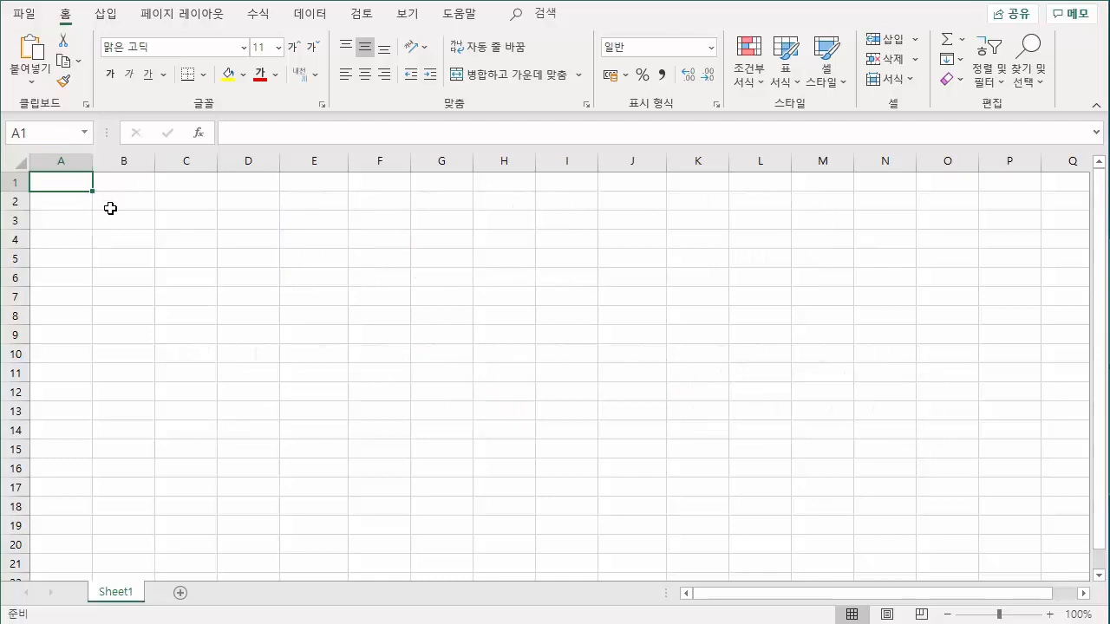
Enter the column headers 연번 in cell A1 and 이름 in cell B1.
left_click(180, 199)
left_click(241, 220)
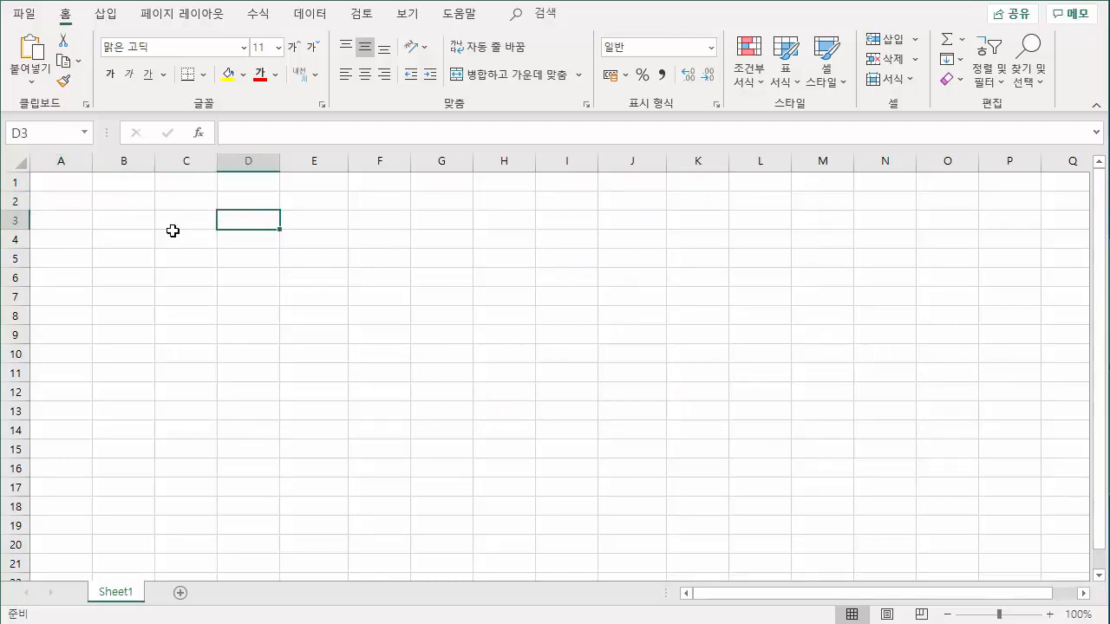
left_click(71, 182)
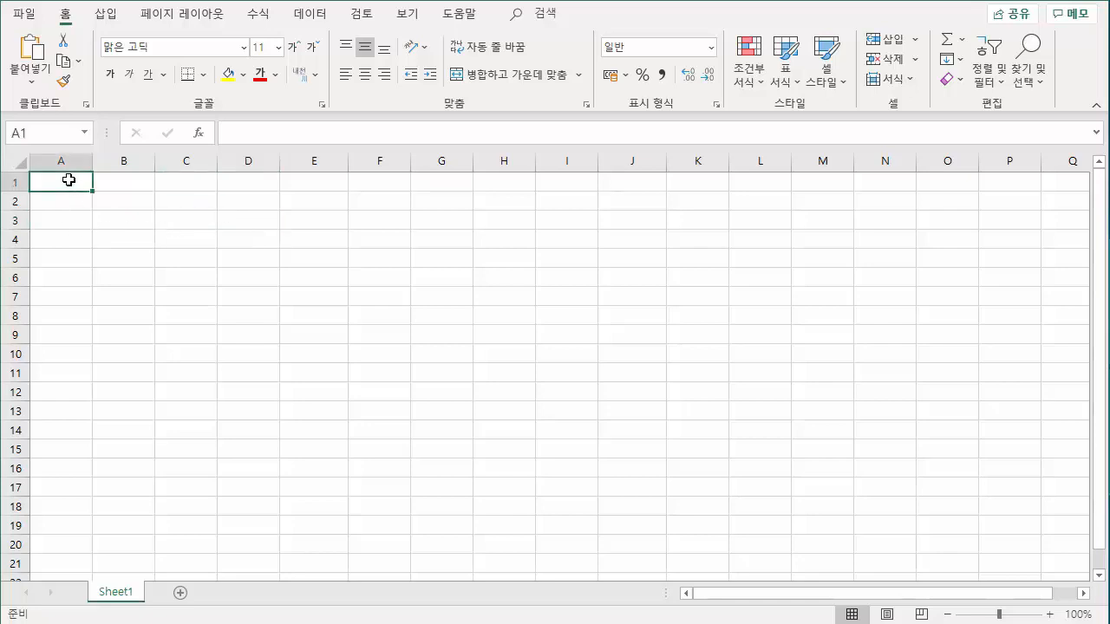
double_click(65, 182)
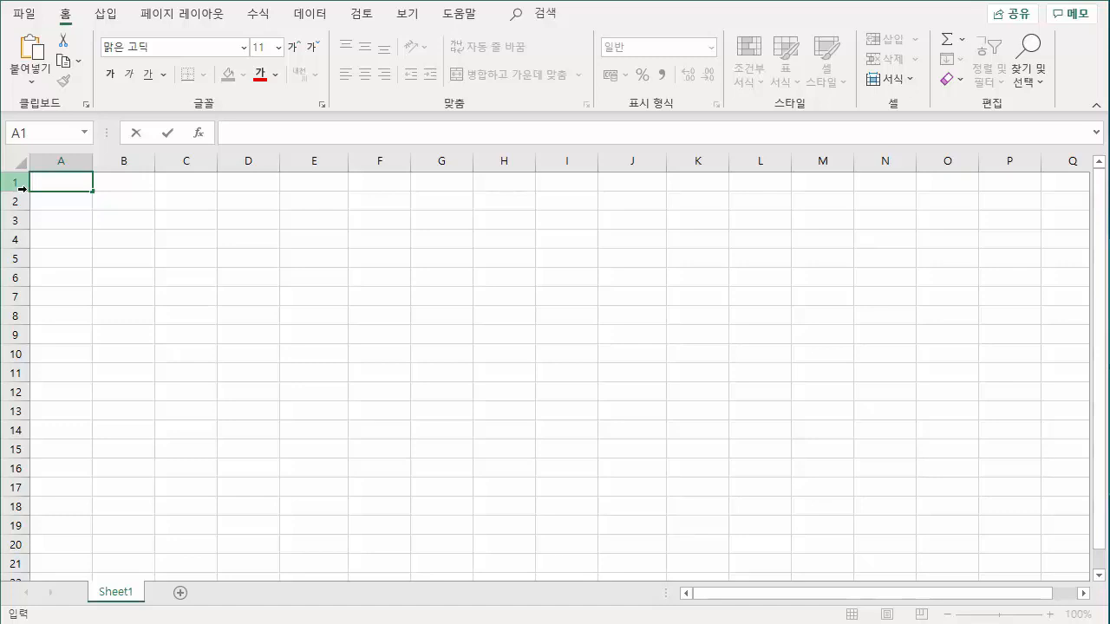
type("연번")
key("Return")
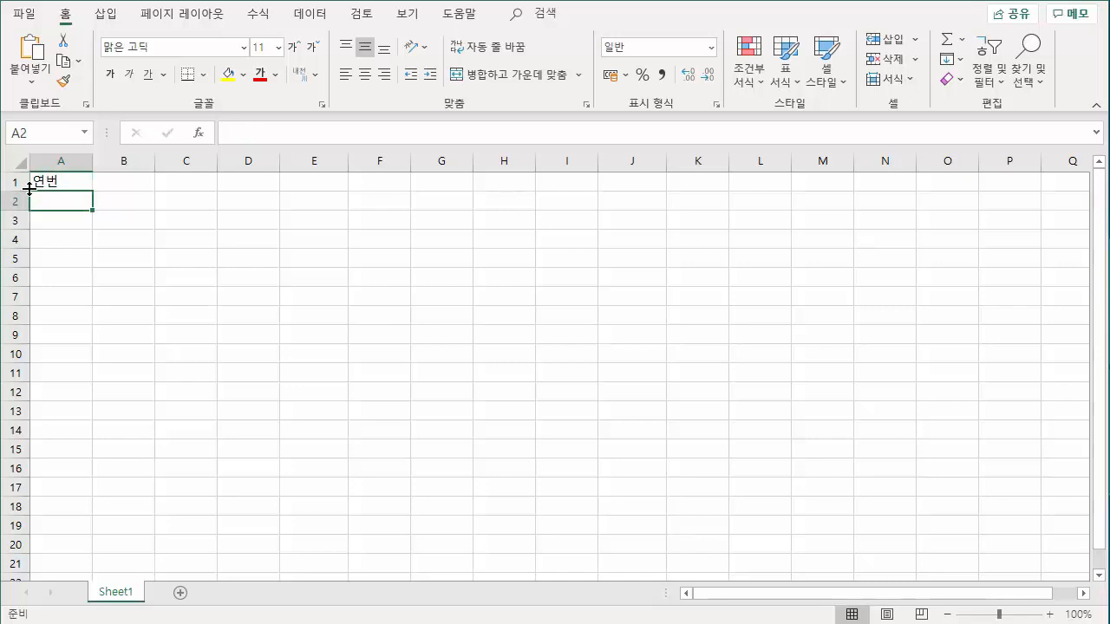
left_click(124, 183)
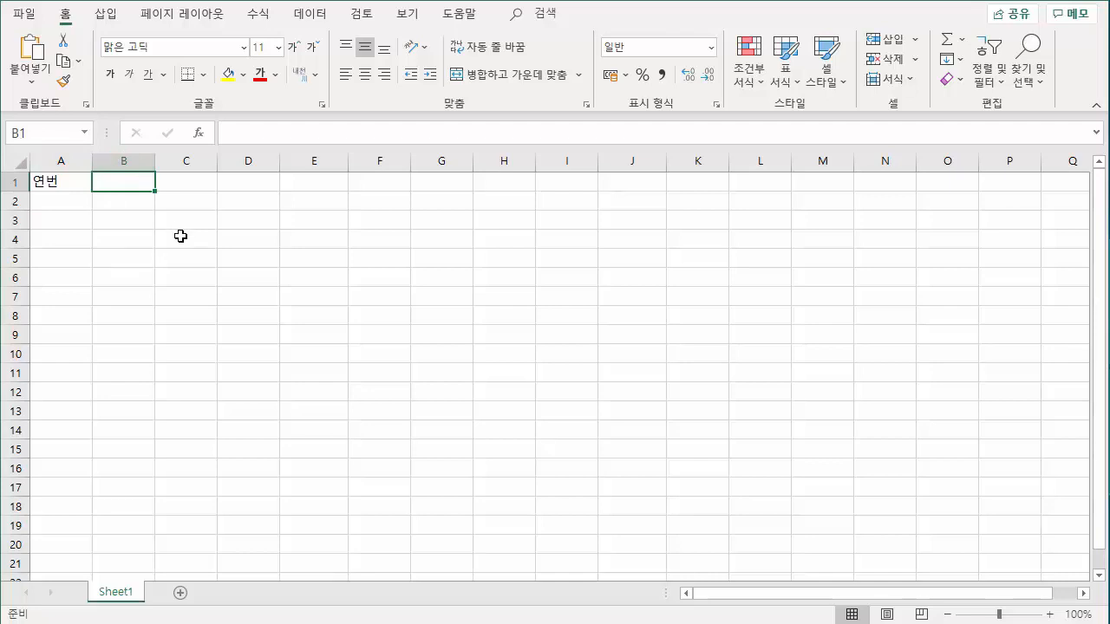
type("이름")
key("Return")
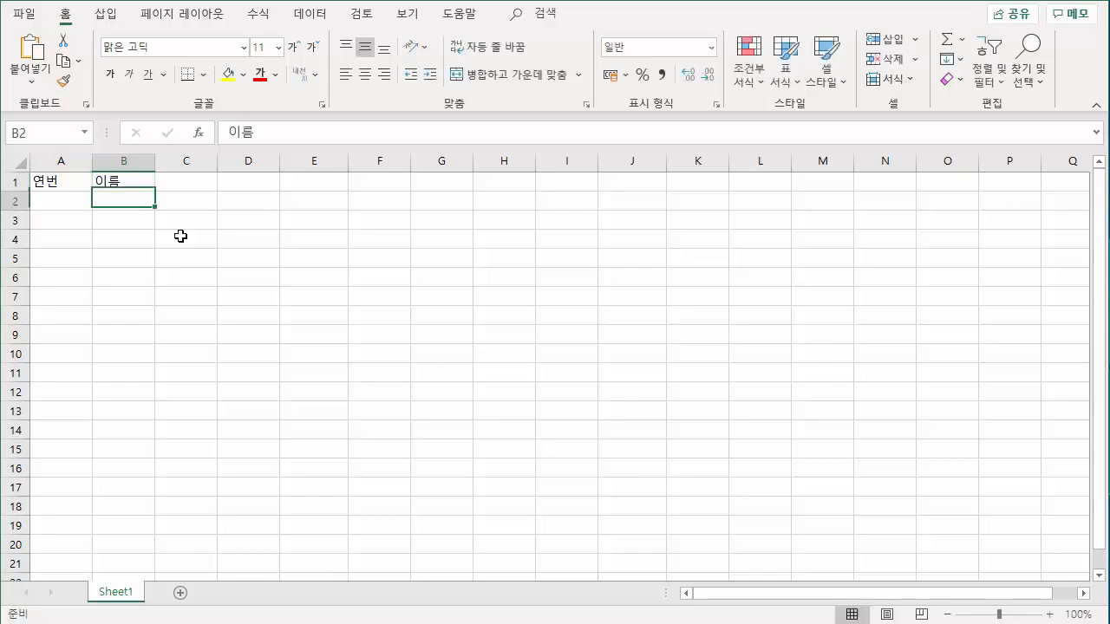
left_click(149, 184)
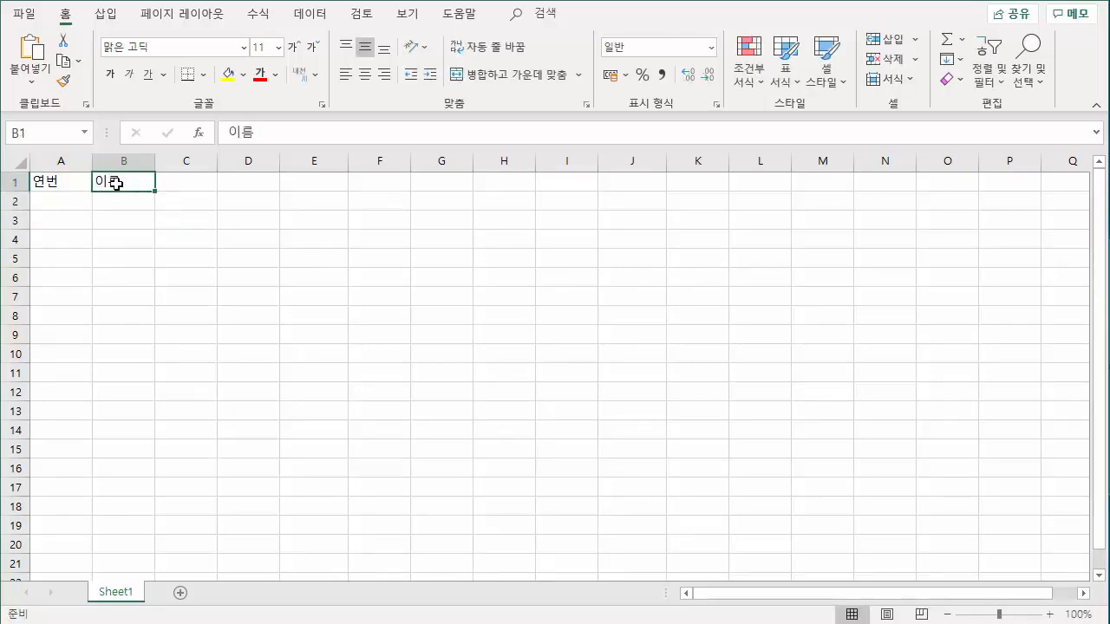
double_click(121, 184)
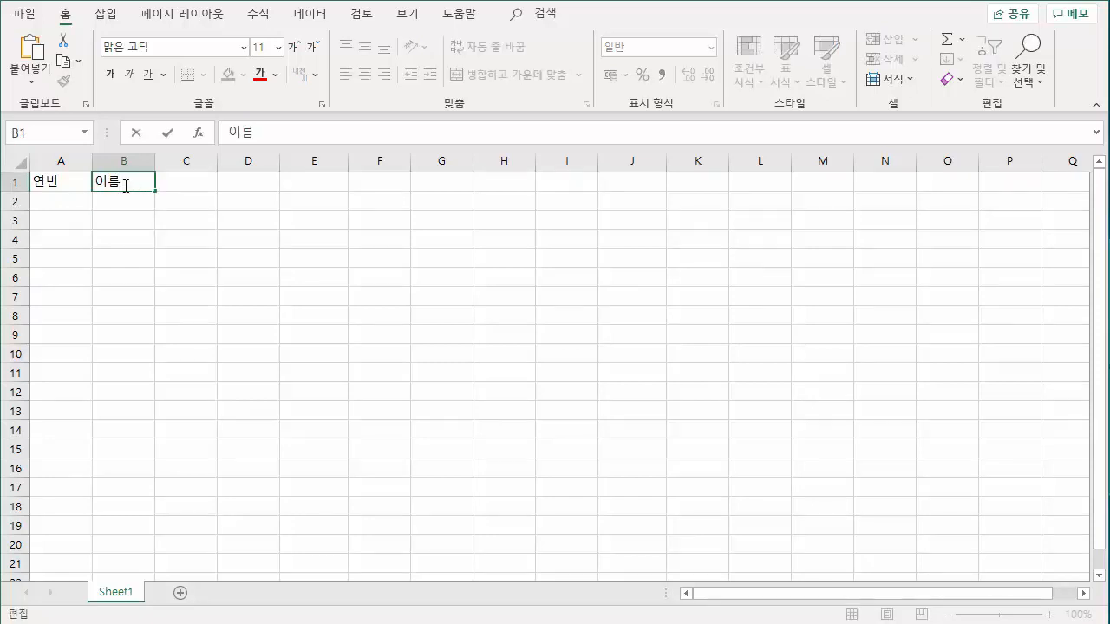
left_click(148, 253)
left_click(124, 186)
left_click(186, 182)
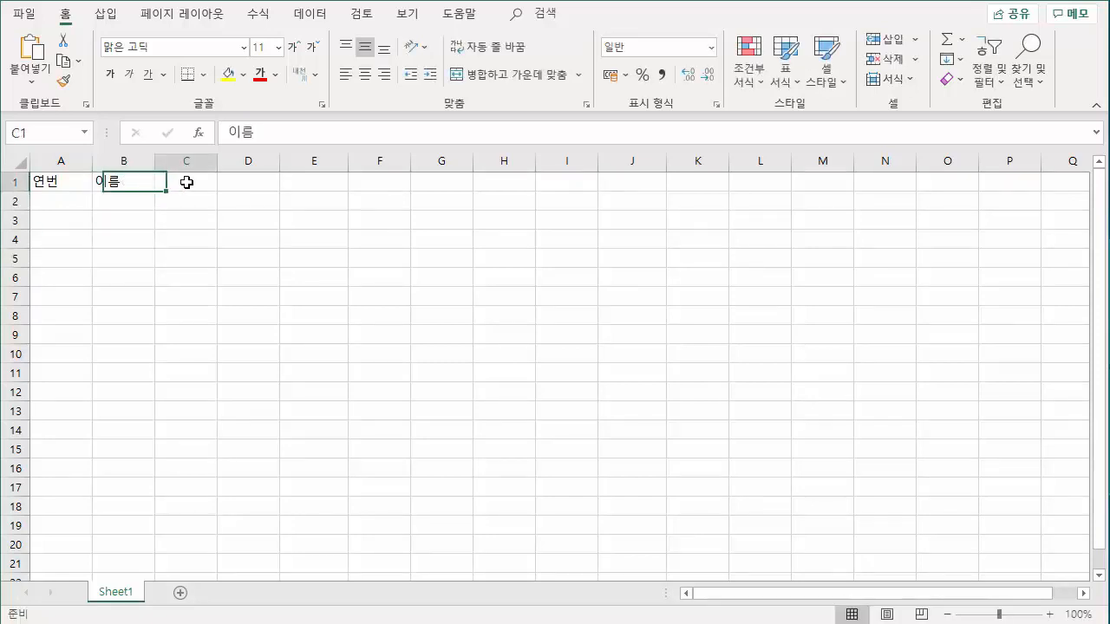
left_click(243, 130)
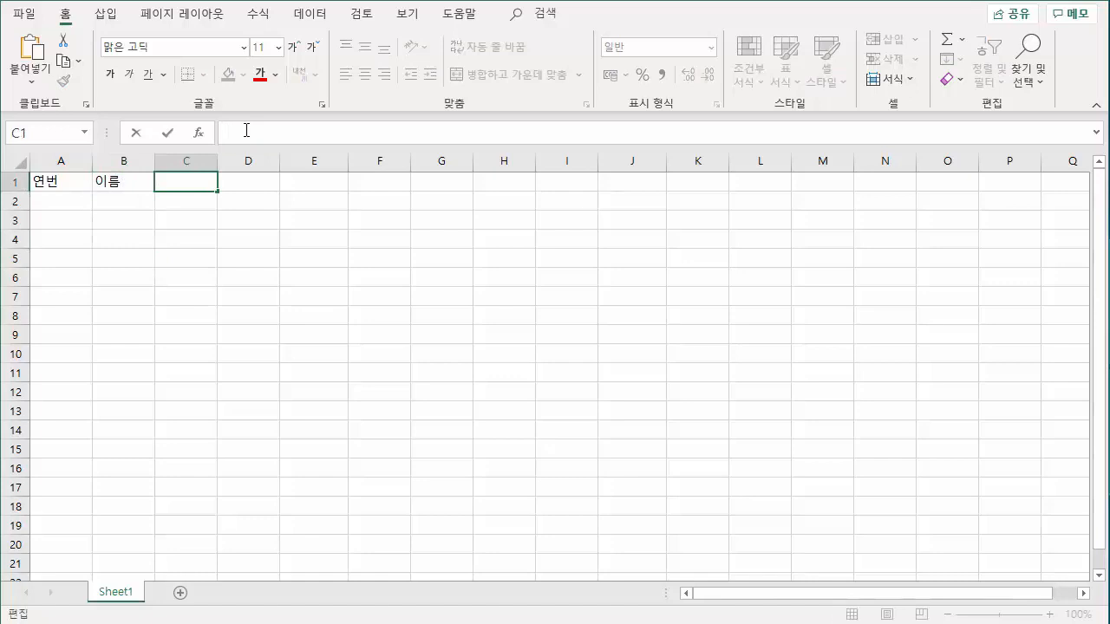
left_click(180, 185)
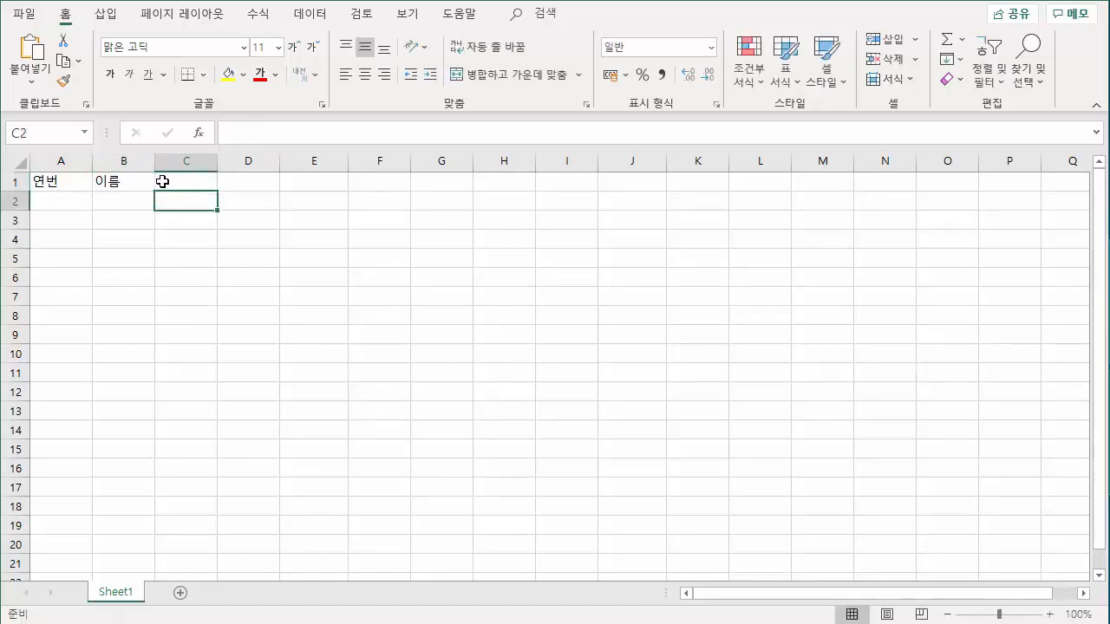
Enter the headers 부서, 입사일, 성과 and 비율 across cells C1 to F1.
left_click(123, 182)
left_click(173, 179)
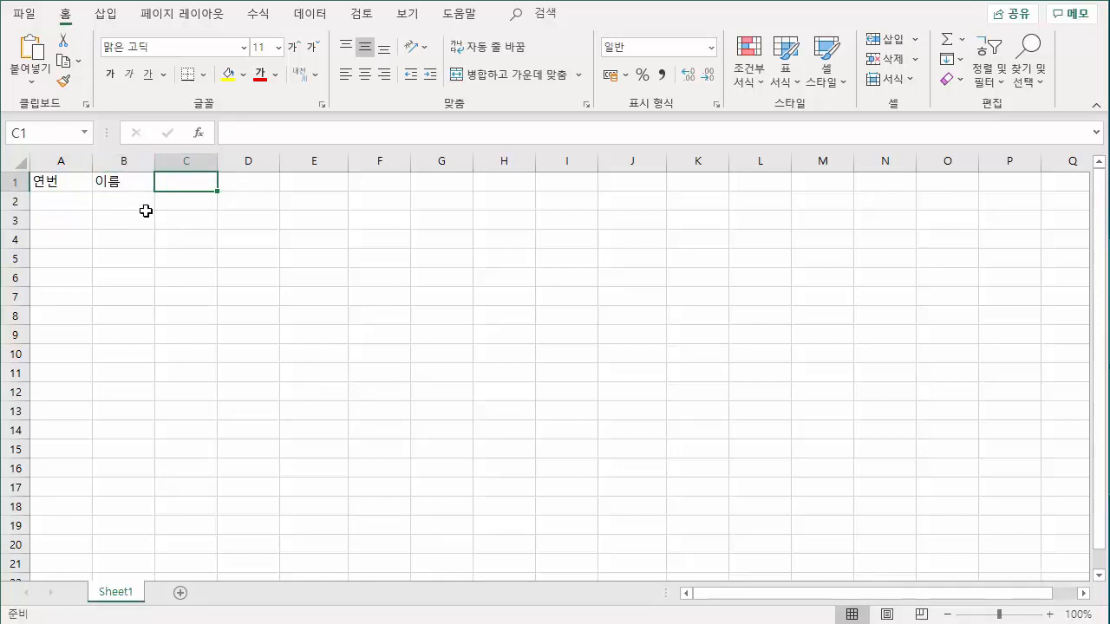
type("부서")
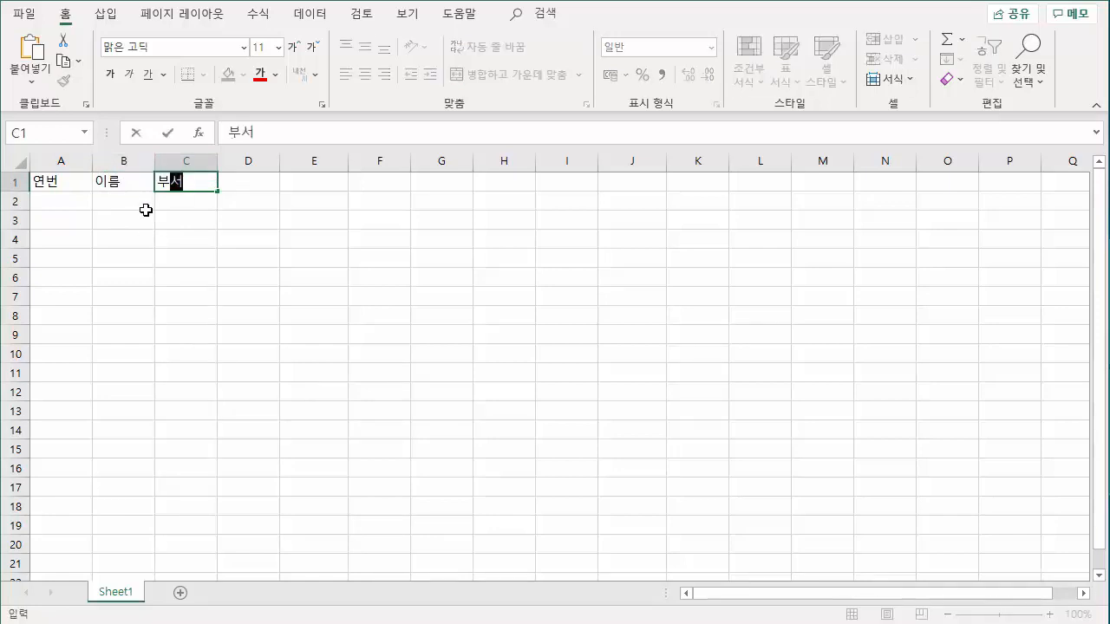
key("Tab")
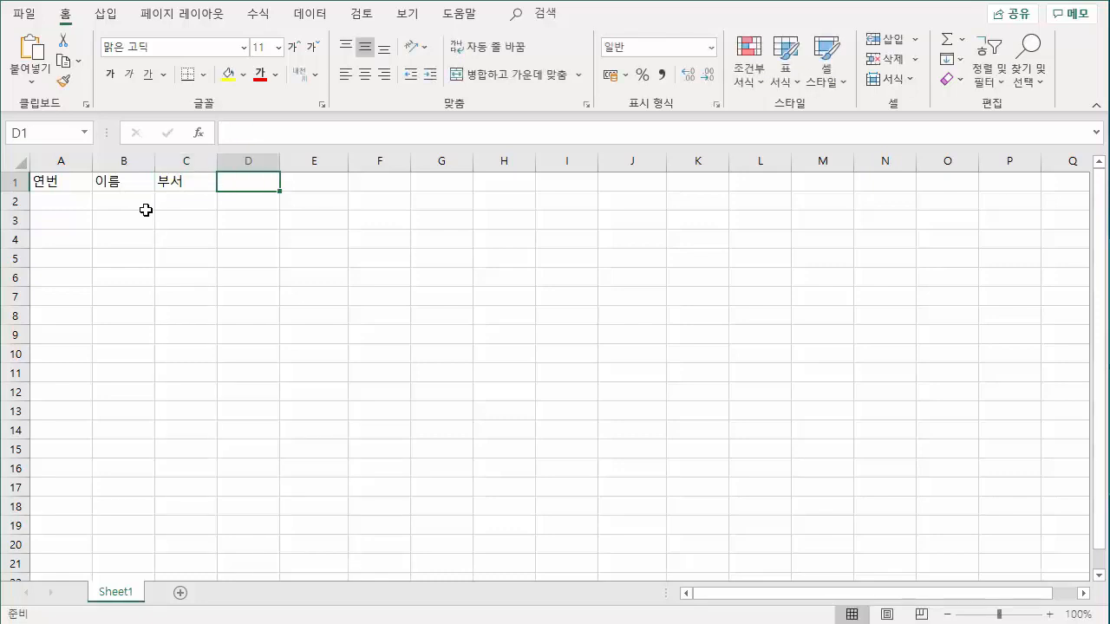
type("입사일")
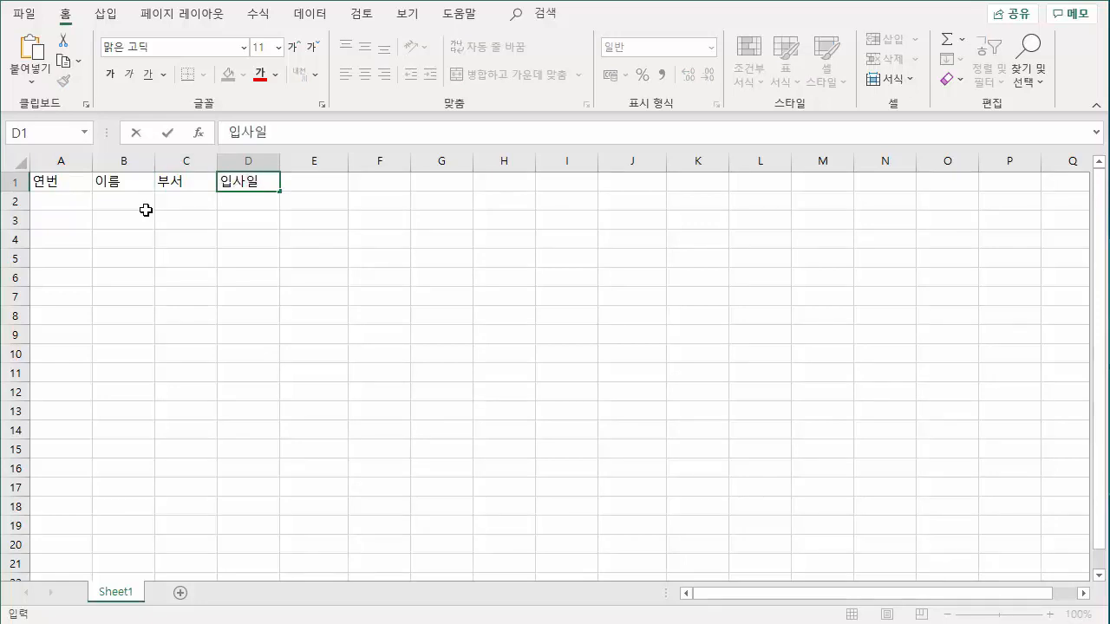
key("Tab")
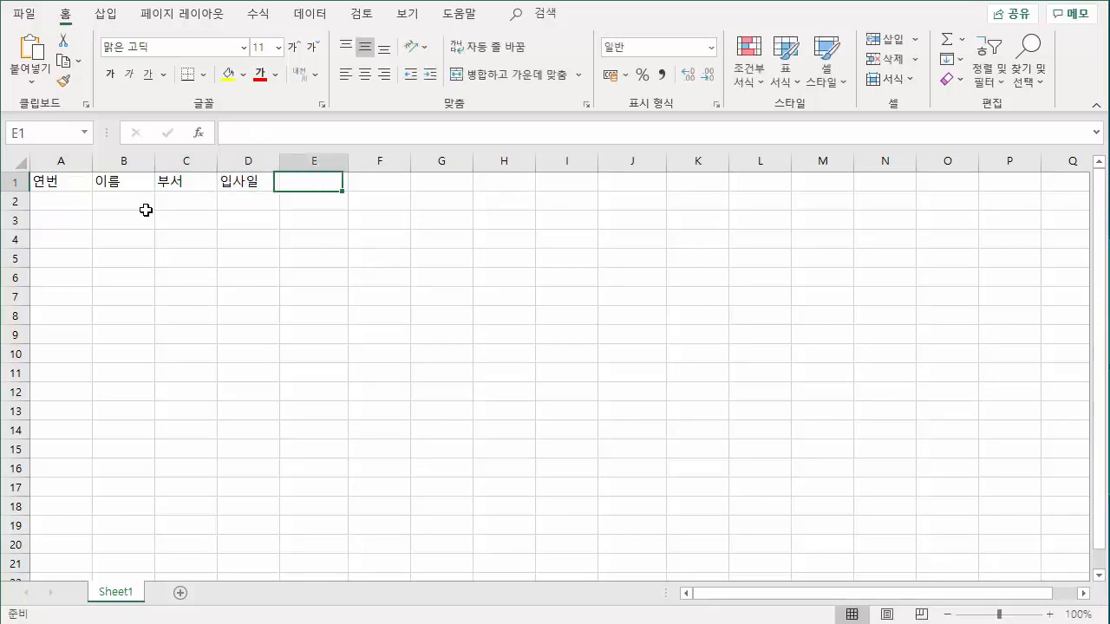
type("성")
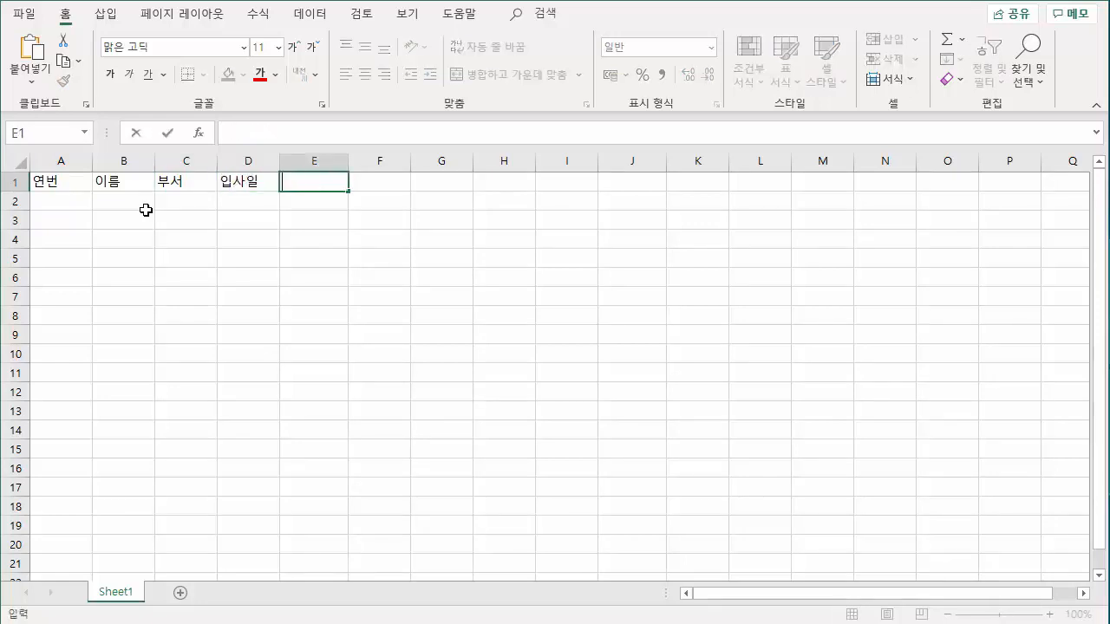
type("과")
key("Tab")
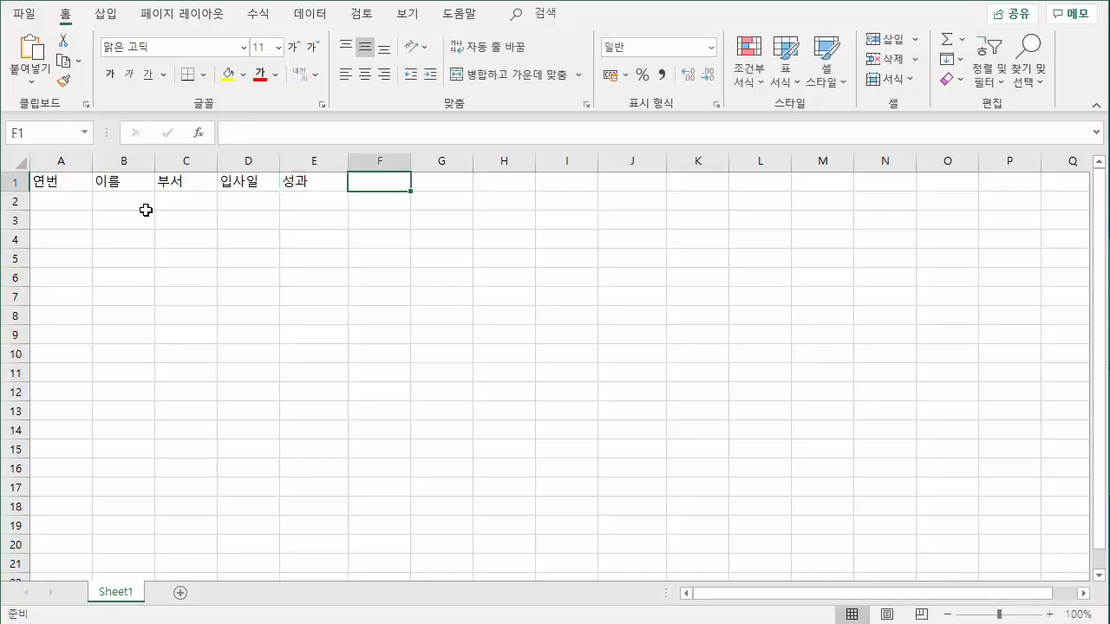
type("비율")
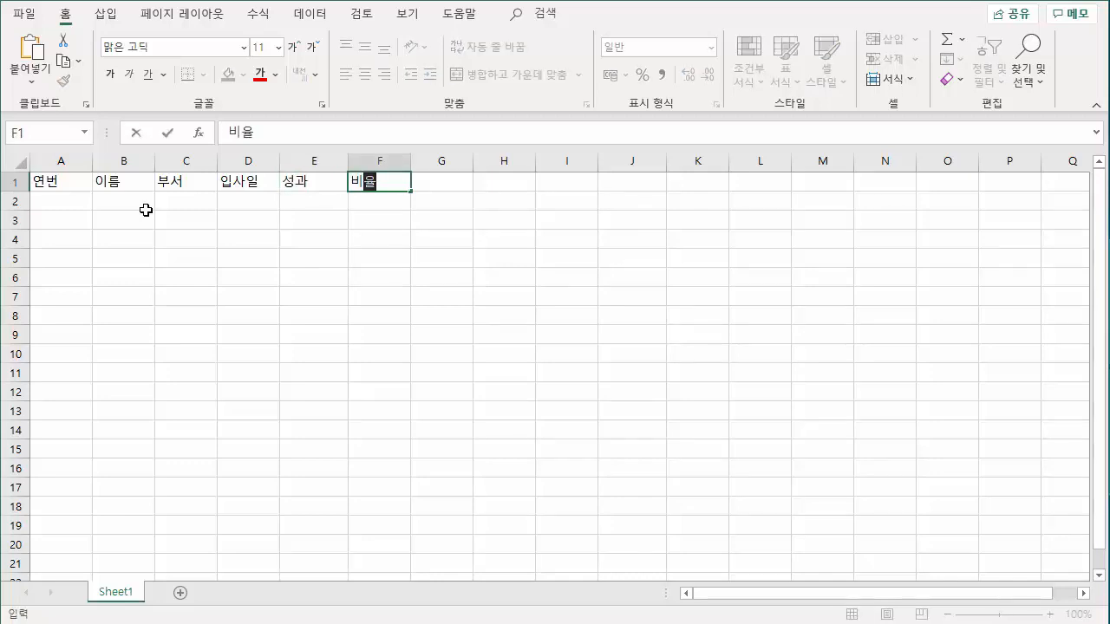
key("Return")
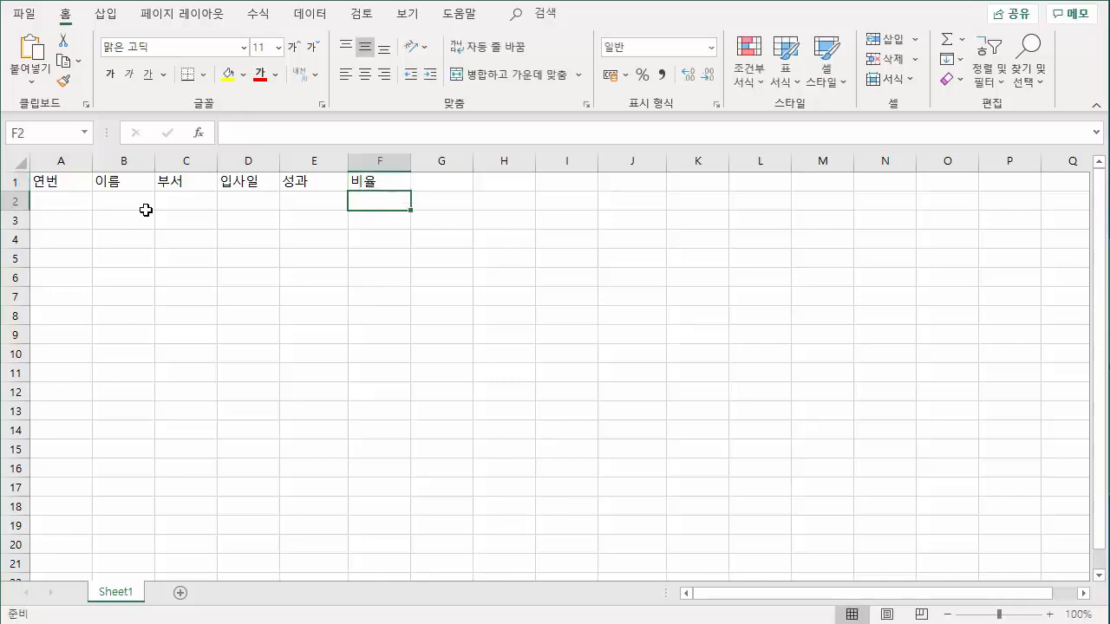
key("Left")
key("Left")
key("Left")
key("Left")
key("Left")
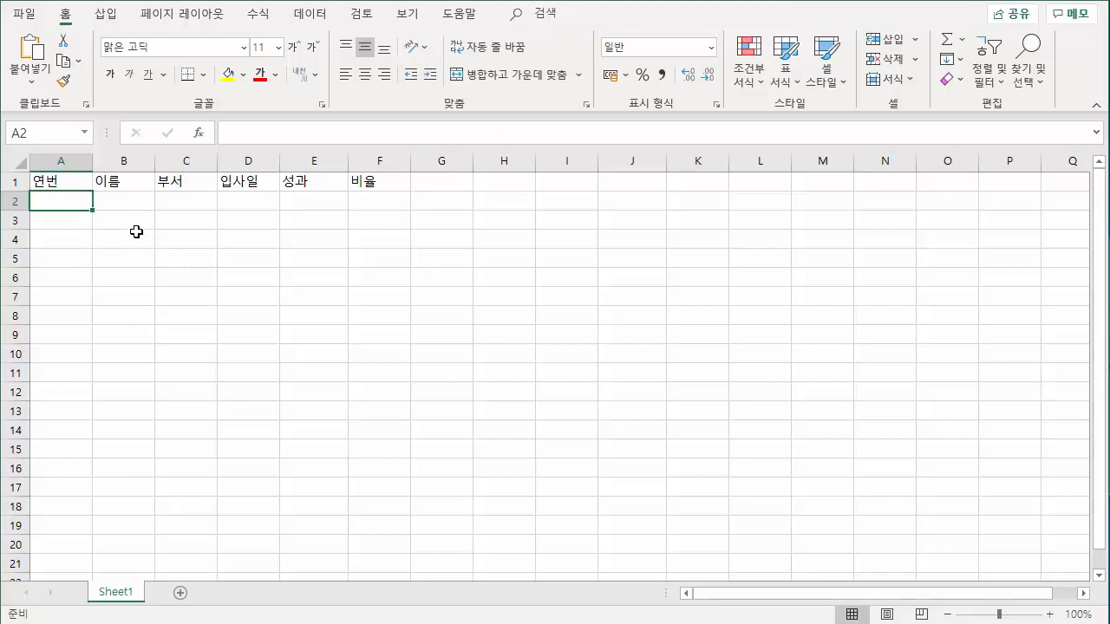
left_click(81, 186)
left_click_drag(81, 186, 362, 181)
left_click(76, 180)
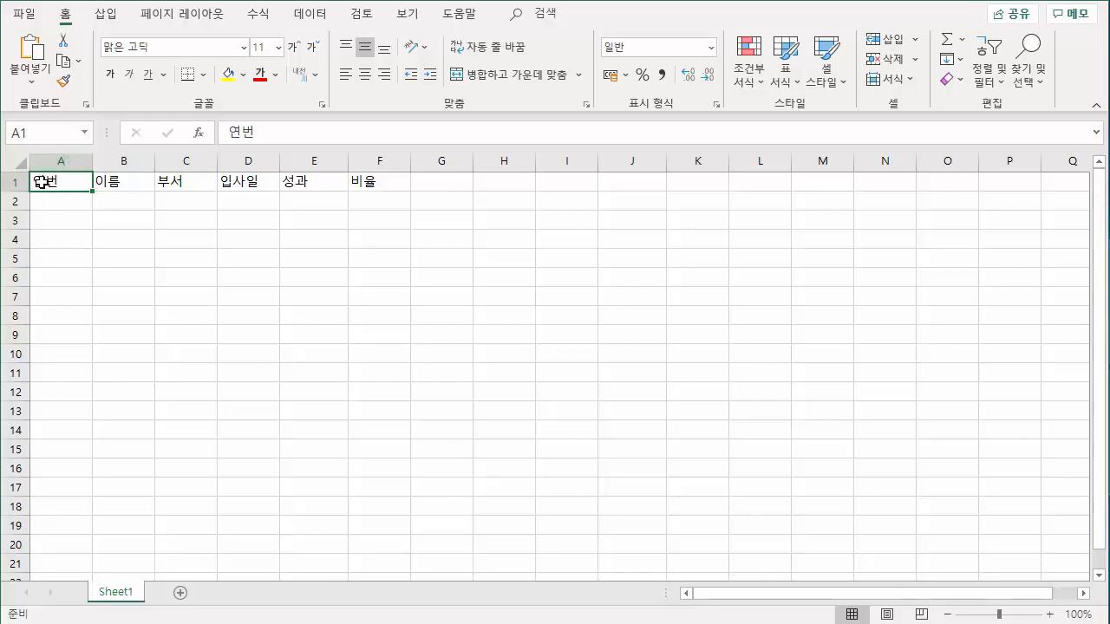
left_click_drag(55, 181, 360, 181)
left_click(264, 222)
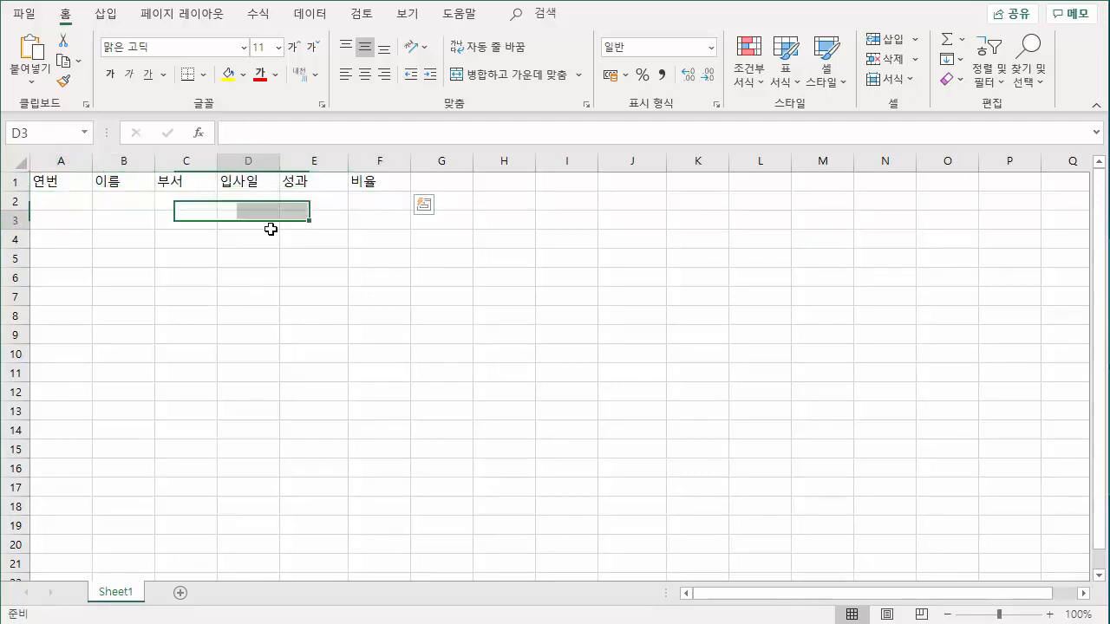
Enter the serial numbers 1 in cell A2 and 2 in cell A3 under the 연번 header.
left_click(71, 207)
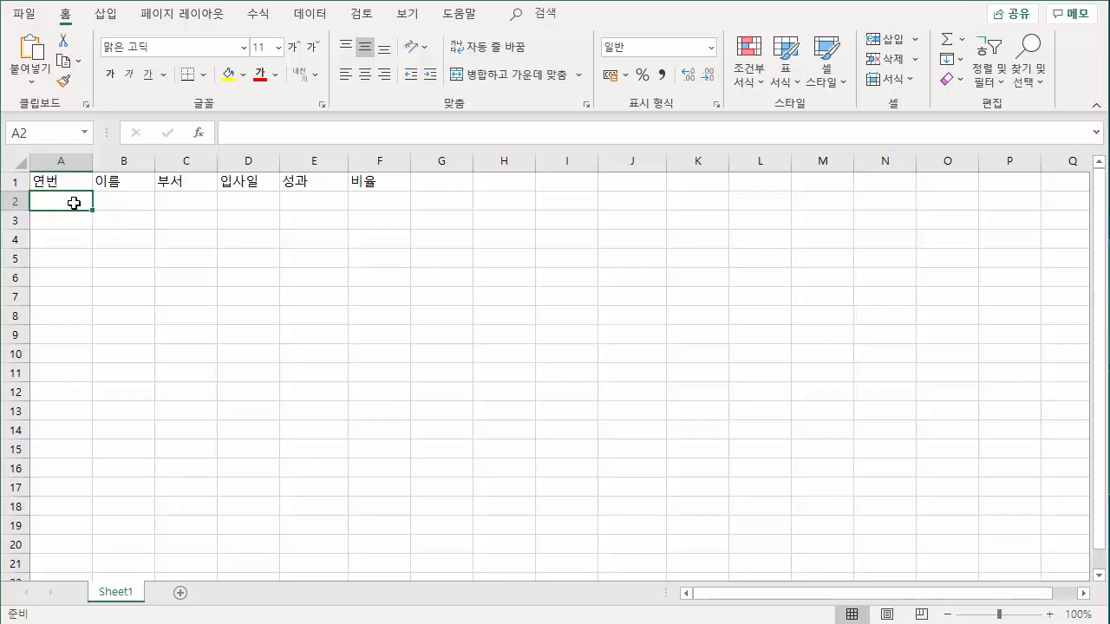
type("1")
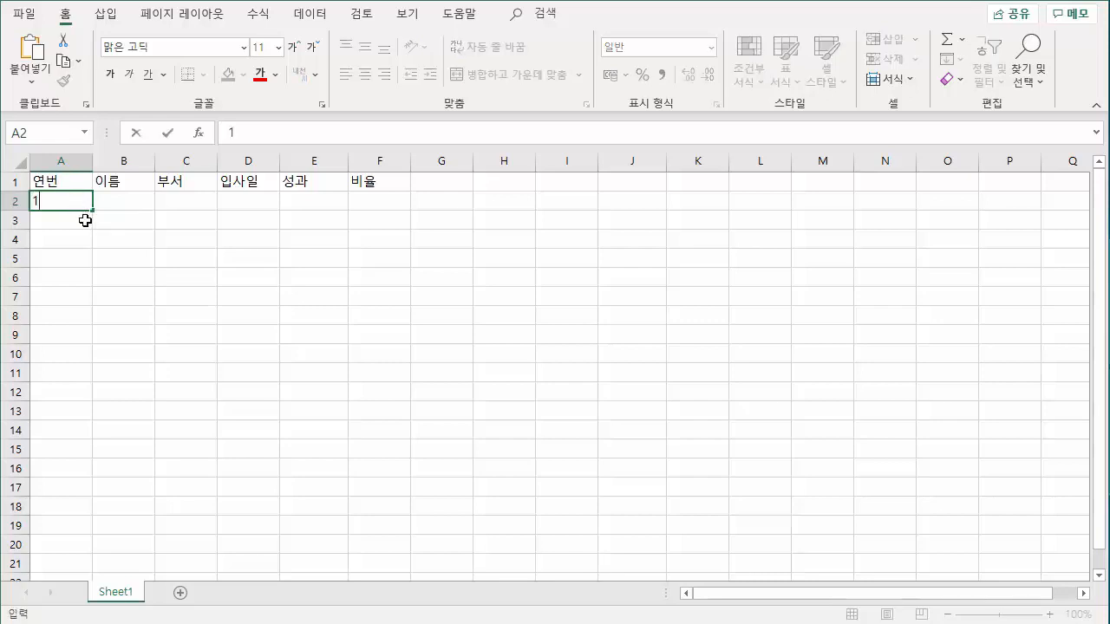
key("Return")
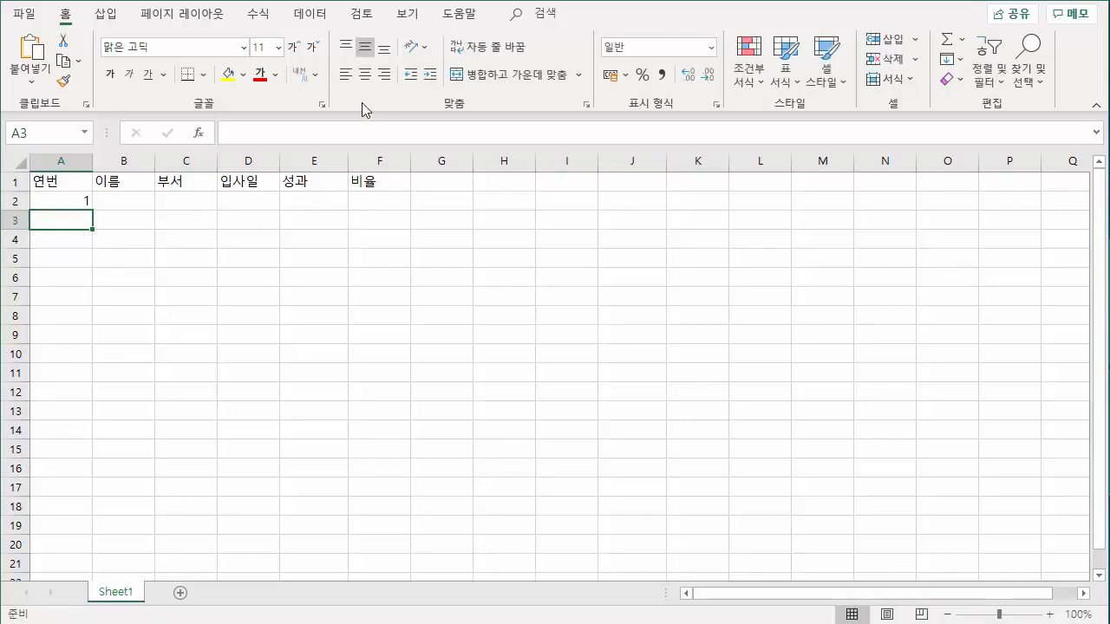
left_click(75, 203)
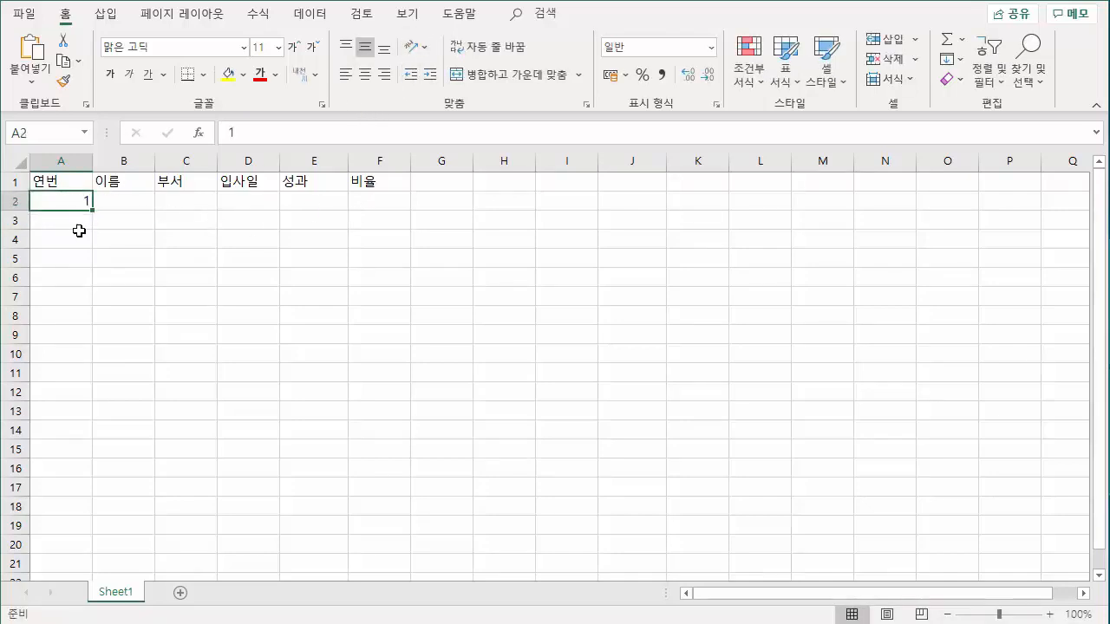
left_click(78, 223)
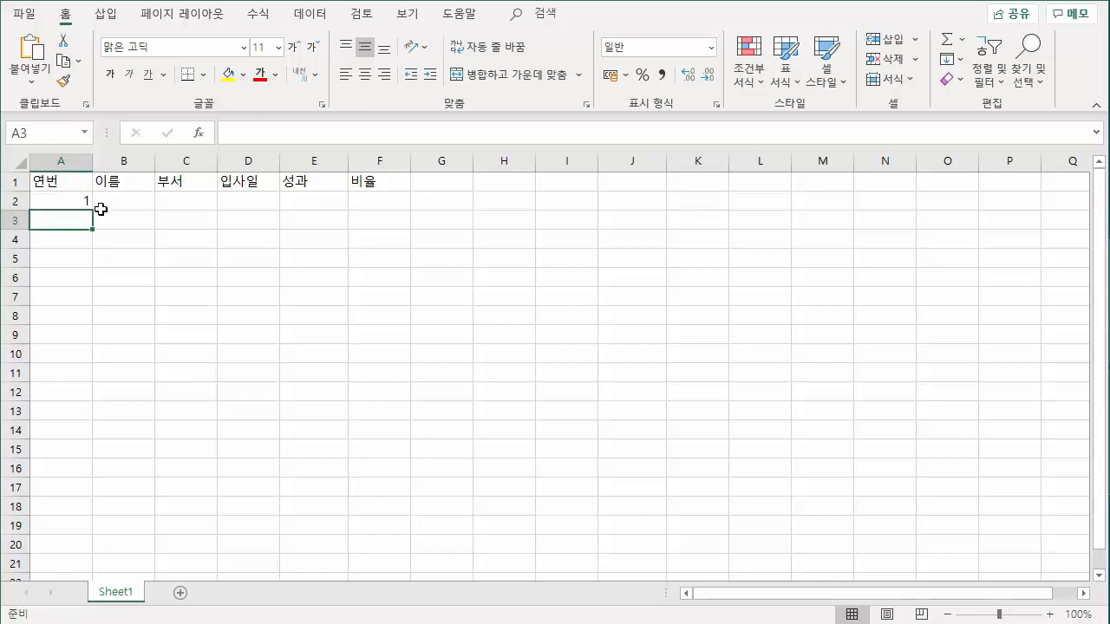
left_click(69, 201)
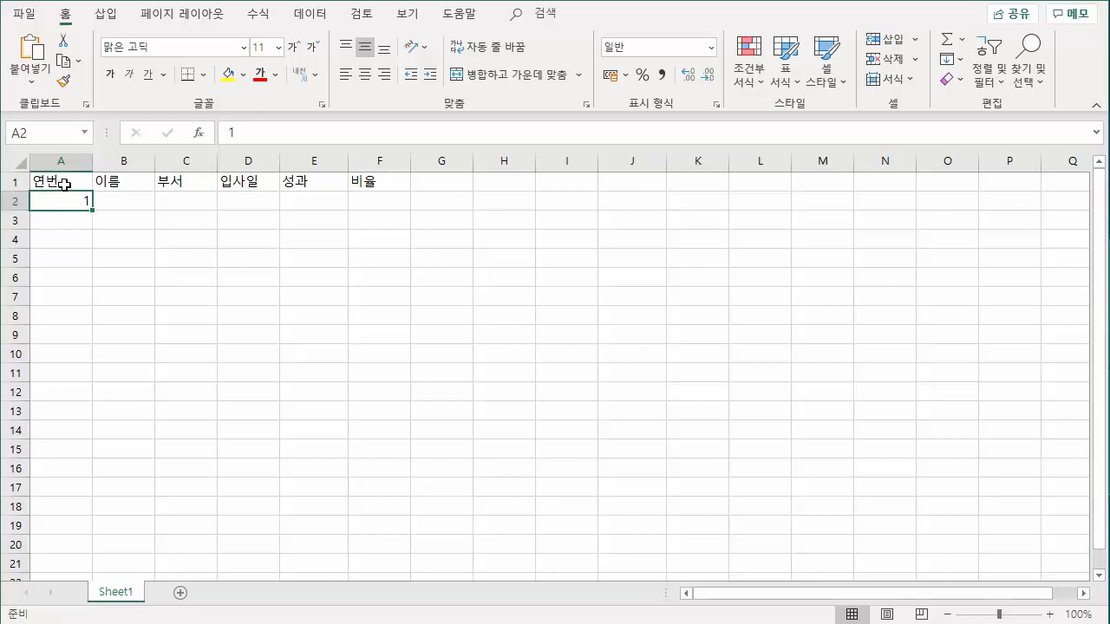
left_click(59, 185)
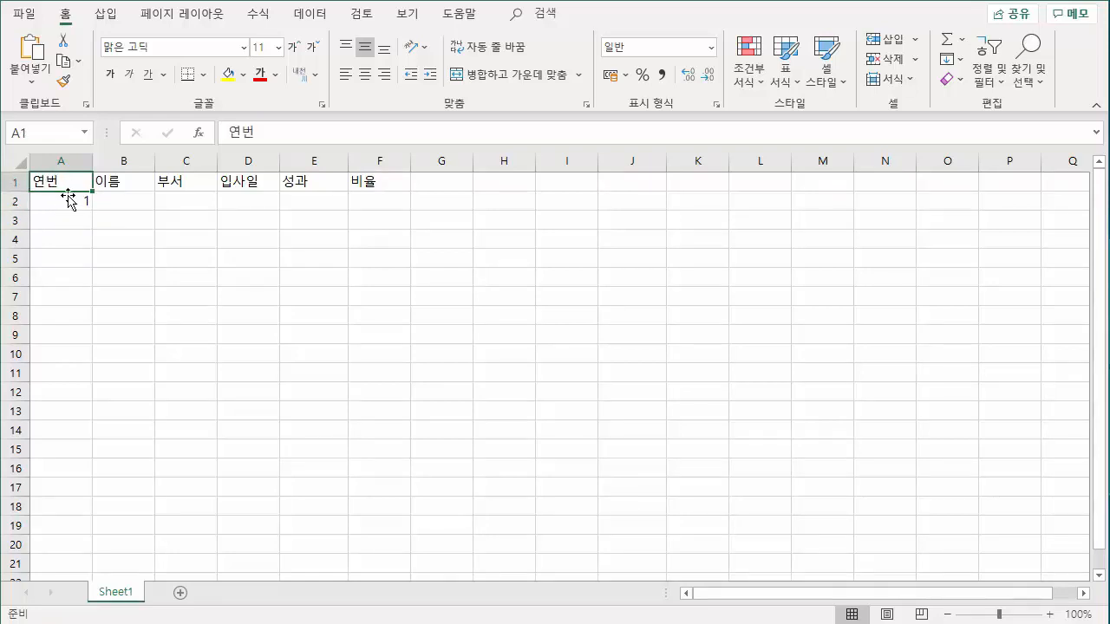
left_click(71, 221)
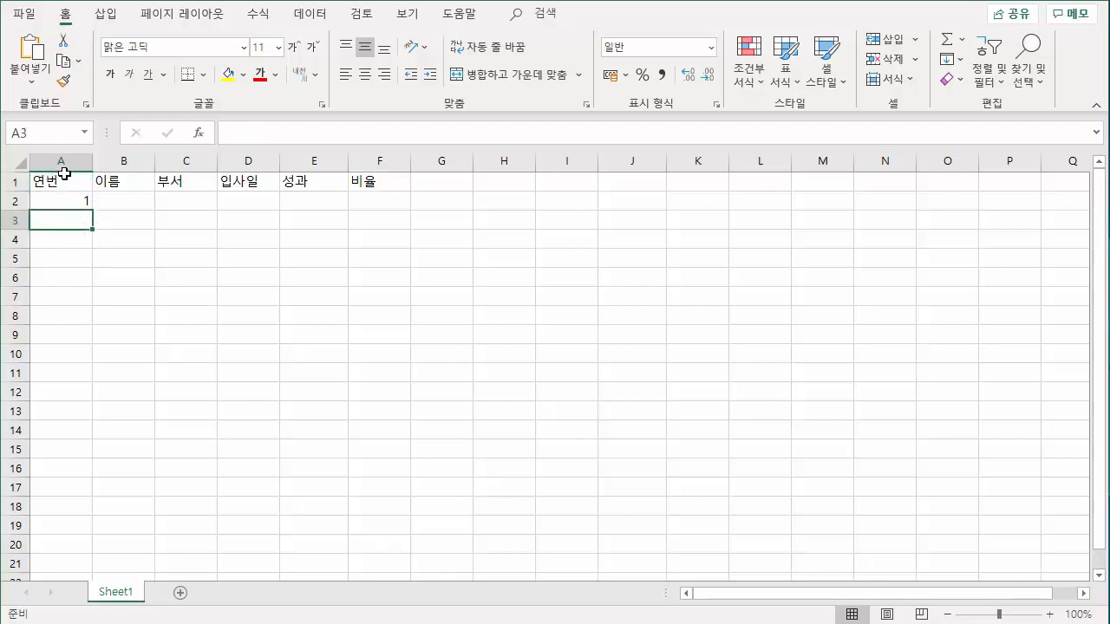
type("2")
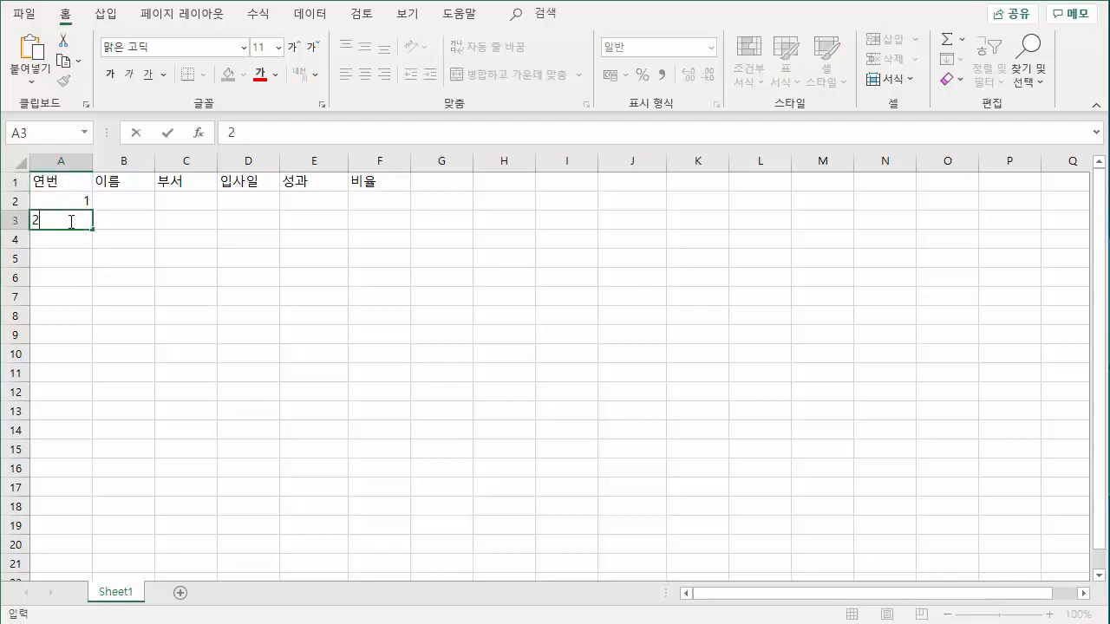
key("Return")
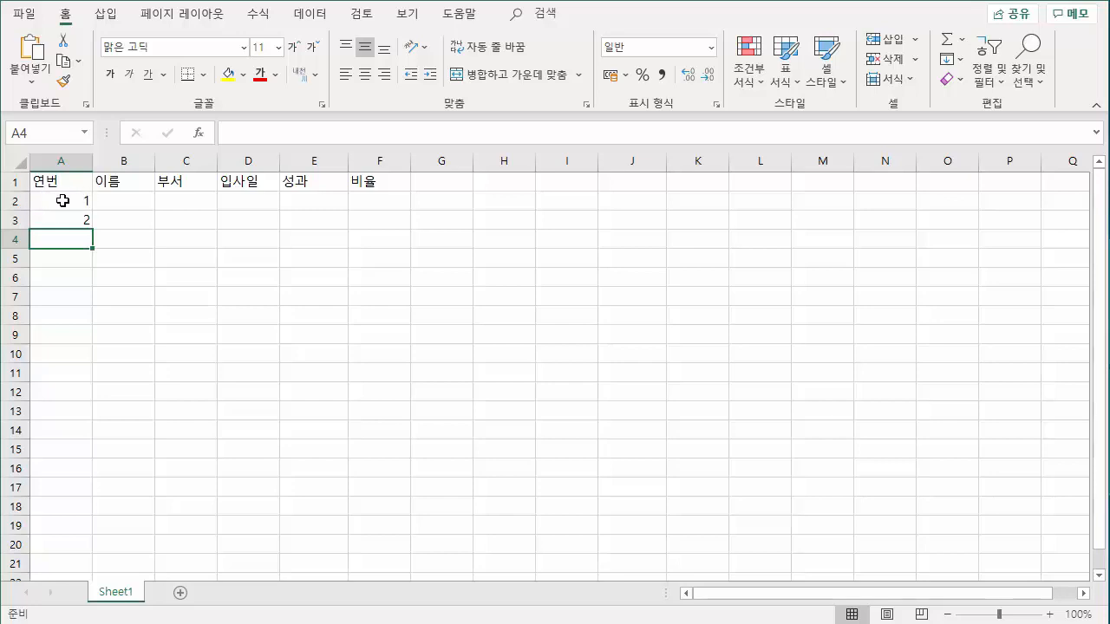
Extend the number series in cells A2 and A3 down to cell A8 with AutoFill.
left_click(62, 201)
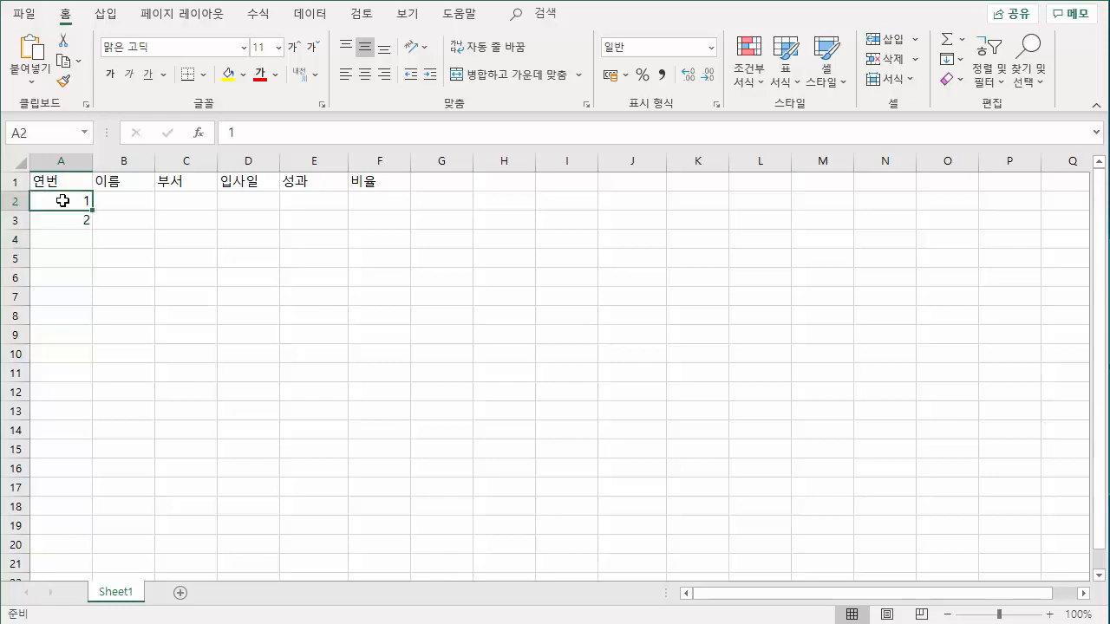
left_click_drag(63, 204, 62, 219)
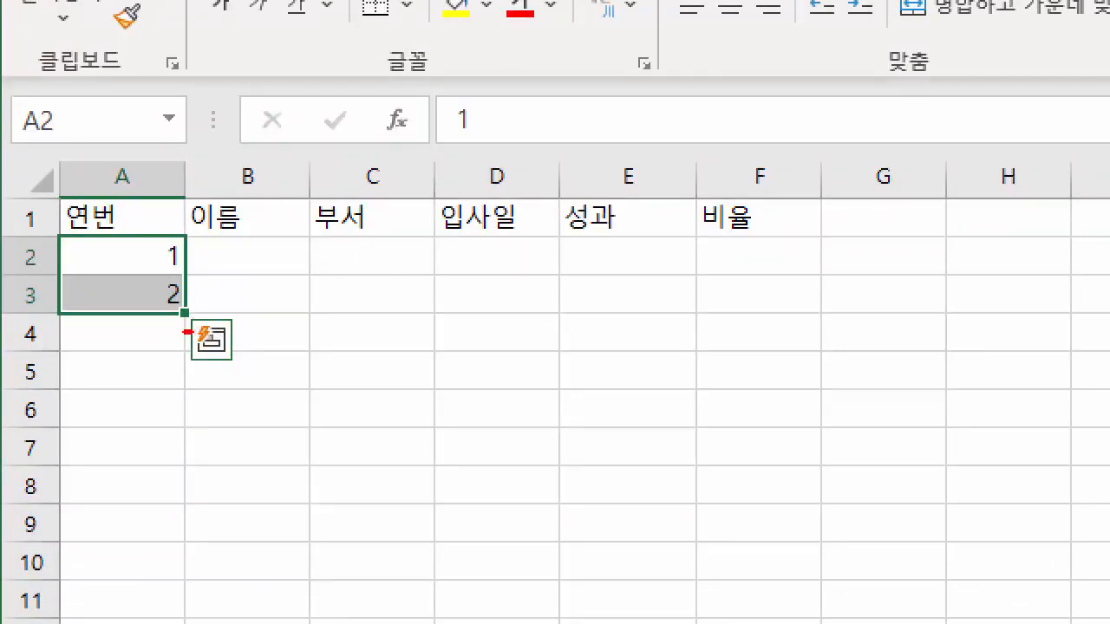
mouse_move(185, 331)
left_mouse_down()
mouse_move(154, 292)
mouse_move(196, 323)
mouse_move(186, 330)
mouse_move(217, 327)
mouse_move(204, 359)
left_mouse_up()
left_click_drag(197, 326, 231, 350)
key("Escape")
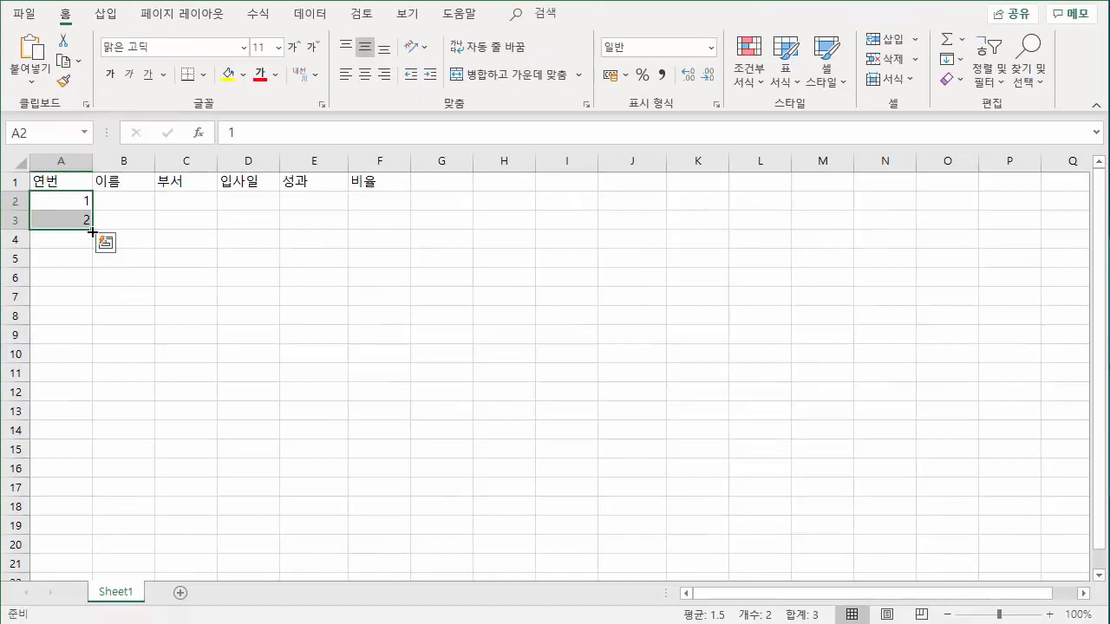
left_click_drag(91, 232, 92, 323)
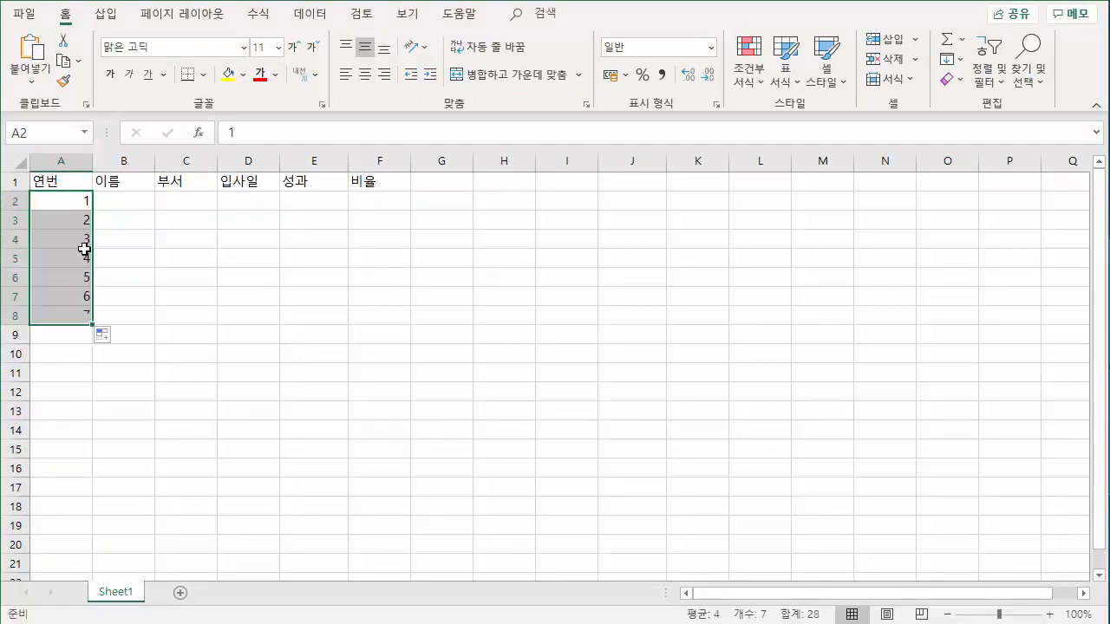
Enter 10 in cell A2 and 20 in cell A3, and autofill that series down to cell A8.
left_click(73, 198)
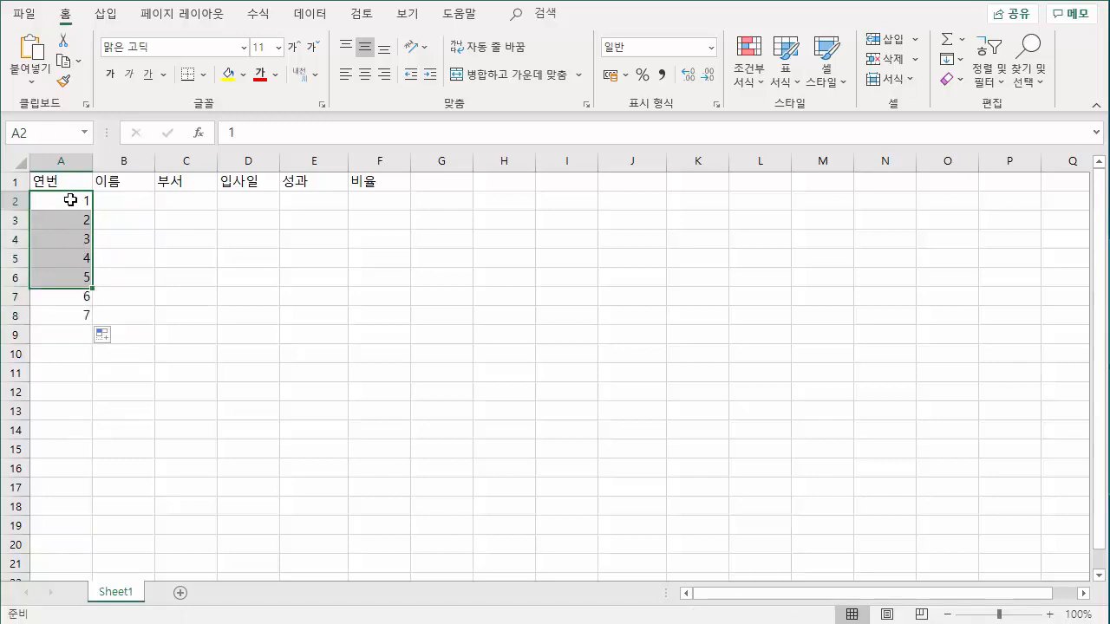
type("10")
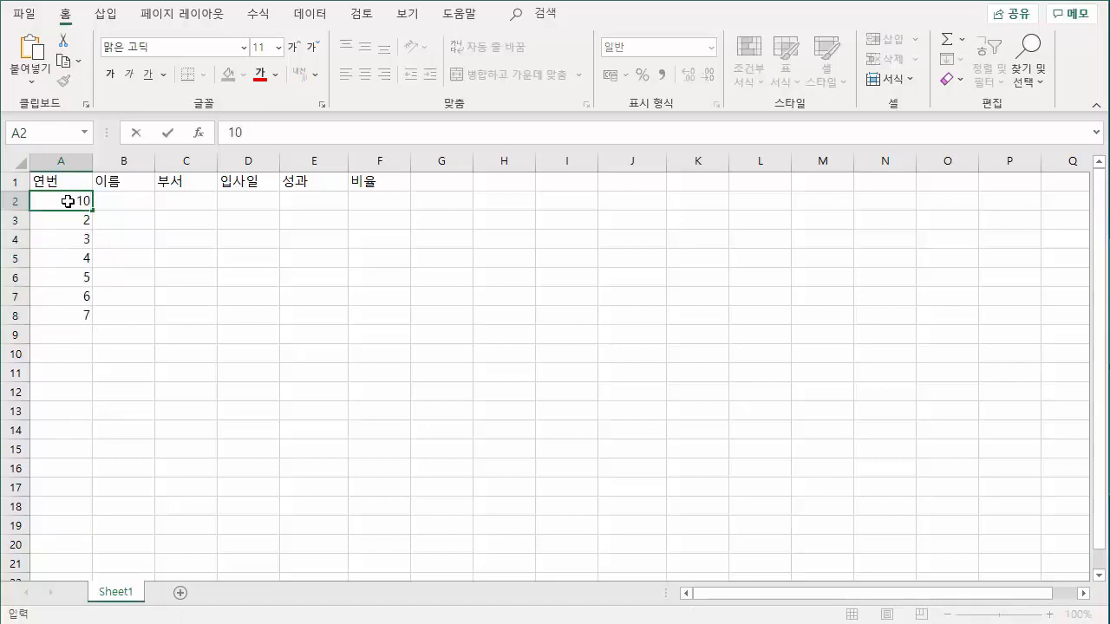
key("Return")
type("20")
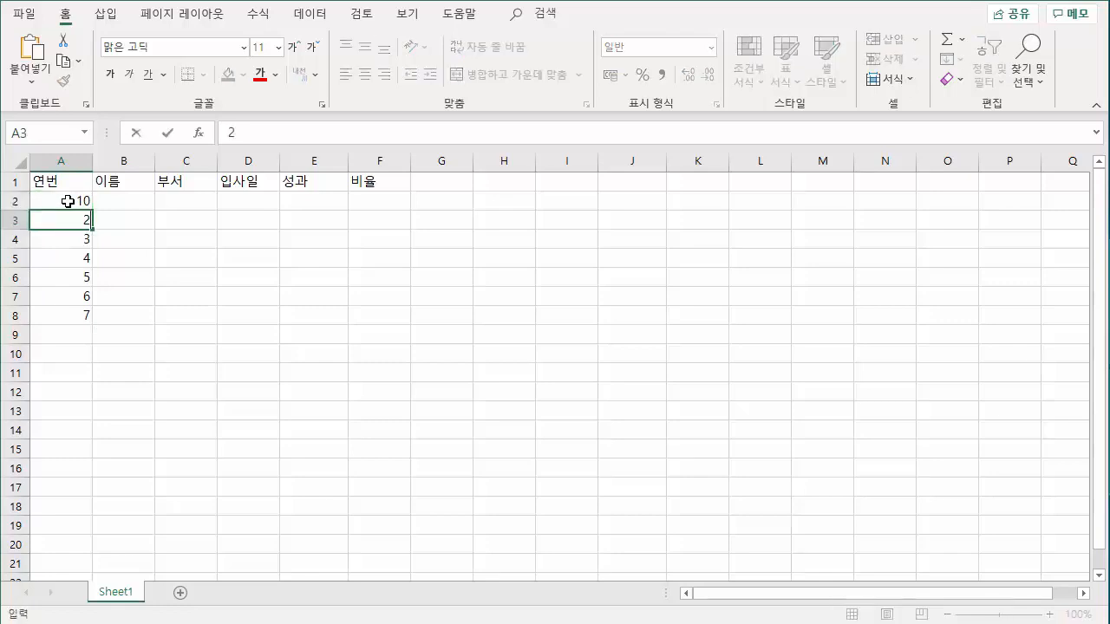
key("Return")
left_click_drag(67, 201, 64, 219)
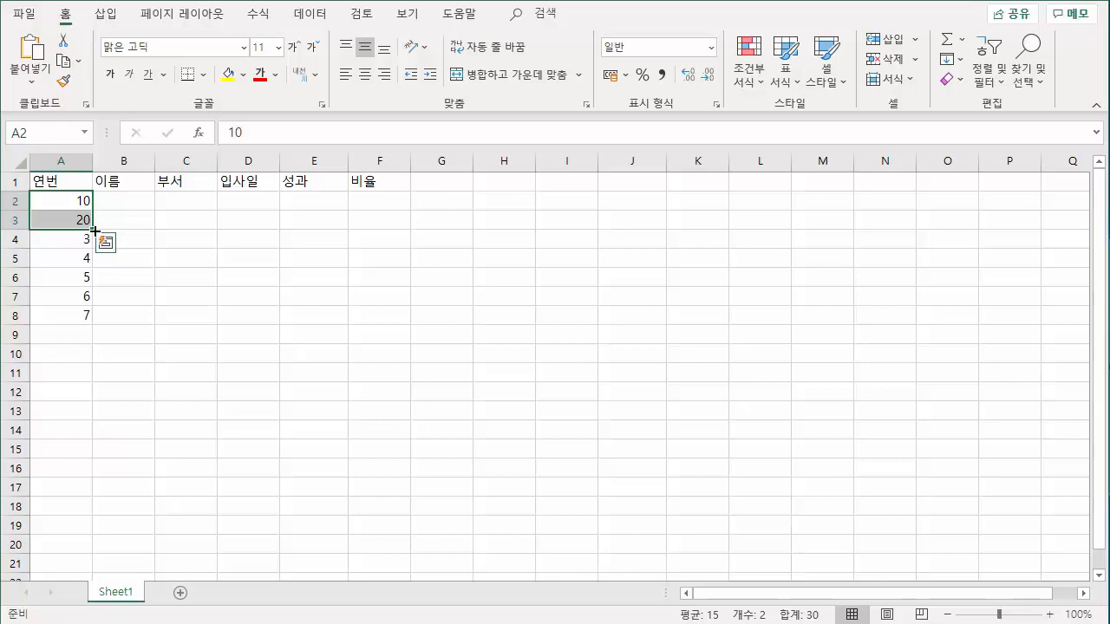
left_click_drag(94, 239, 95, 317)
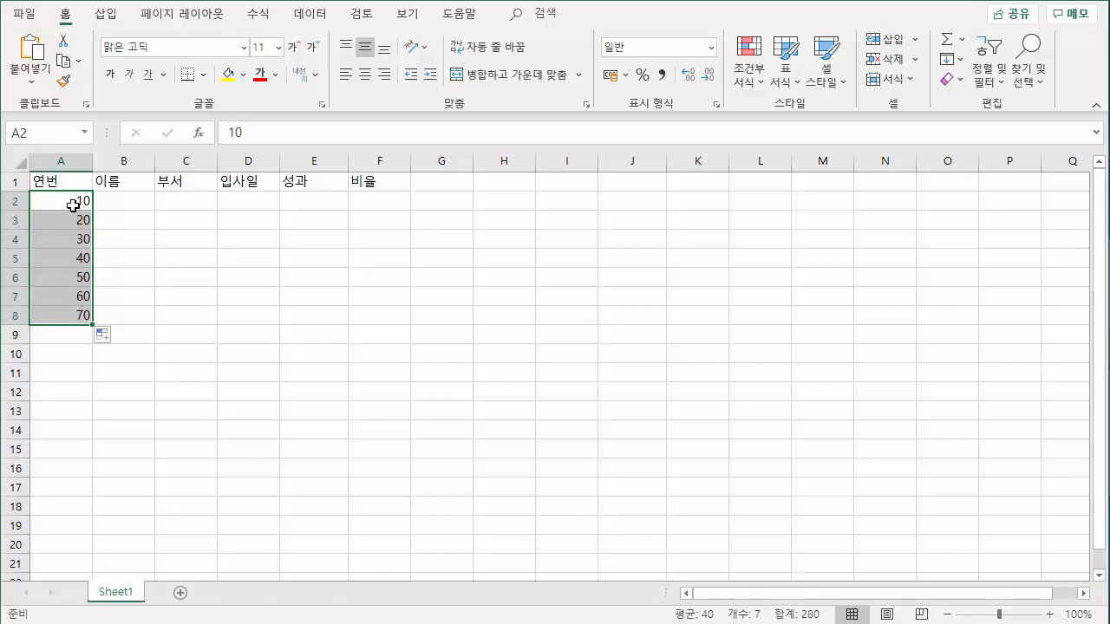
Clear all serial numbers from cells A2 to A8 under the 연번 header.
left_click_drag(75, 202, 79, 316)
left_click_drag(81, 203, 82, 312)
left_click(208, 623)
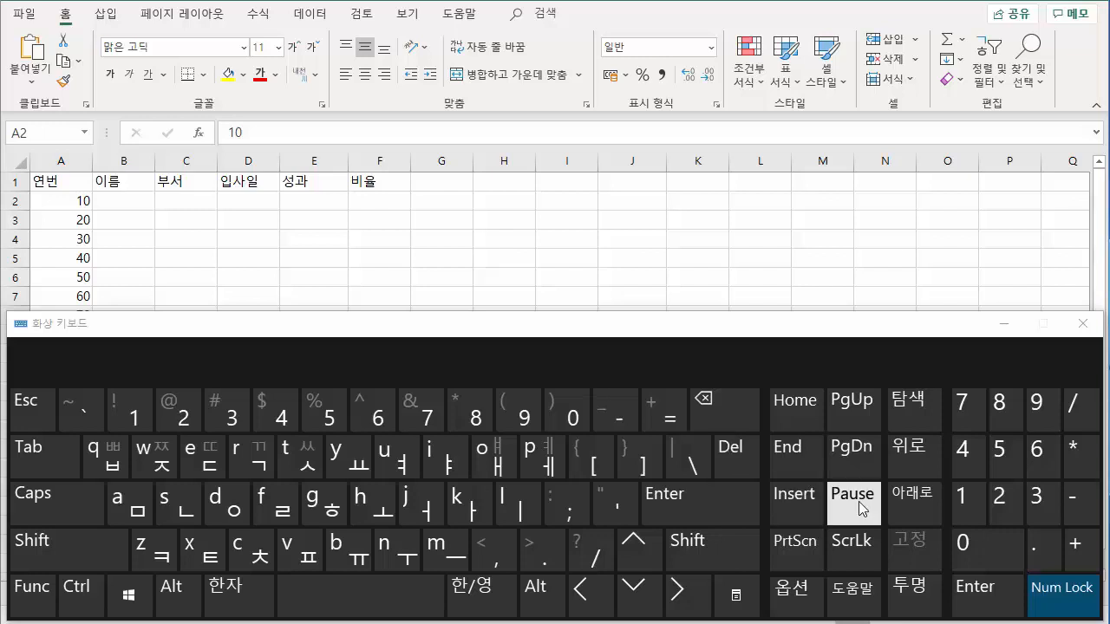
left_click(1082, 323)
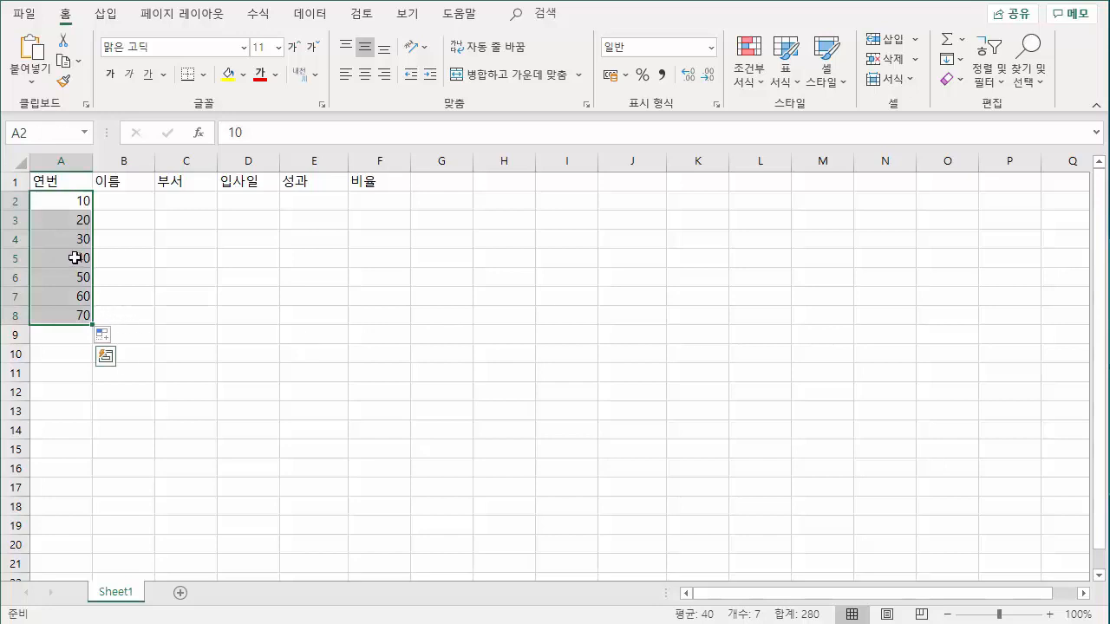
key("Delete")
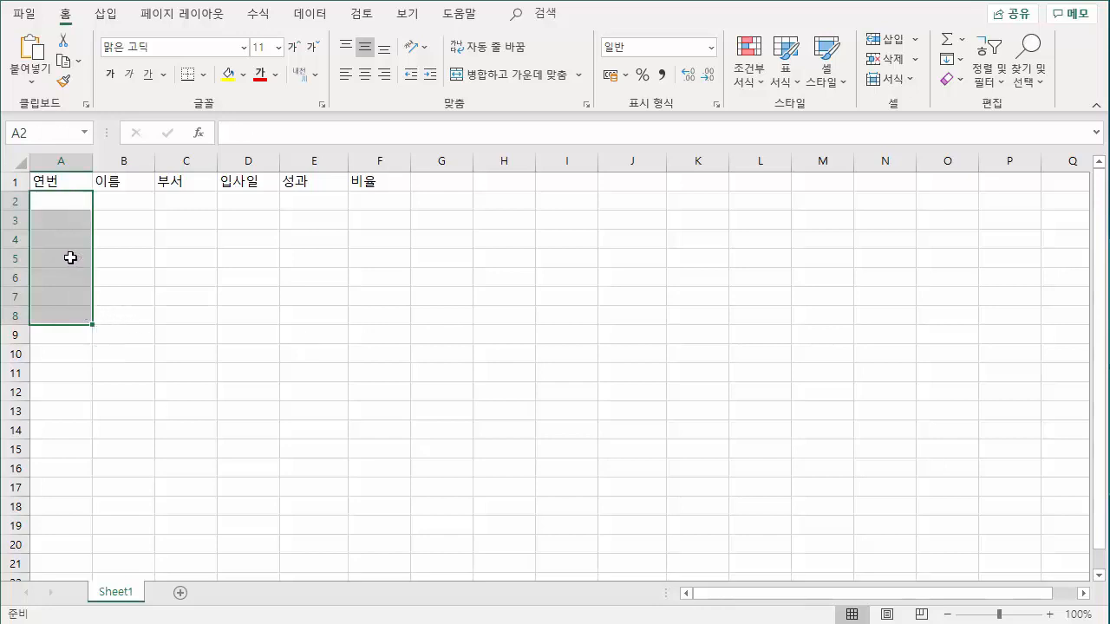
left_click(118, 274)
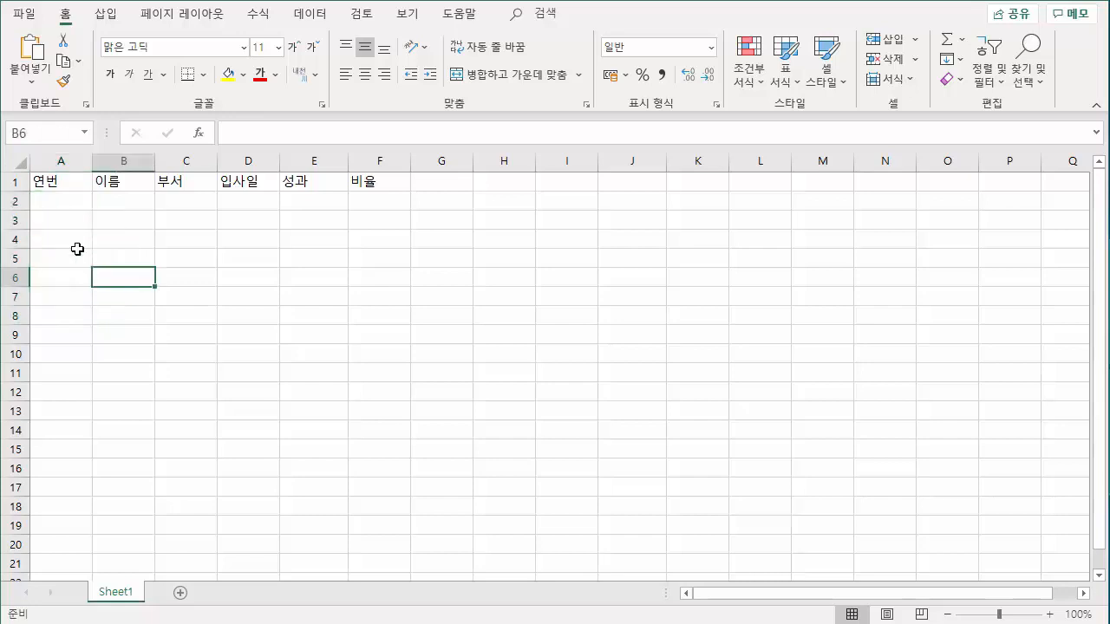
Enter the serial number 1 in cell A2.
left_click(79, 205)
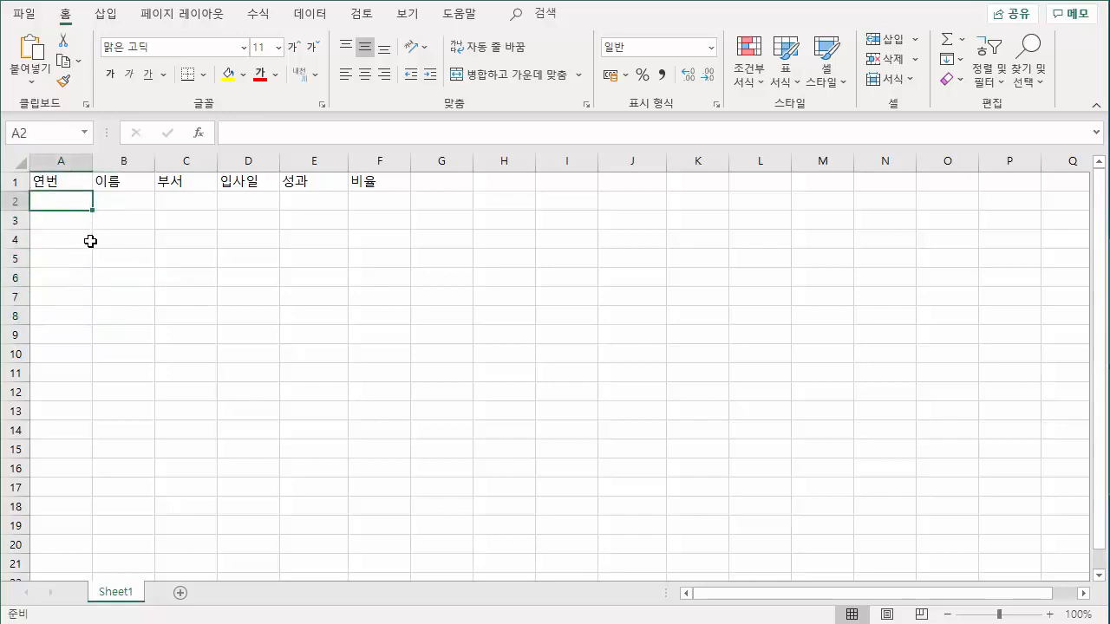
type("1")
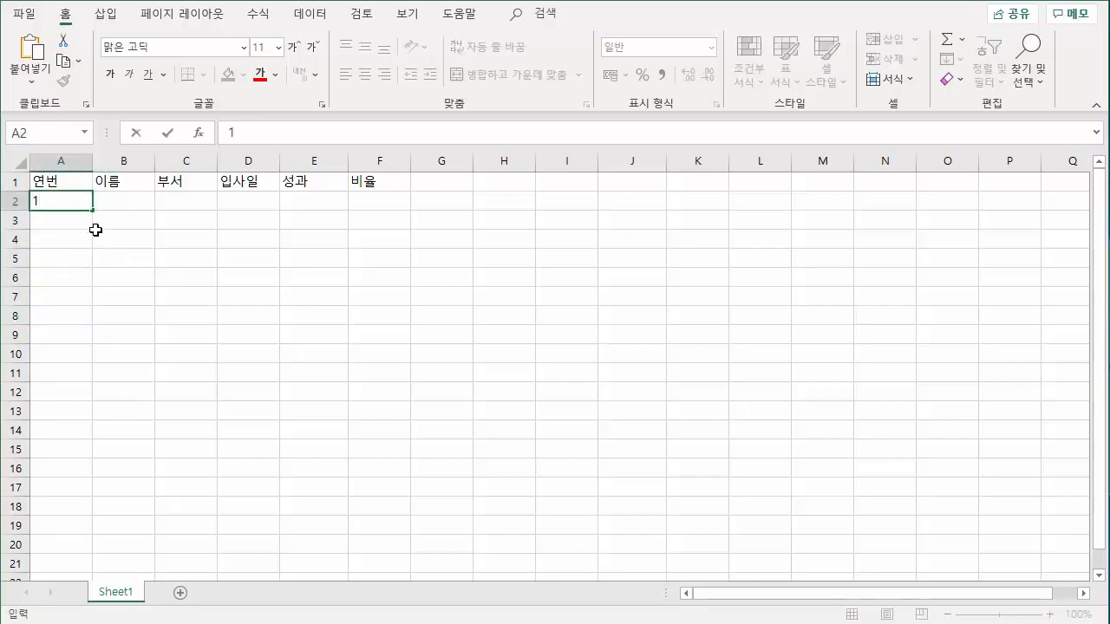
key("Return")
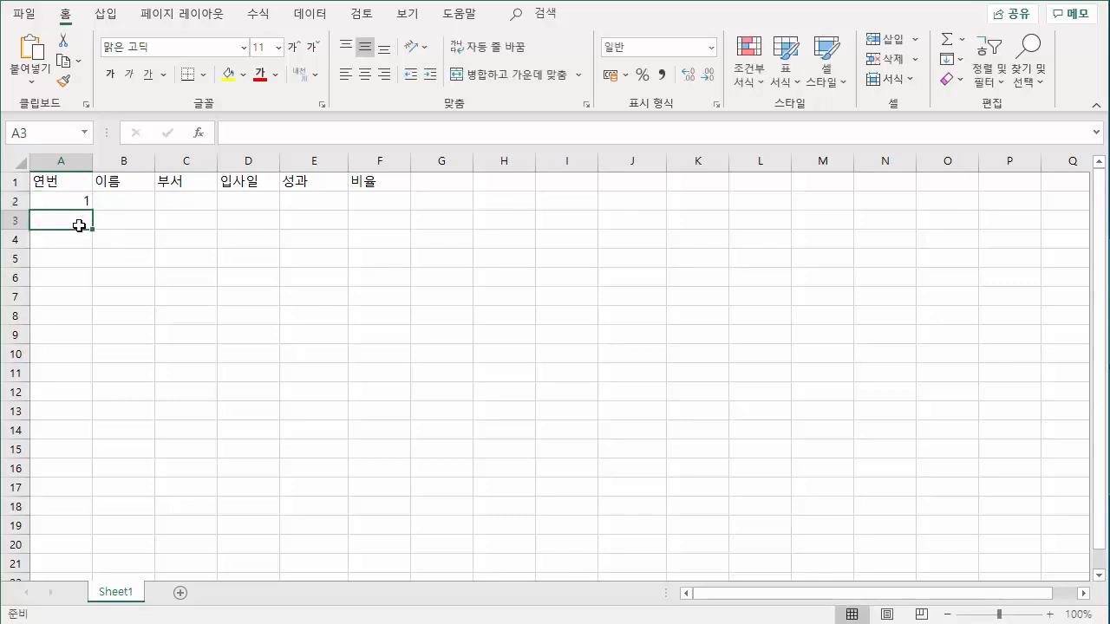
Fill cells A2 to A8 with a linear column series (연속 데이터) using a step value of 10.
left_click(85, 204)
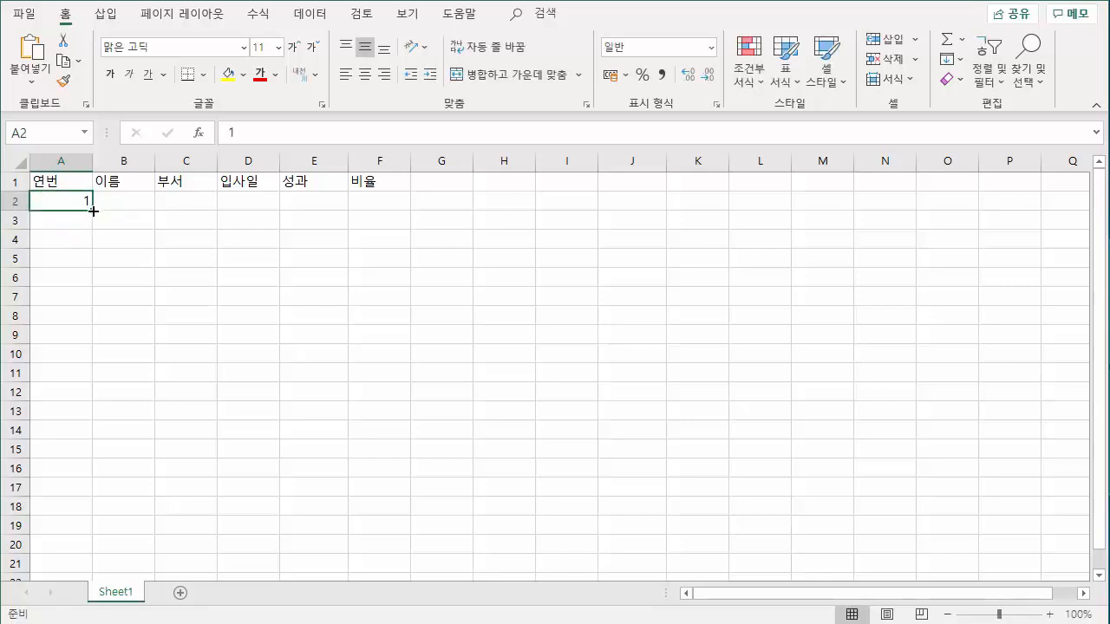
left_click_drag(93, 210, 83, 326)
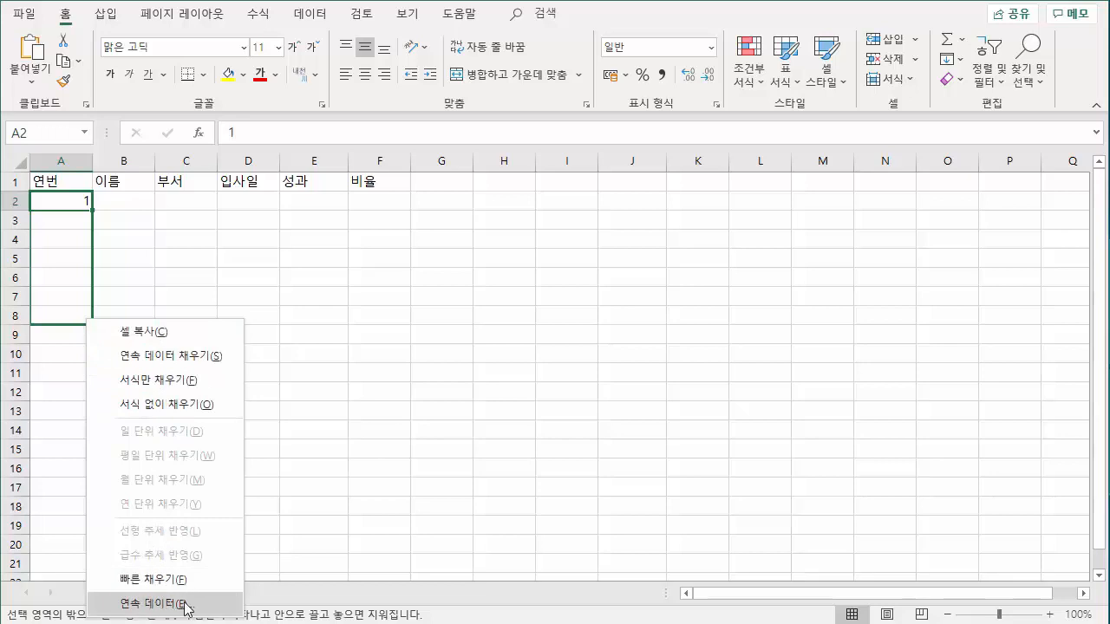
left_click(175, 605)
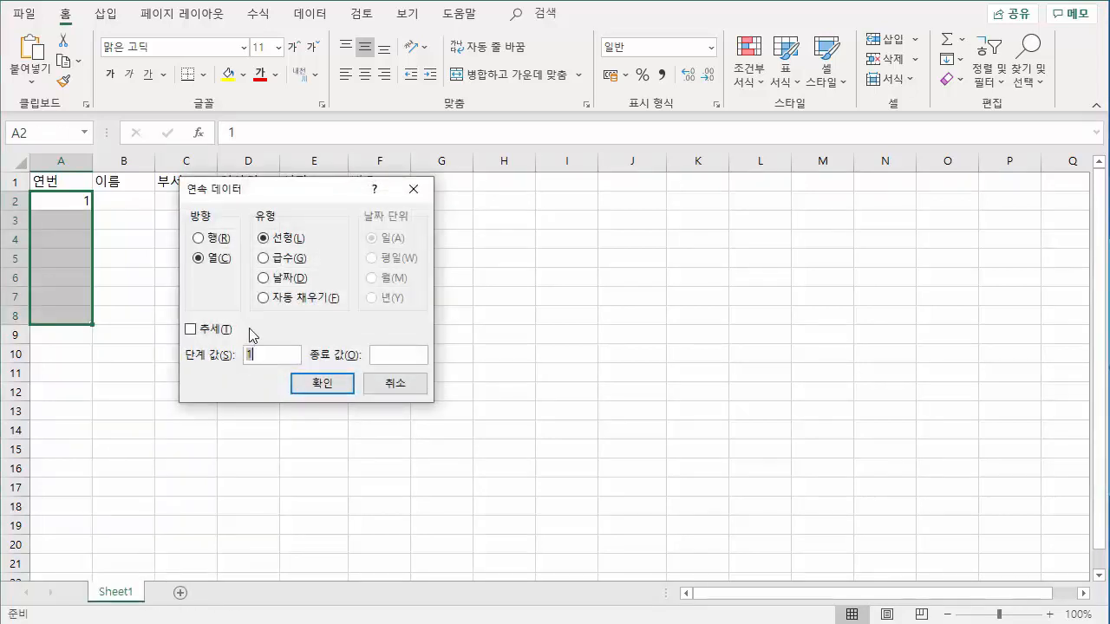
left_click_drag(273, 158, 270, 141)
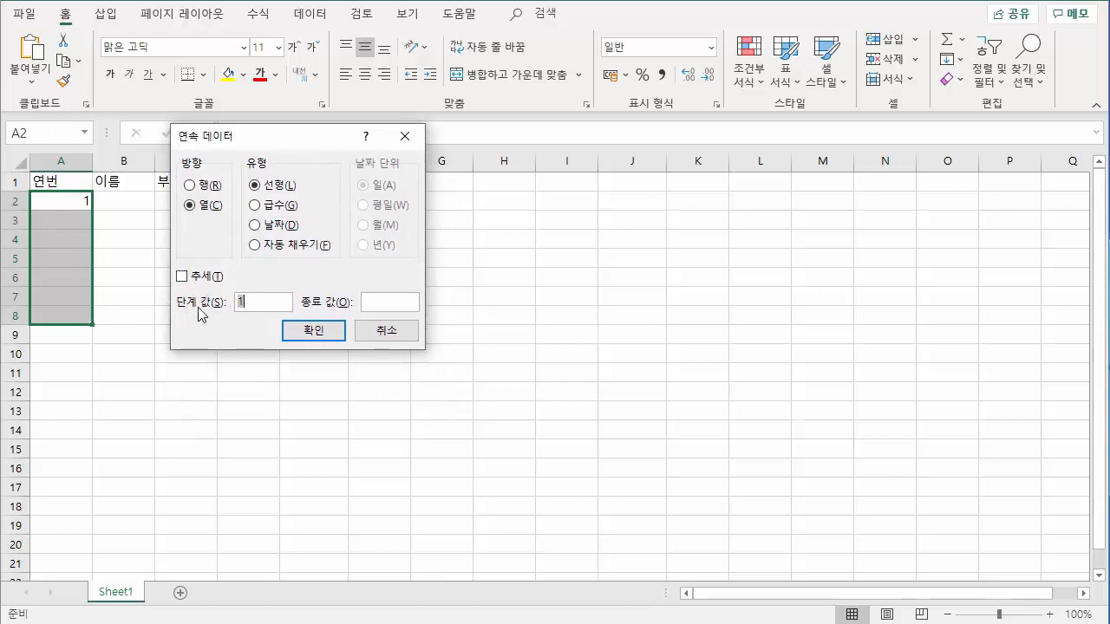
left_click(260, 302)
left_click(310, 332)
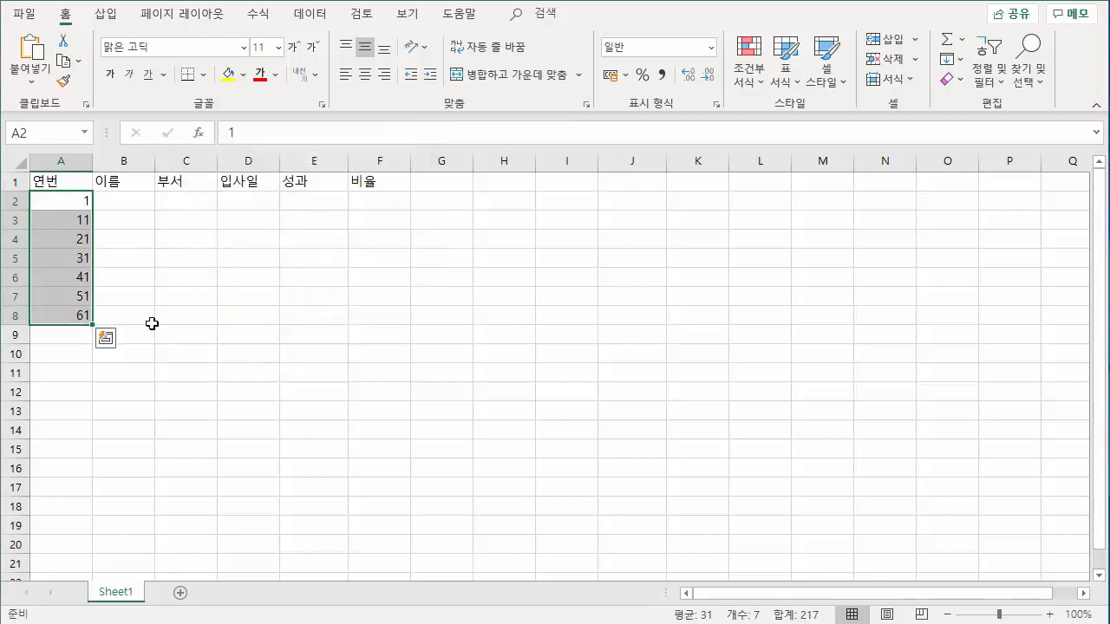
Check individual numbers in the filled column and delete those in cells A3 to A8.
left_click(82, 219)
left_click(81, 242)
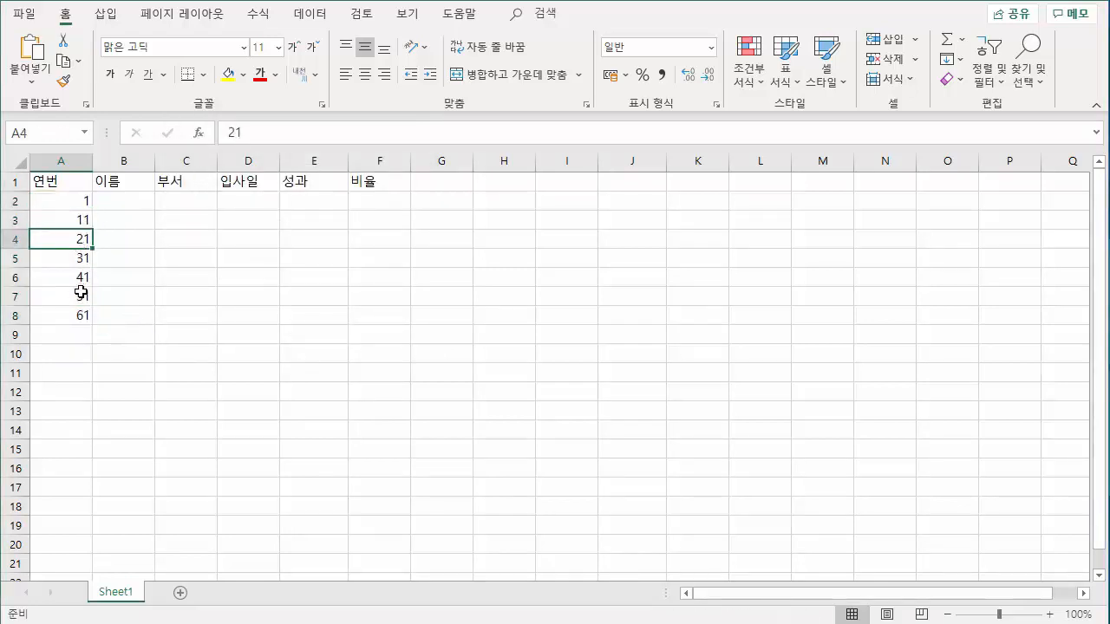
left_click(82, 293)
left_click(80, 314)
left_click(140, 316)
left_click_drag(82, 218, 95, 314)
key("Delete")
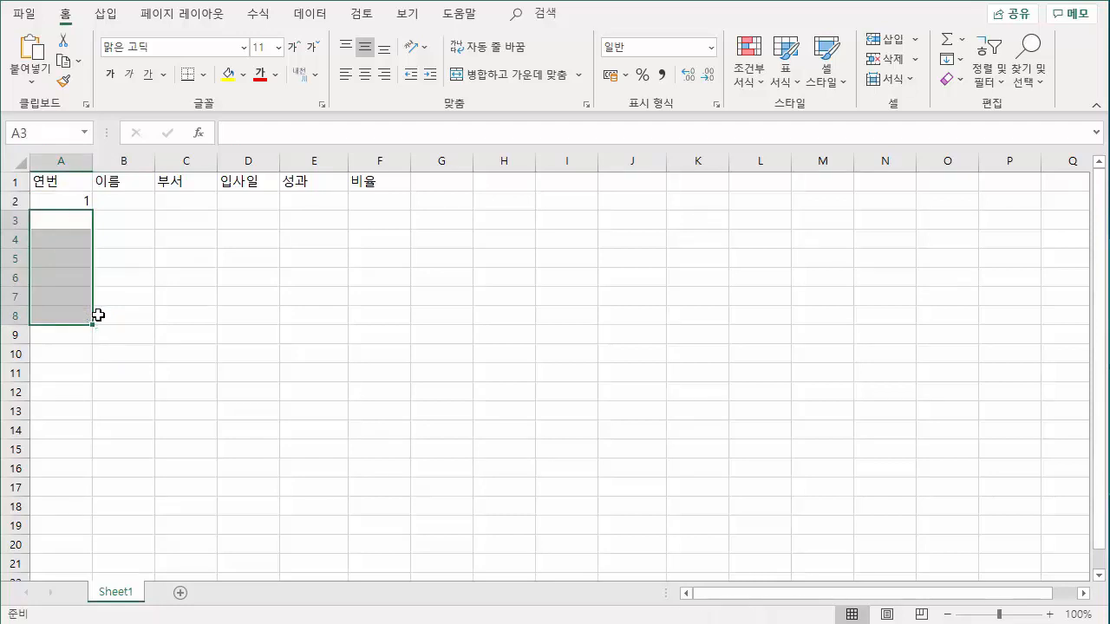
Fill consecutive numbers increasing by 1 from cell A2 down to cell A7.
left_click(78, 242)
left_click(77, 200)
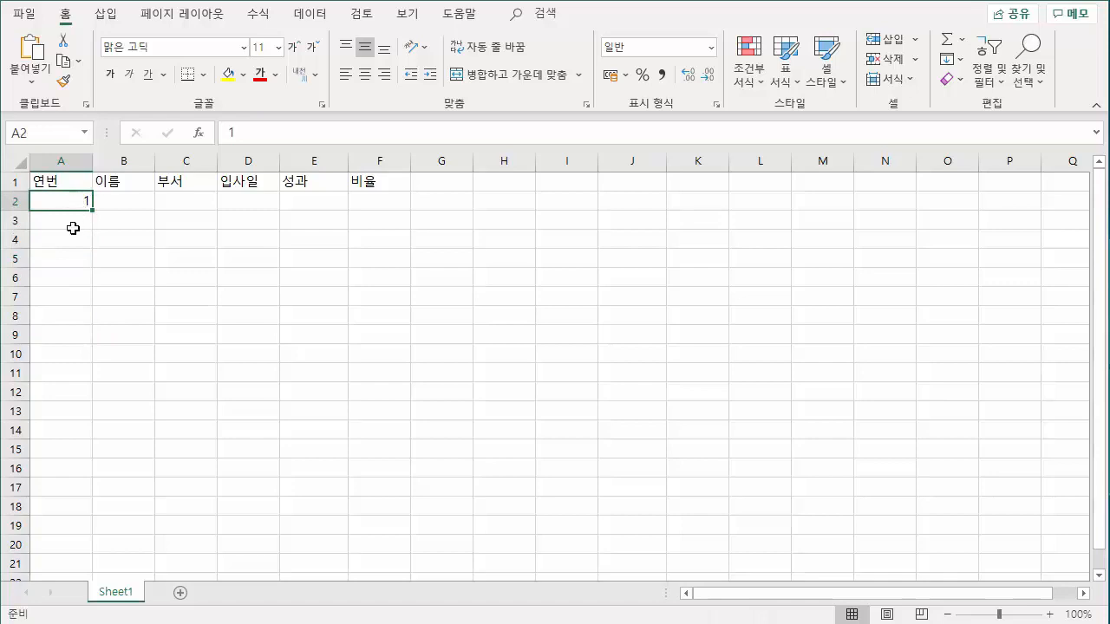
left_click_drag(76, 225, 79, 317)
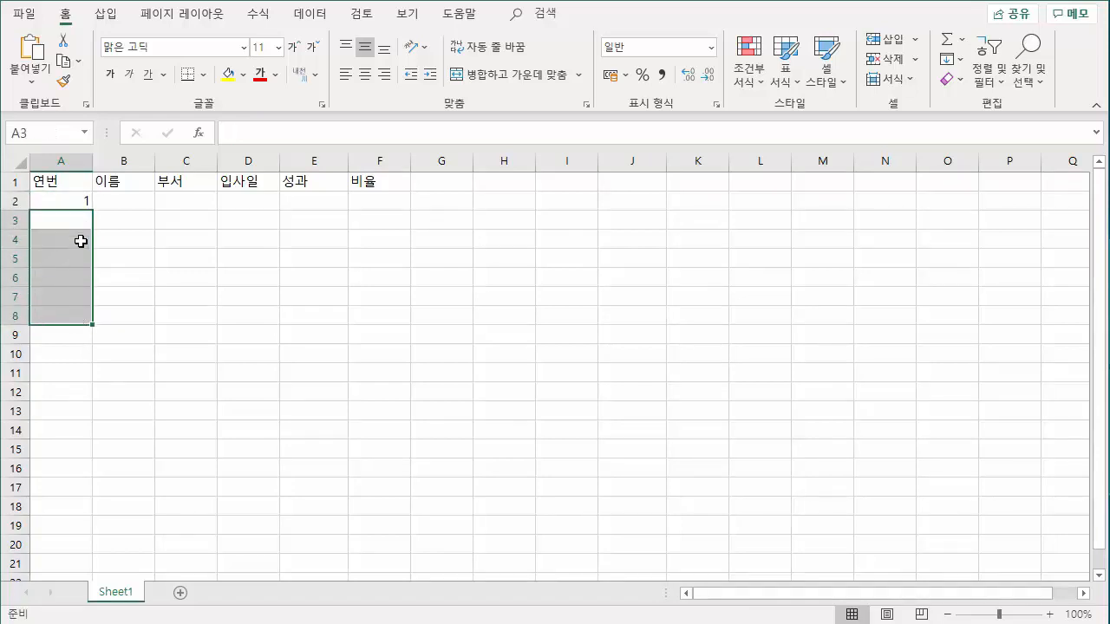
left_click(80, 201)
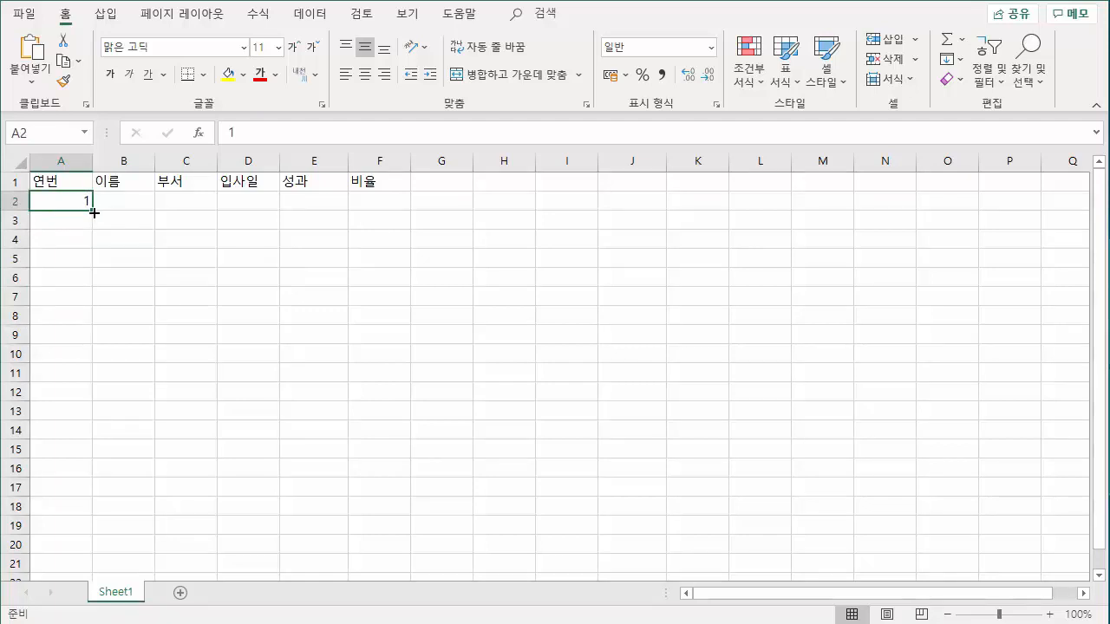
left_click_drag(94, 213, 91, 309)
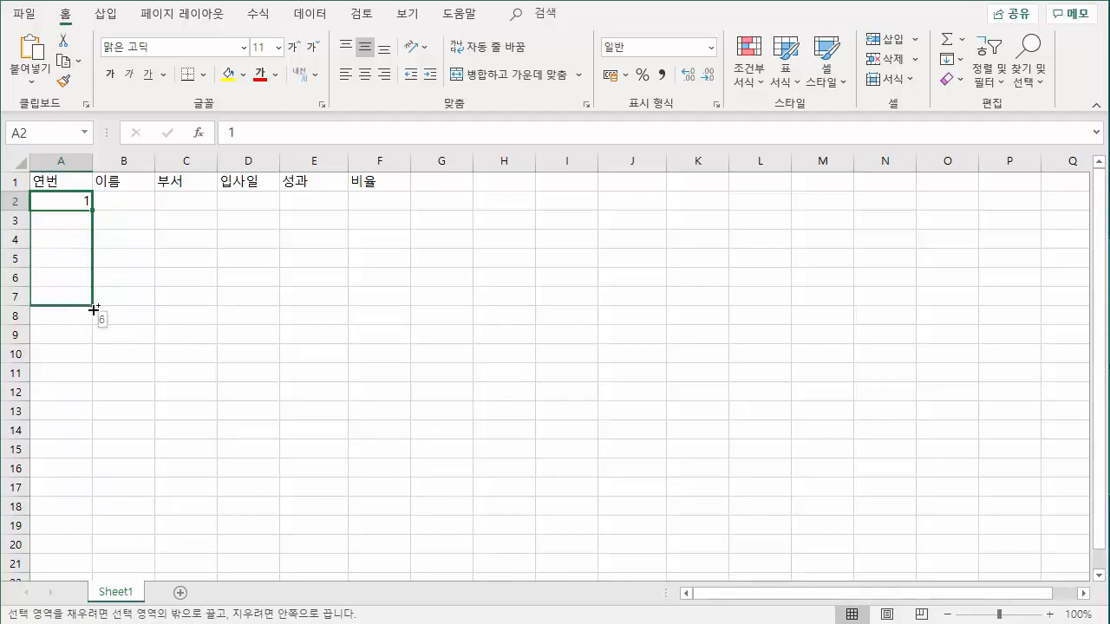
mouse_move(94, 311)
left_mouse_down()
mouse_move(92, 293)
mouse_move(94, 309)
left_mouse_up()
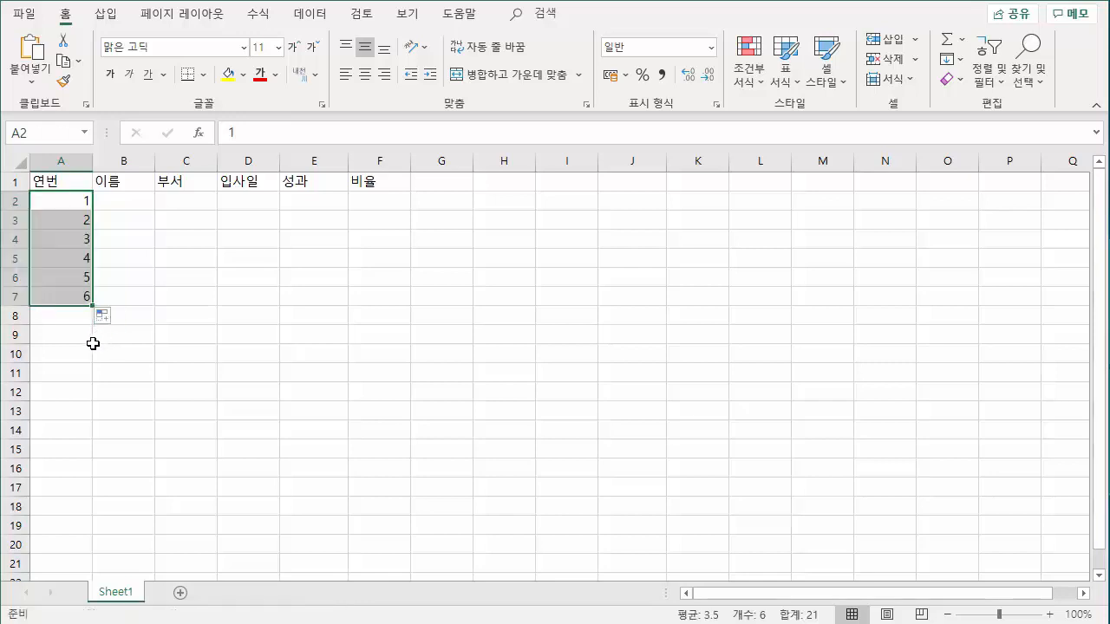
Refill the consecutive number series from cell A2 so that it extends down to cell A8.
left_click(84, 338)
left_click(75, 206)
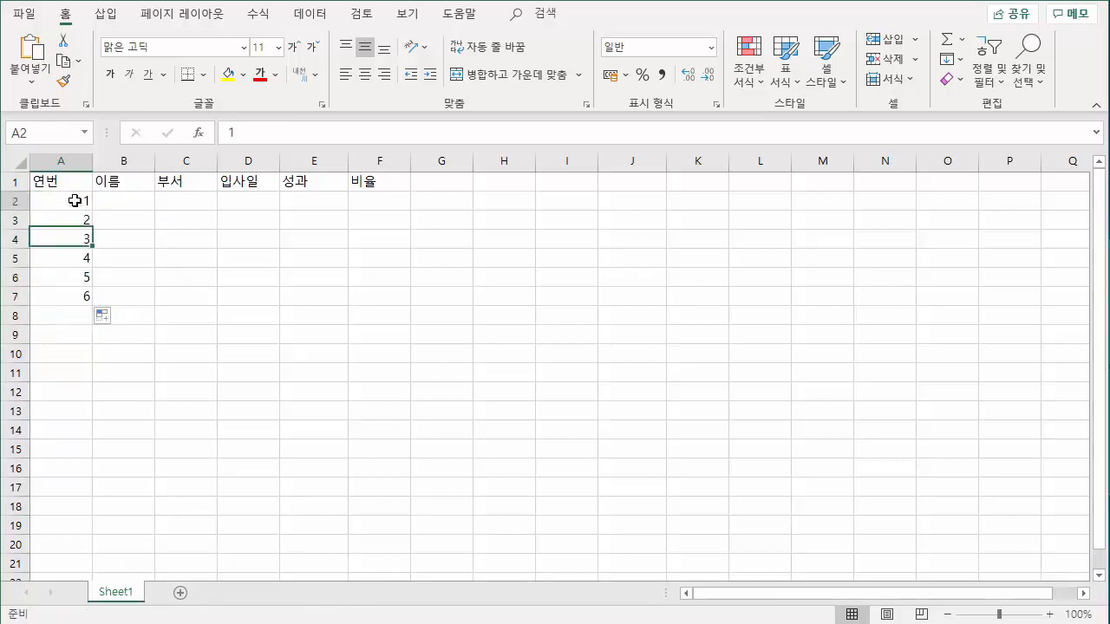
left_click_drag(93, 211, 87, 318)
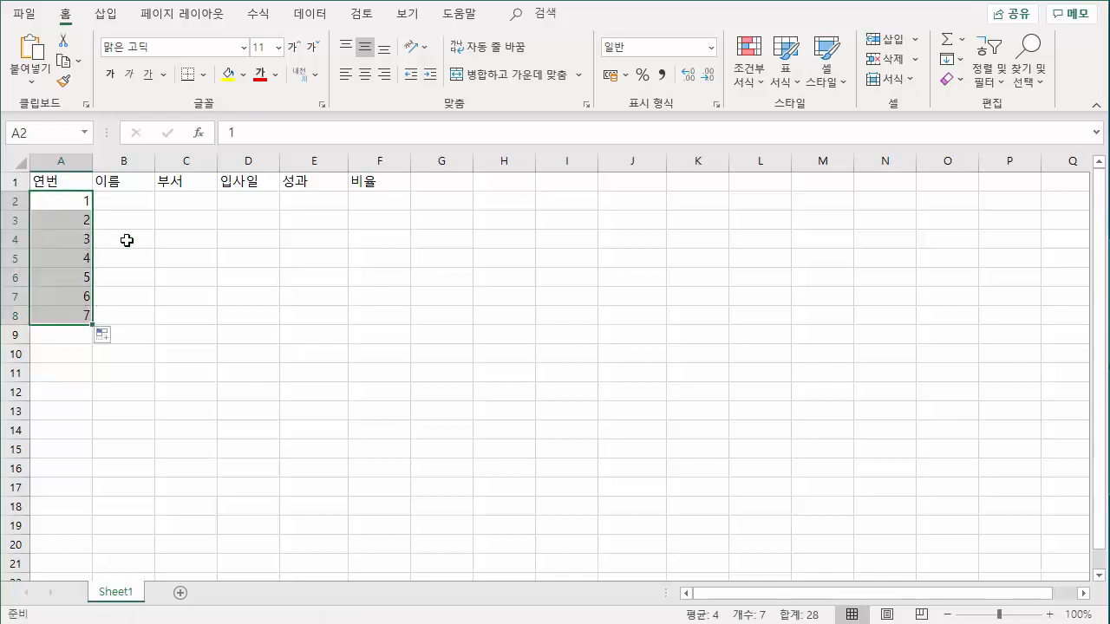
Open the on-screen keyboard and delete the serial numbers in cells A3 to A8.
left_click(147, 623)
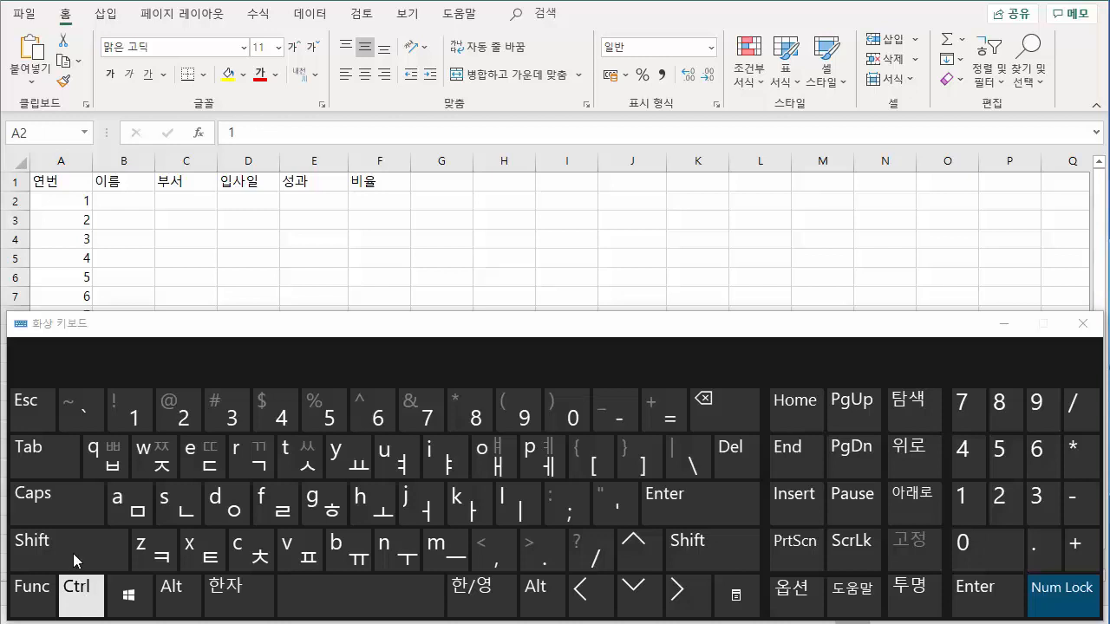
left_click(80, 202)
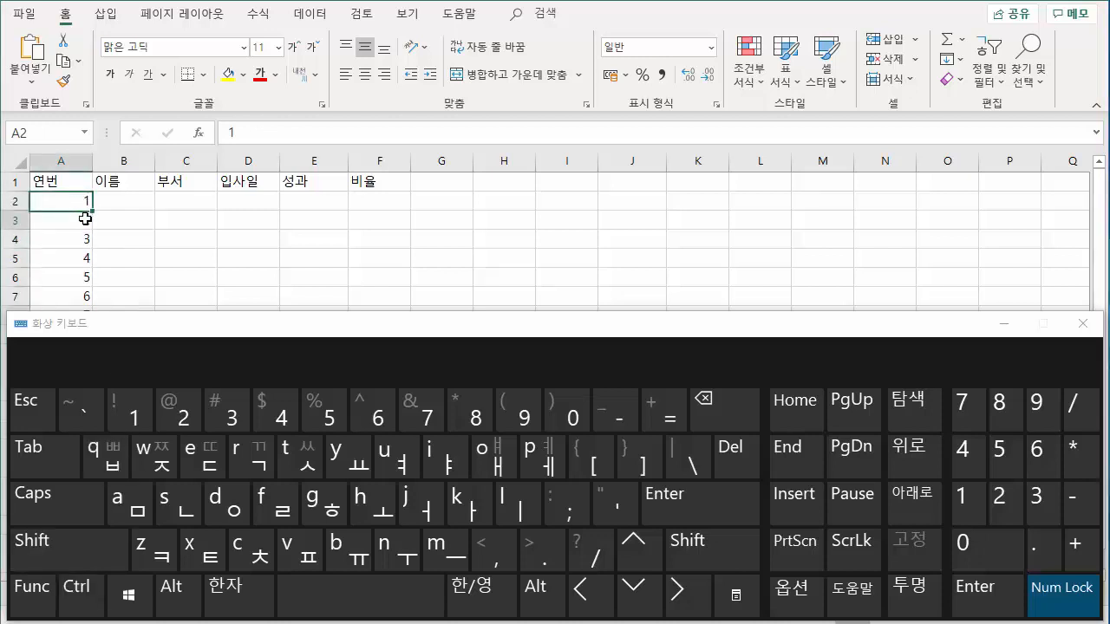
left_click_drag(84, 217, 87, 314)
key("Delete")
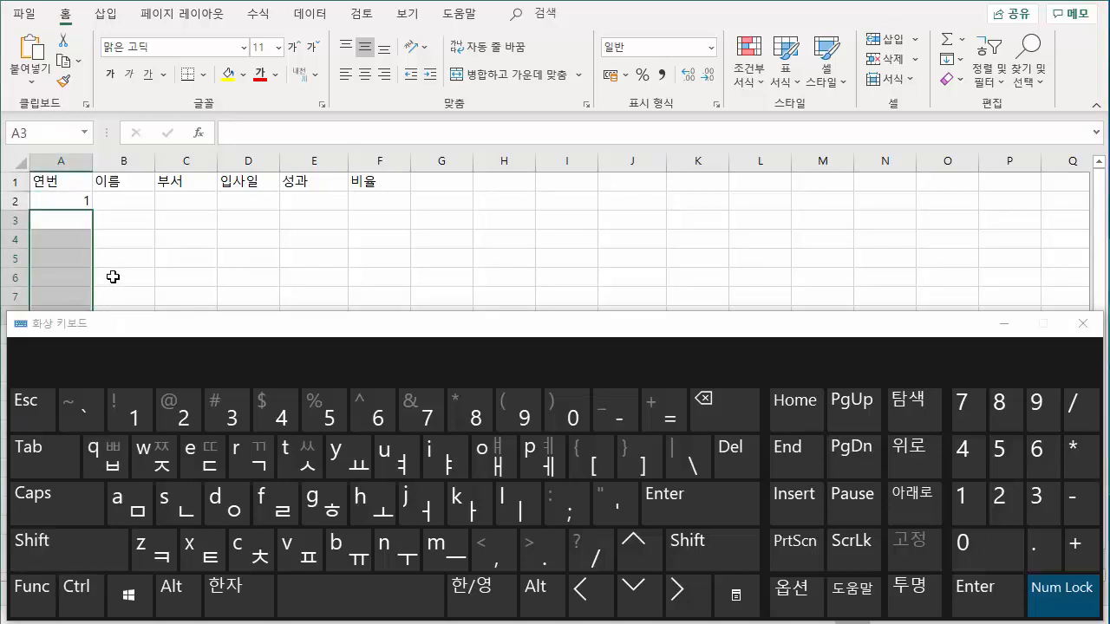
Fill consecutive serial numbers 1 to 5 from cell A2 down to cell A6.
left_click(85, 202)
left_click(100, 612)
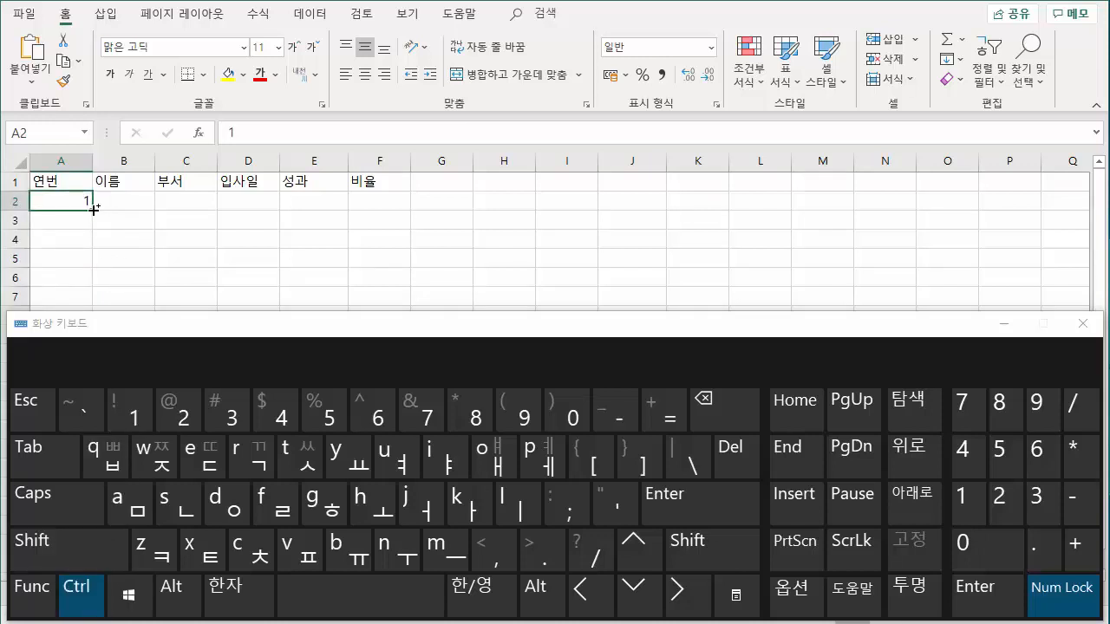
left_click_drag(95, 209, 93, 287)
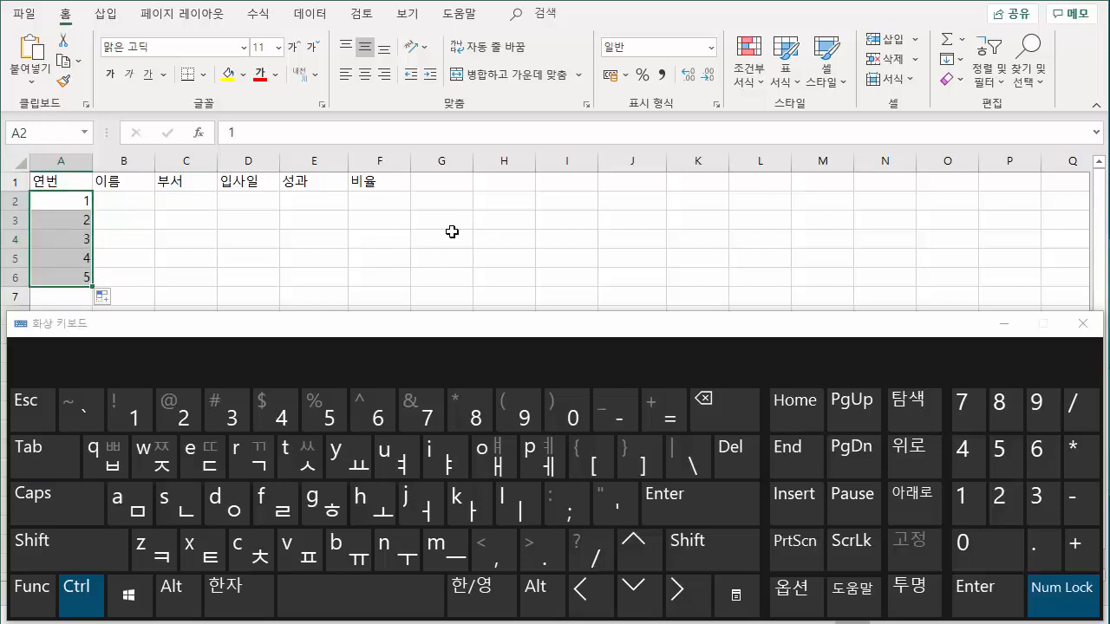
Close the on-screen keyboard and enter the first two employees' names in cells B2 and B3.
left_click(94, 607)
left_click(1082, 322)
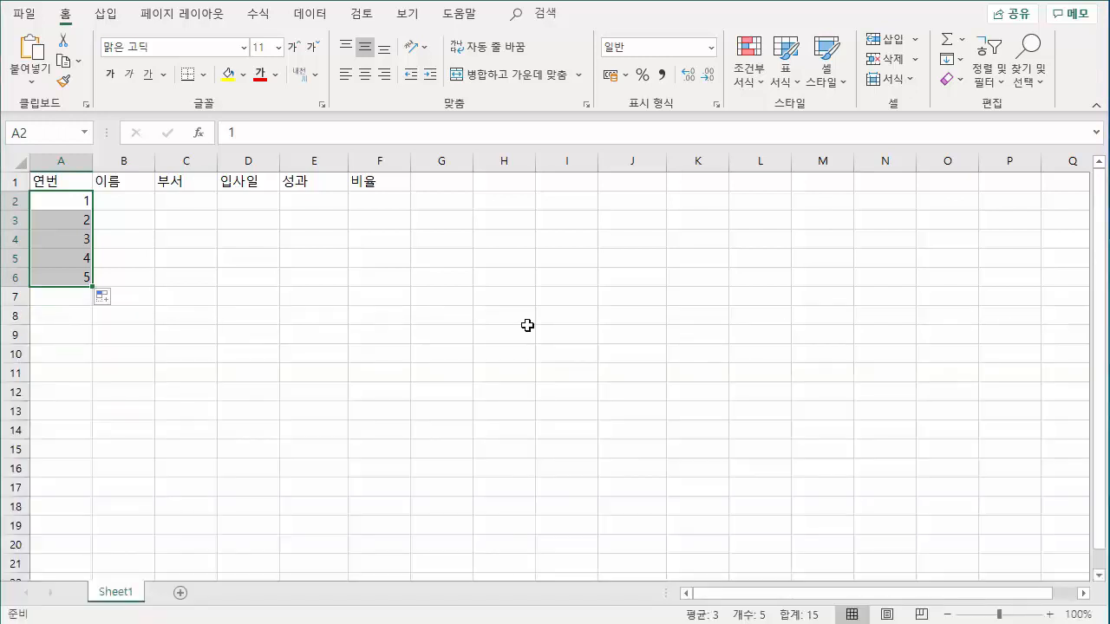
left_click(178, 317)
left_click(130, 204)
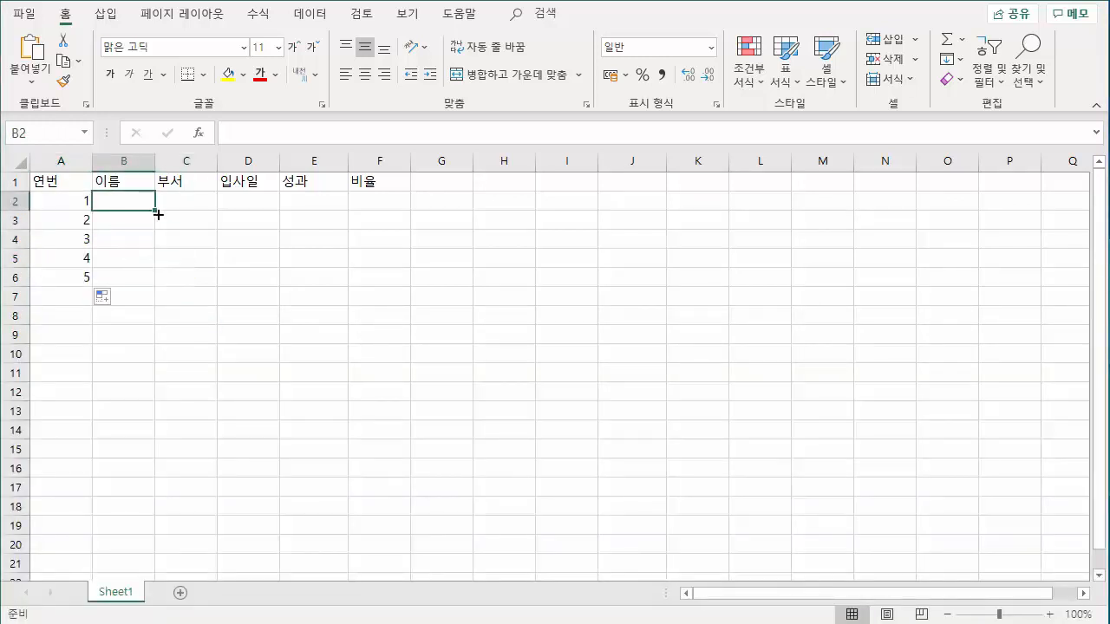
type("홍길동")
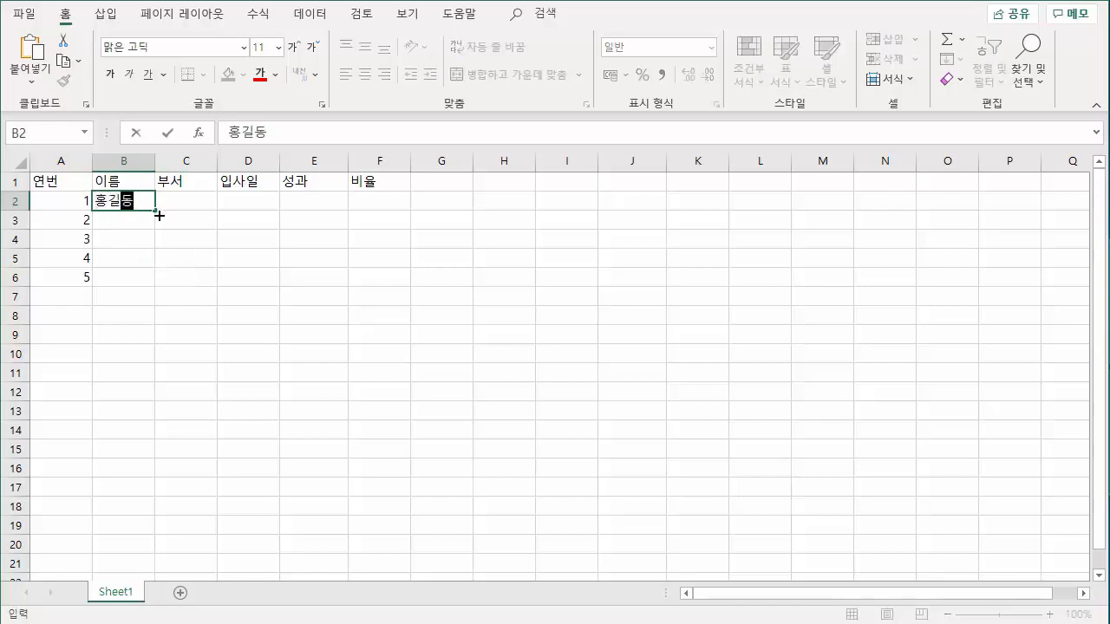
key("Return")
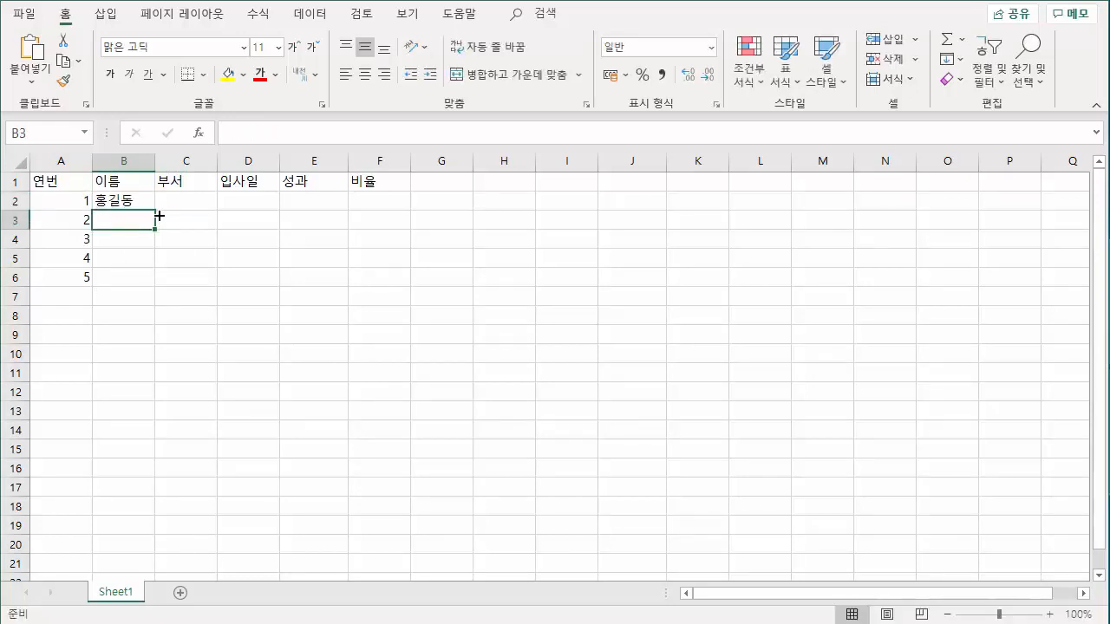
type("홍")
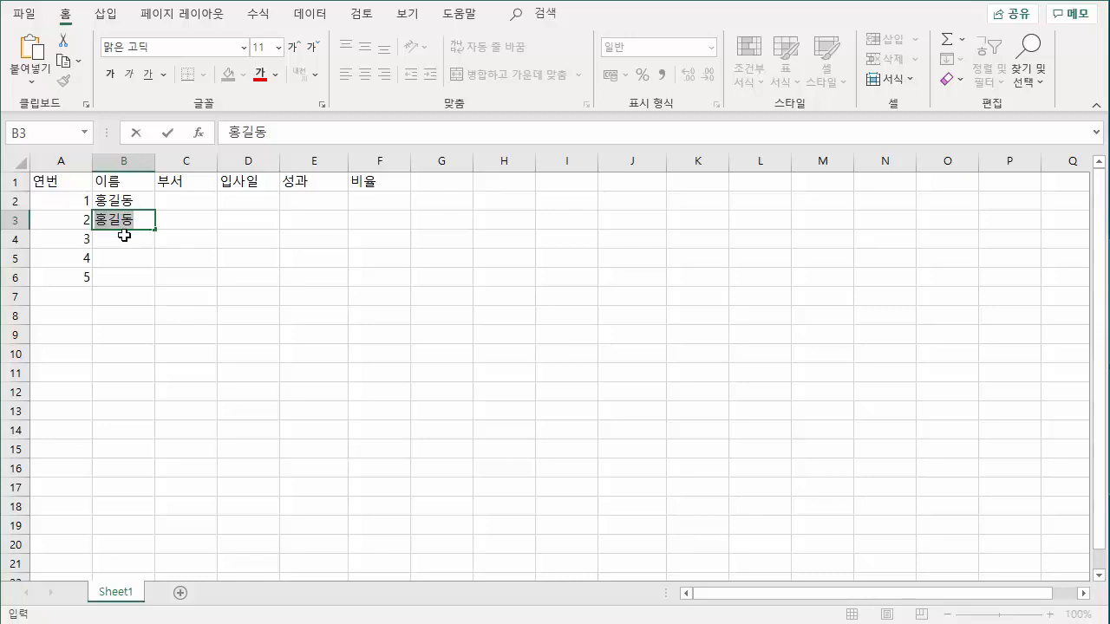
type("길순")
key("Return")
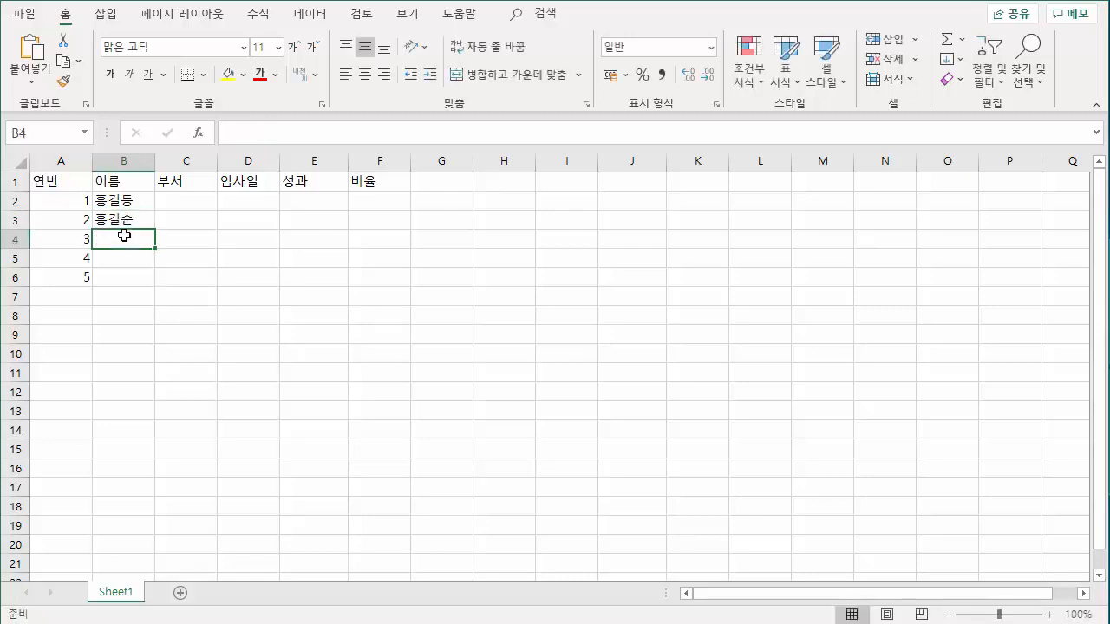
Enter the remaining three employees' names in cells B4 to B6 of the 이름 column.
type("강감")
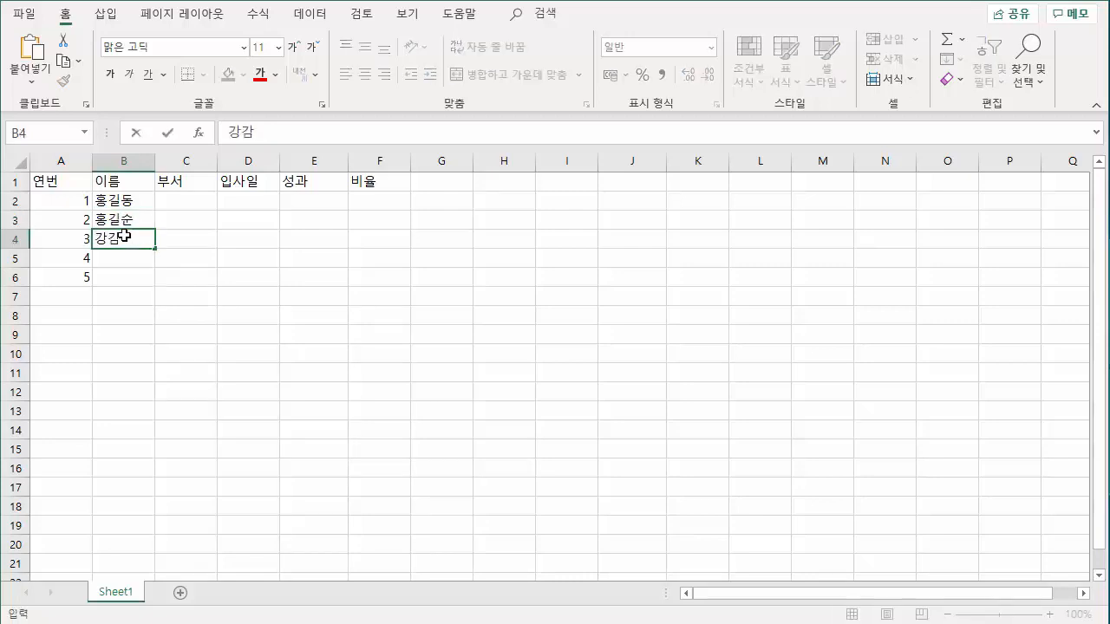
type("찬")
key("Return")
type("이순신")
key("Return")
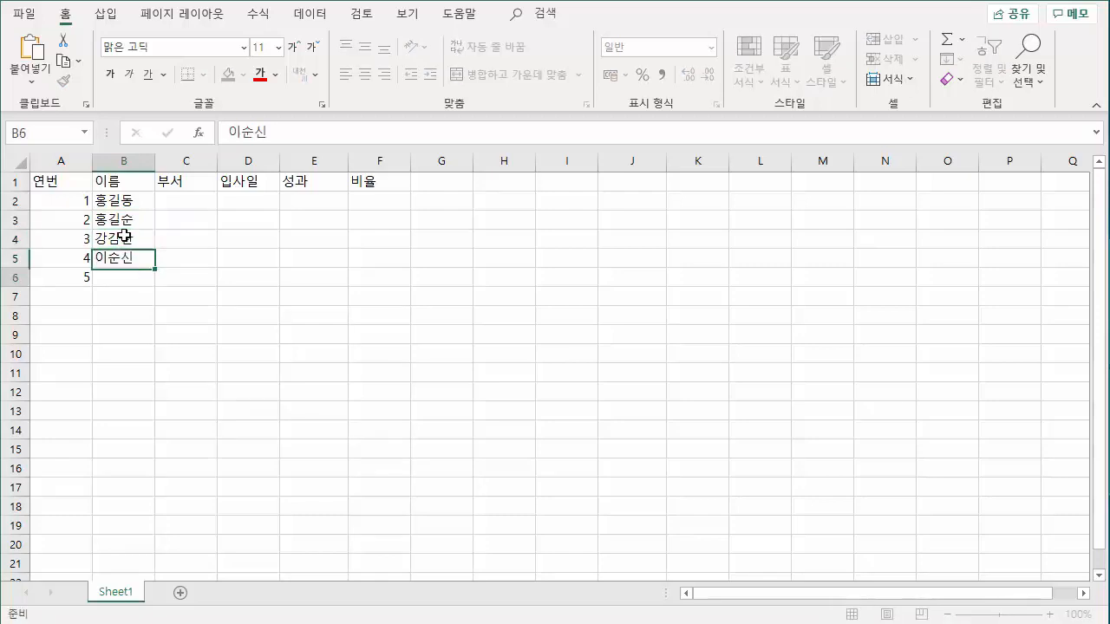
type("정발산")
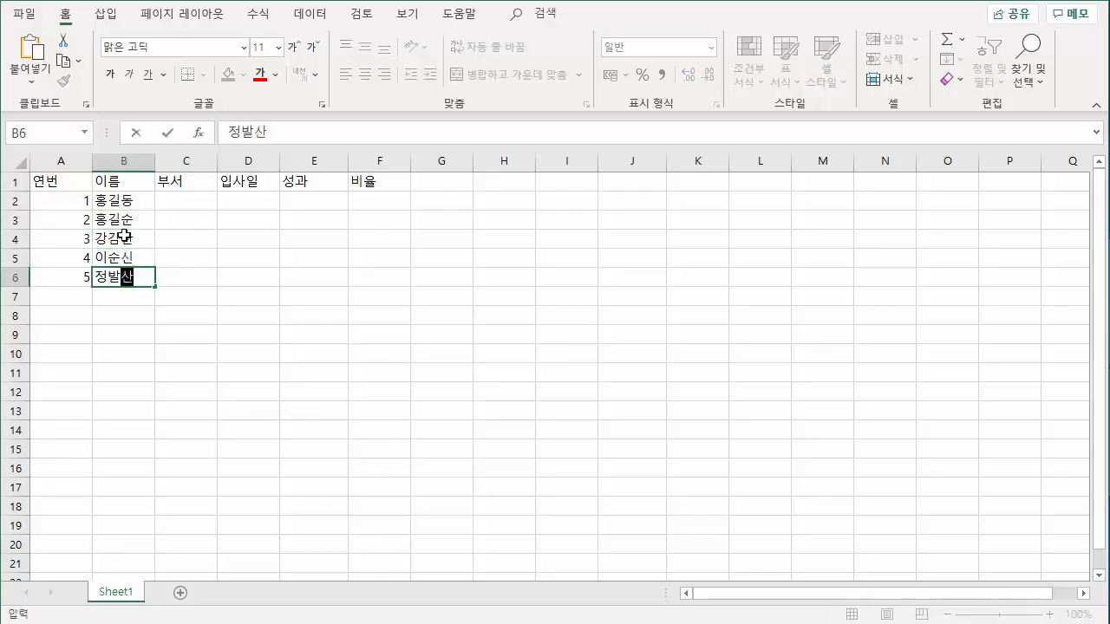
key("Return")
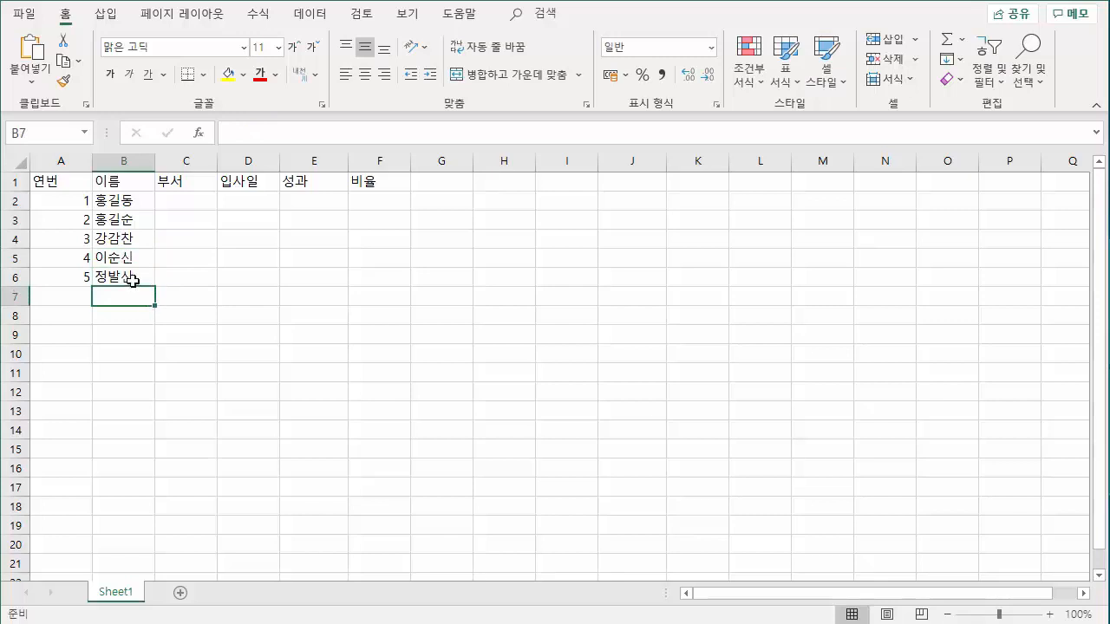
left_click(131, 278)
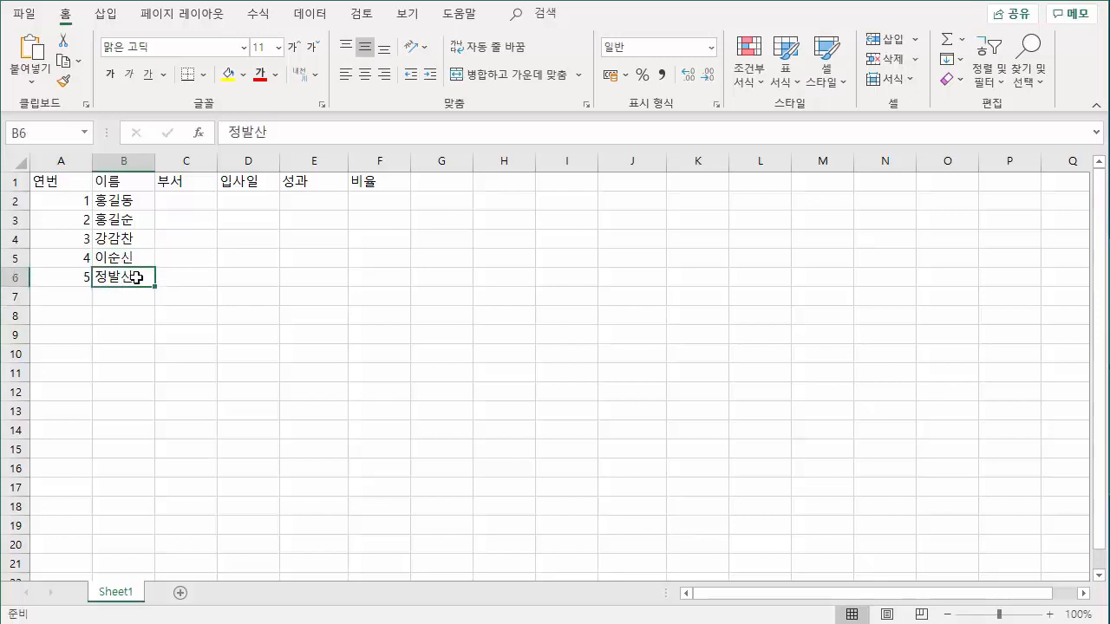
Enter 영업1분 in cell C2 of the 부서 column.
left_click(190, 202)
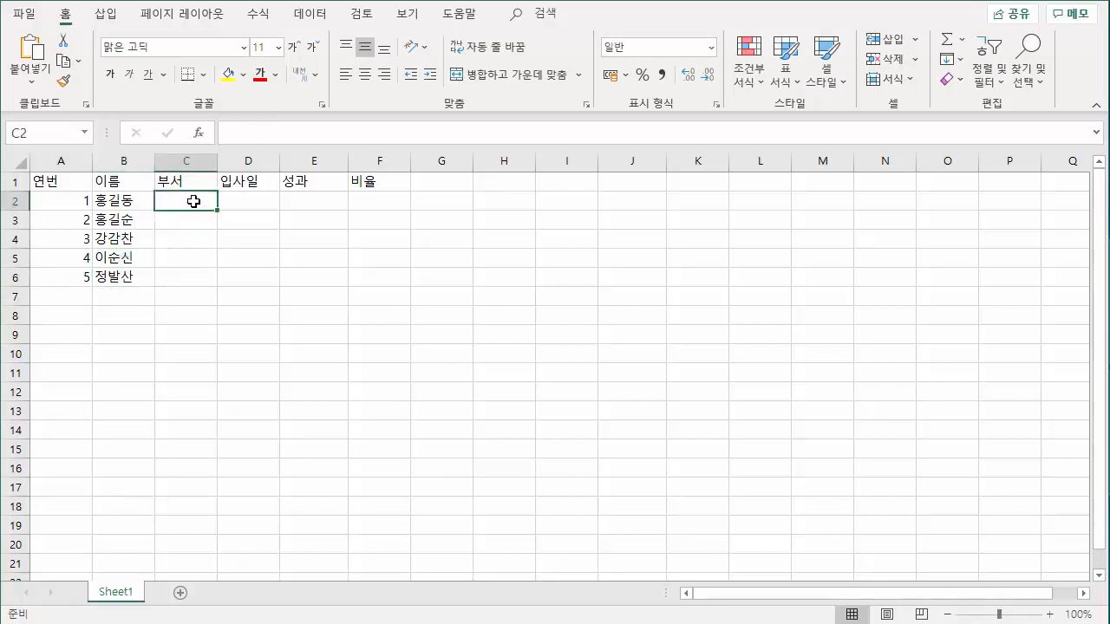
type("영")
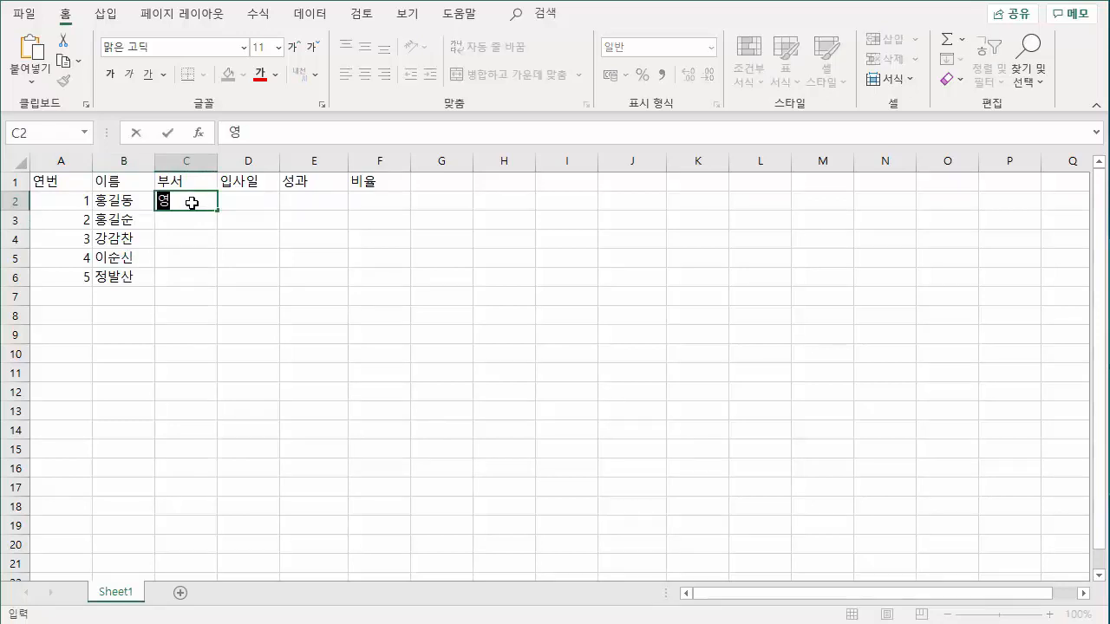
type("업1")
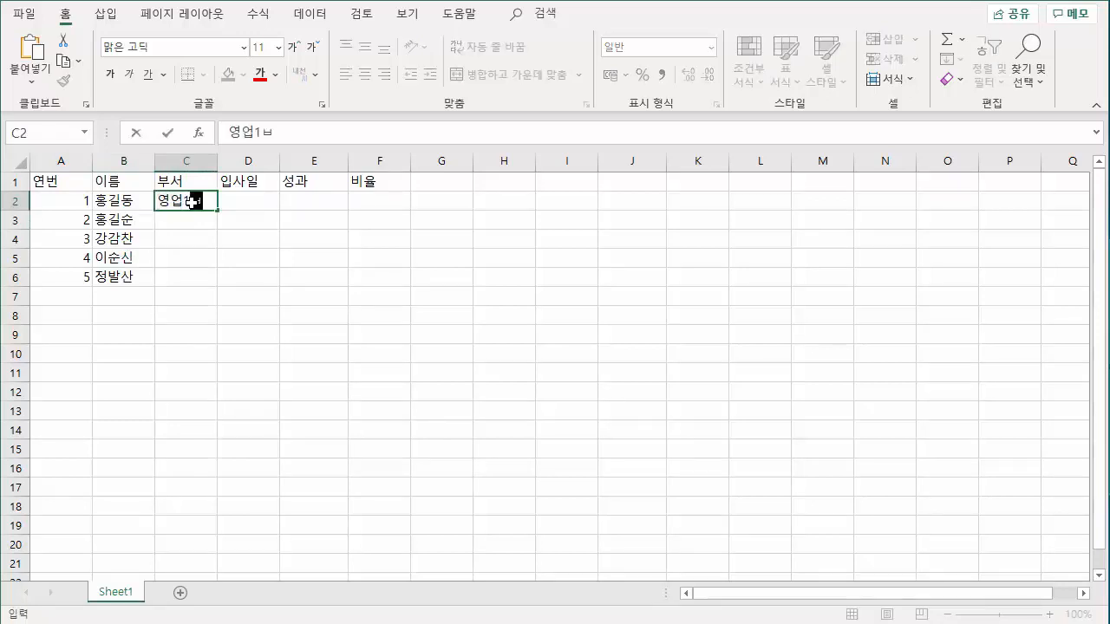
type("분")
key("Return")
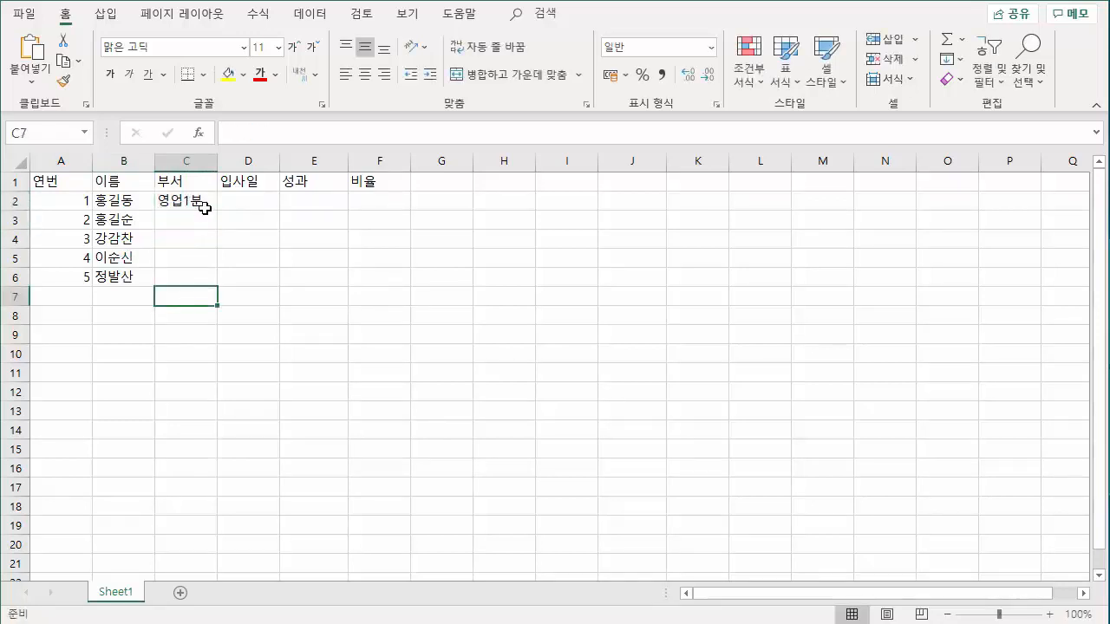
Edit the existing text in cell C2 so that the department reads 영업1부.
left_click(203, 201)
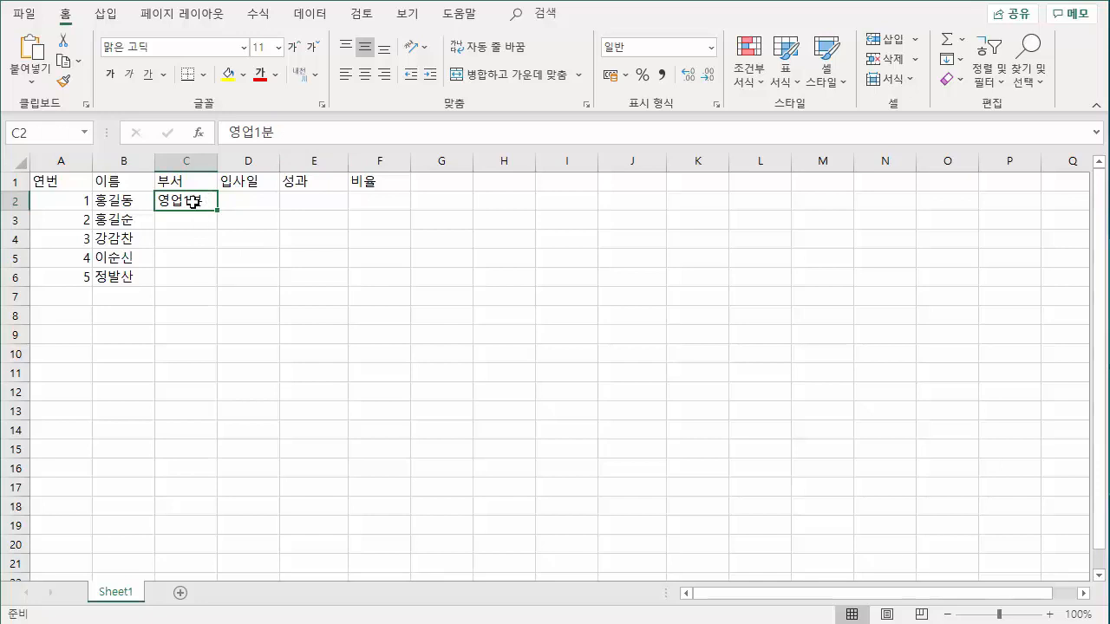
left_click(150, 622)
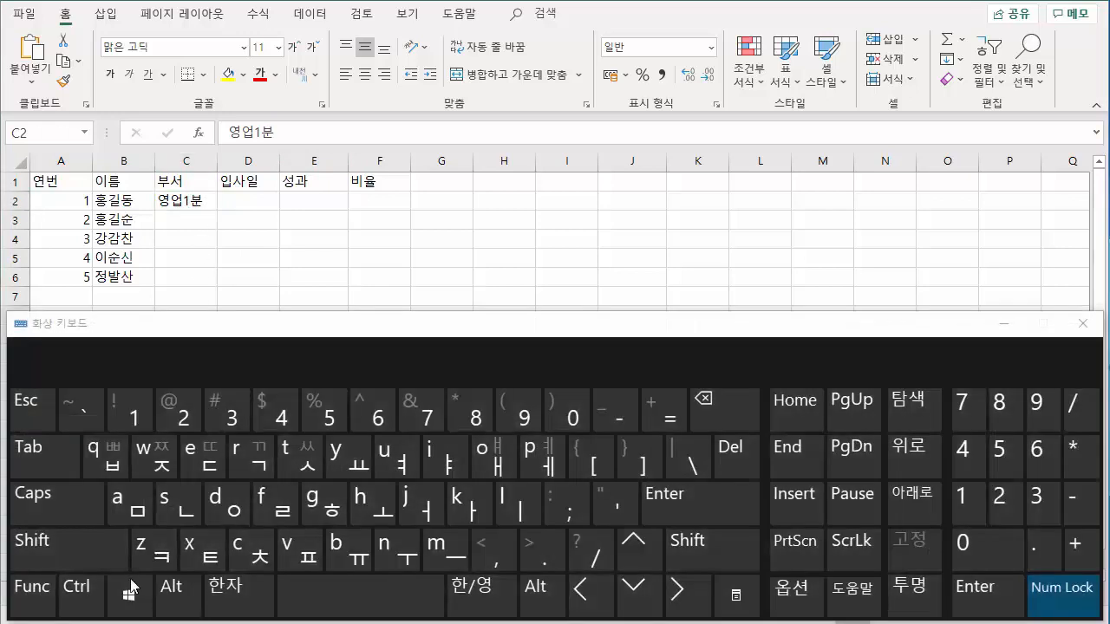
left_click(33, 589)
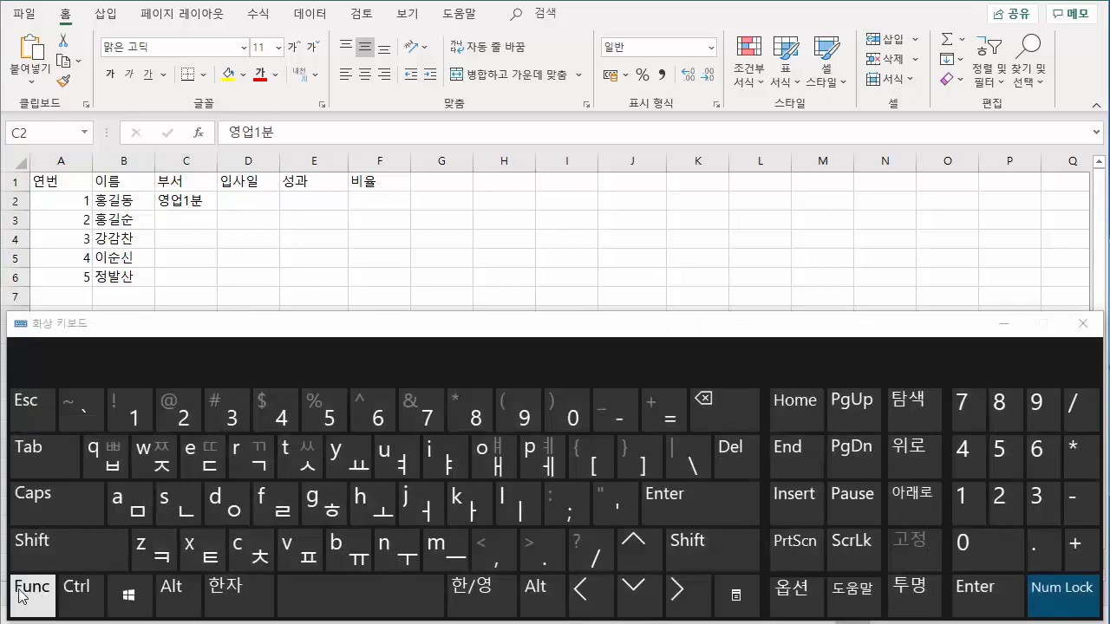
left_click(1082, 324)
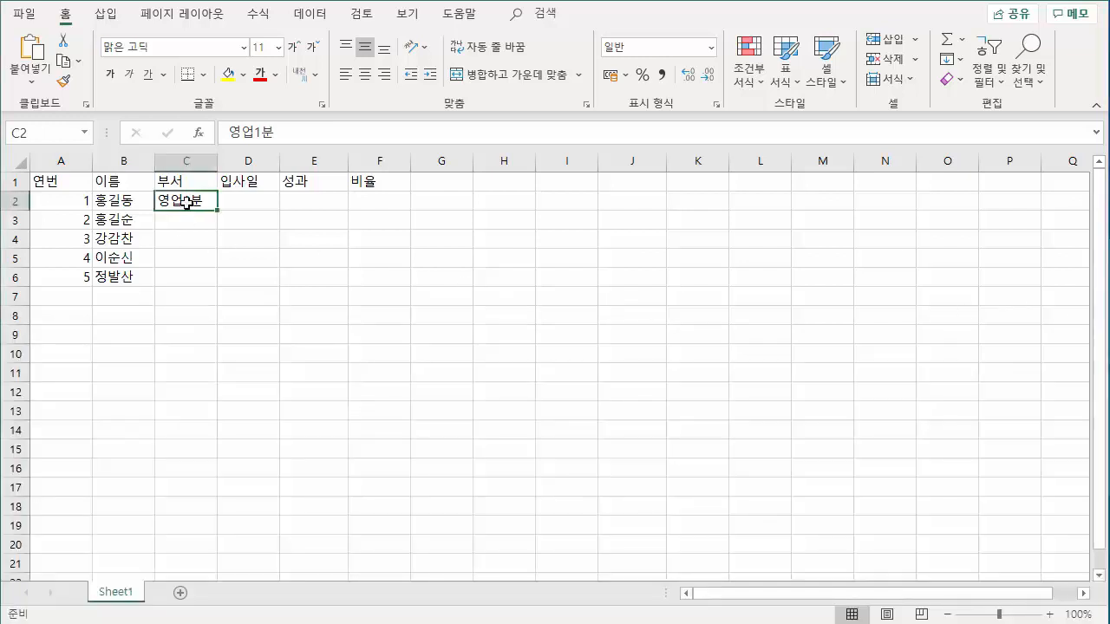
key("F2")
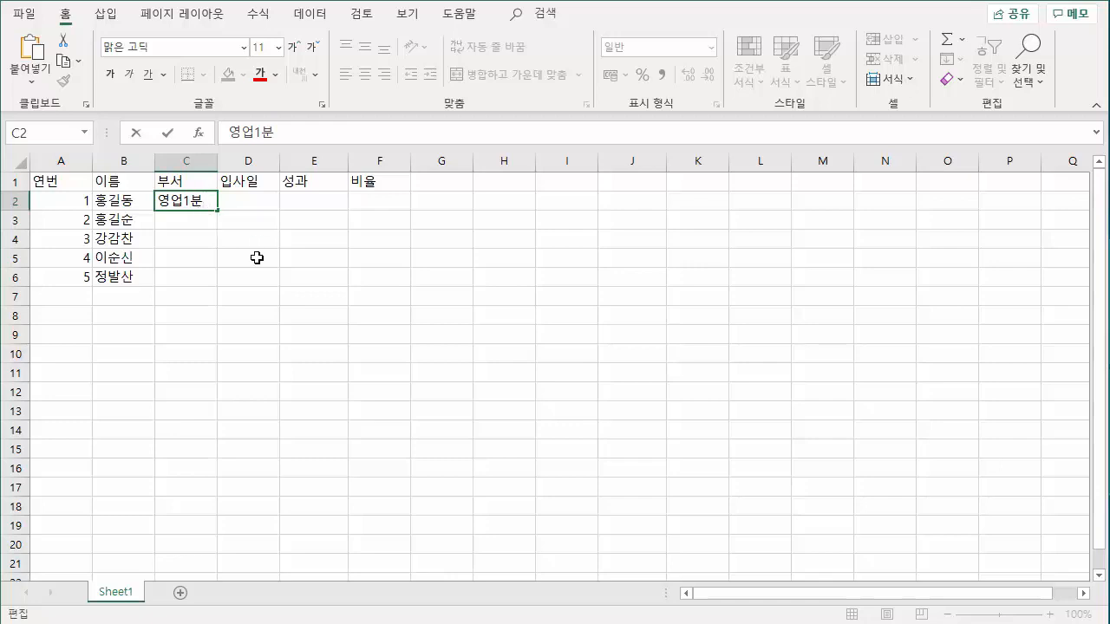
key("BackSpace")
type("부")
key("Return")
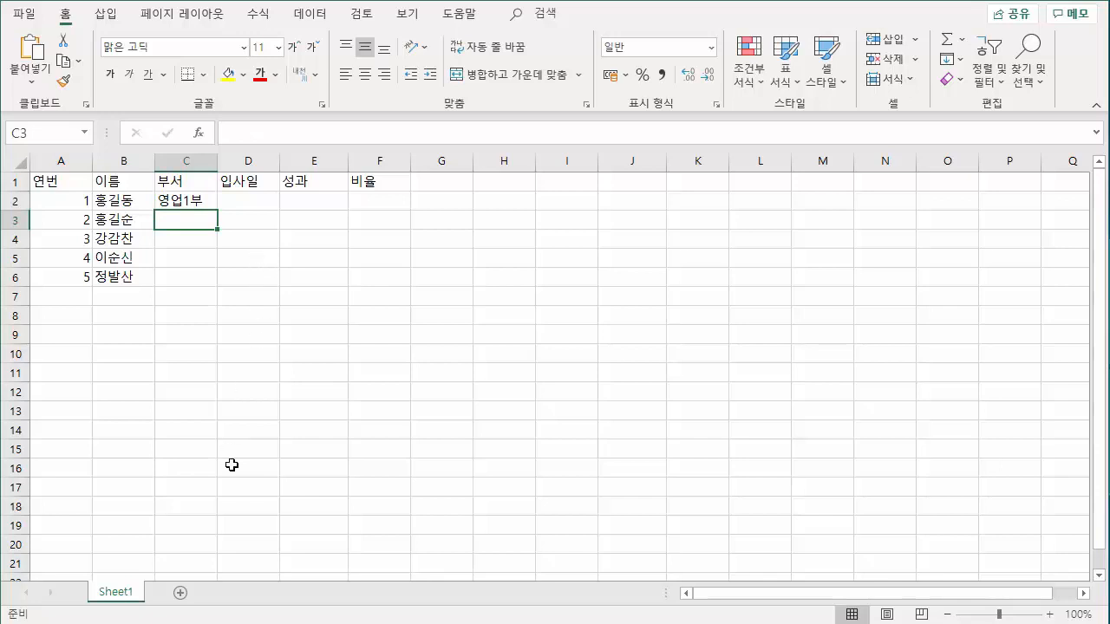
left_click(196, 622)
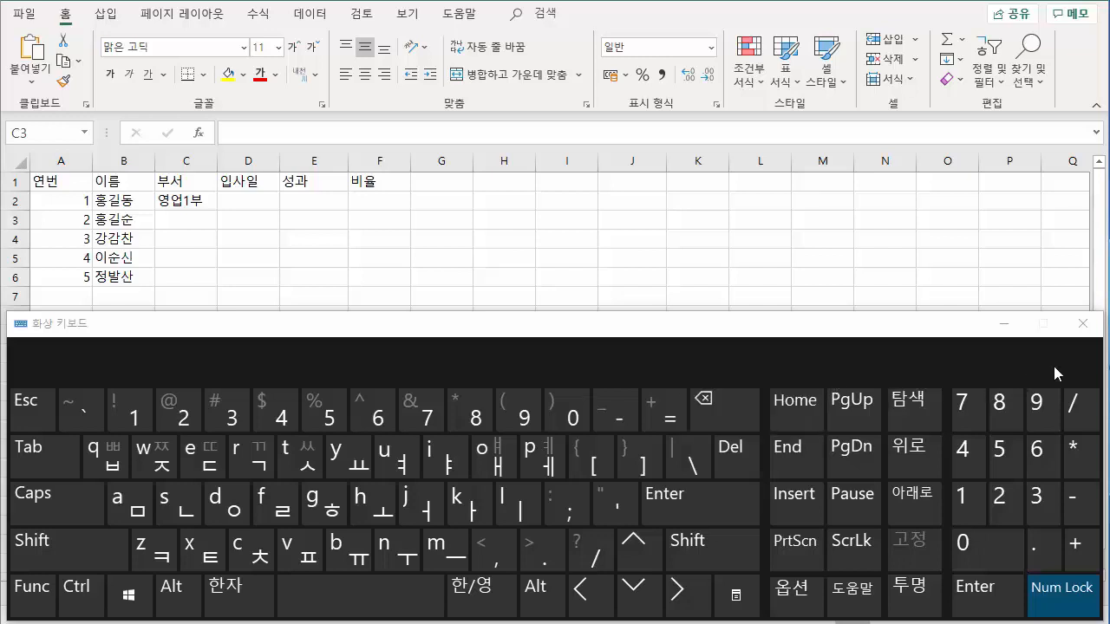
left_click(1082, 322)
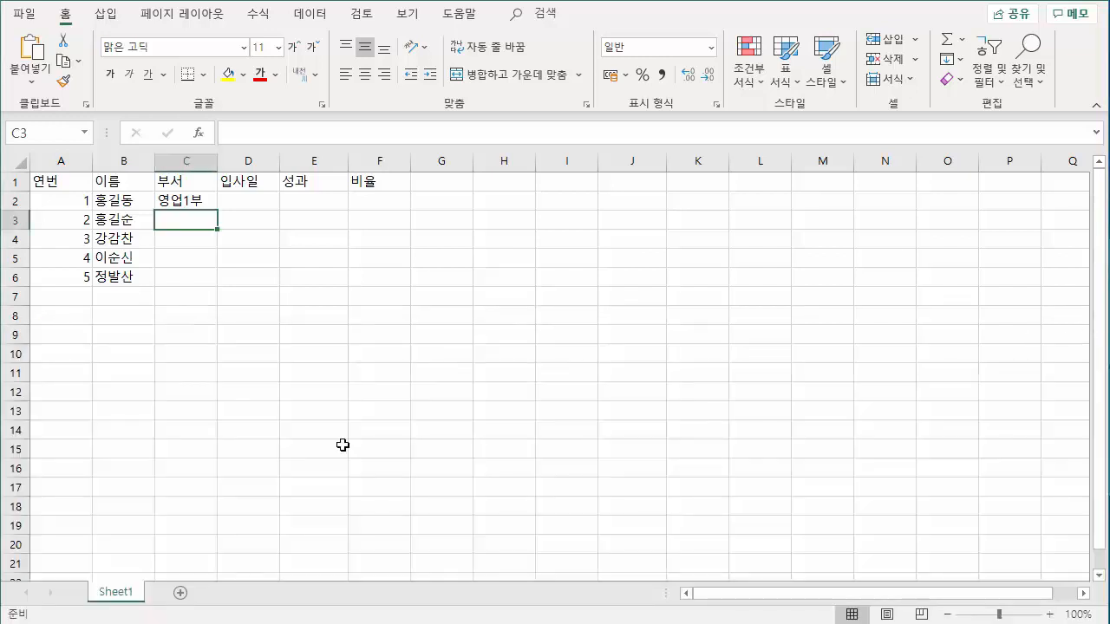
Fill the department series from C2 down to C4 as 영업1부 to 영업3부, and enter 총무부 in C5 and 홍보부 in C6.
left_click(192, 201)
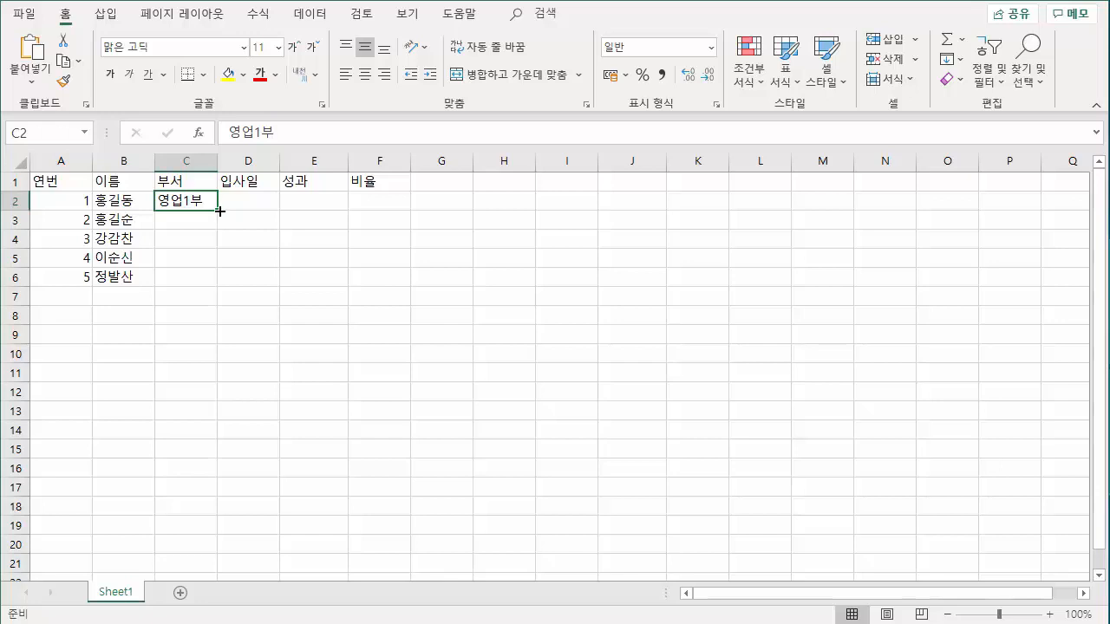
left_click_drag(220, 211, 221, 251)
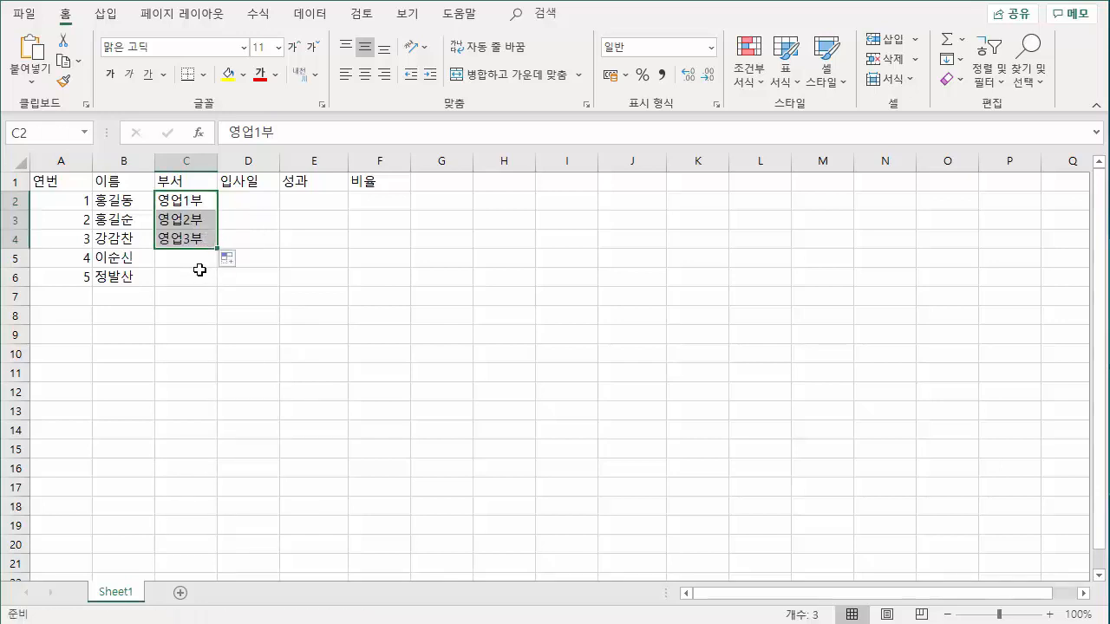
left_click(182, 259)
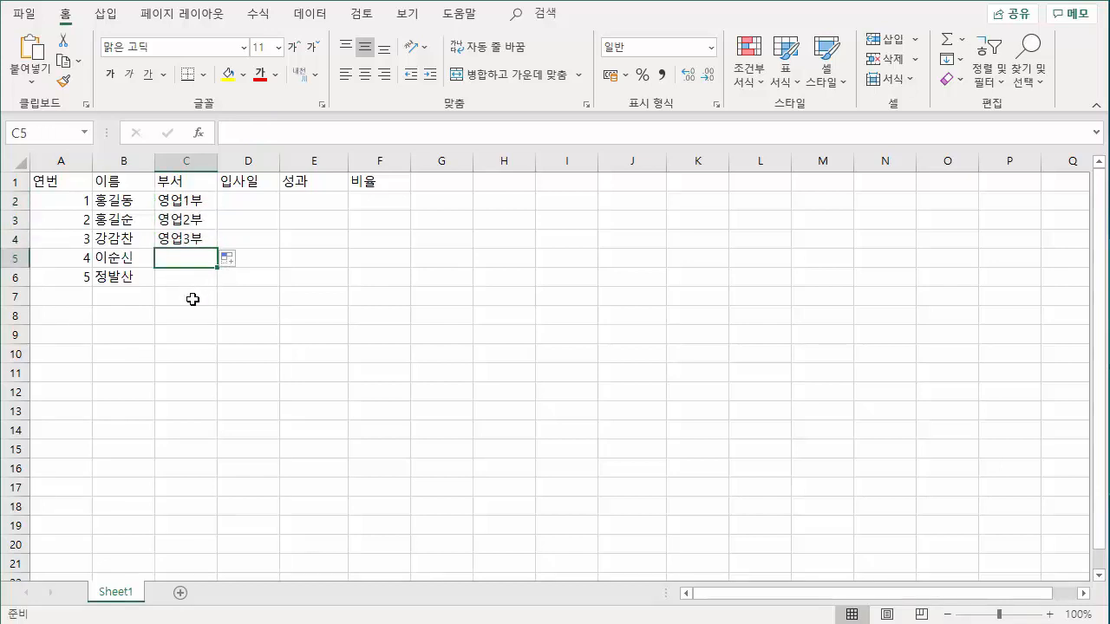
type("총무부")
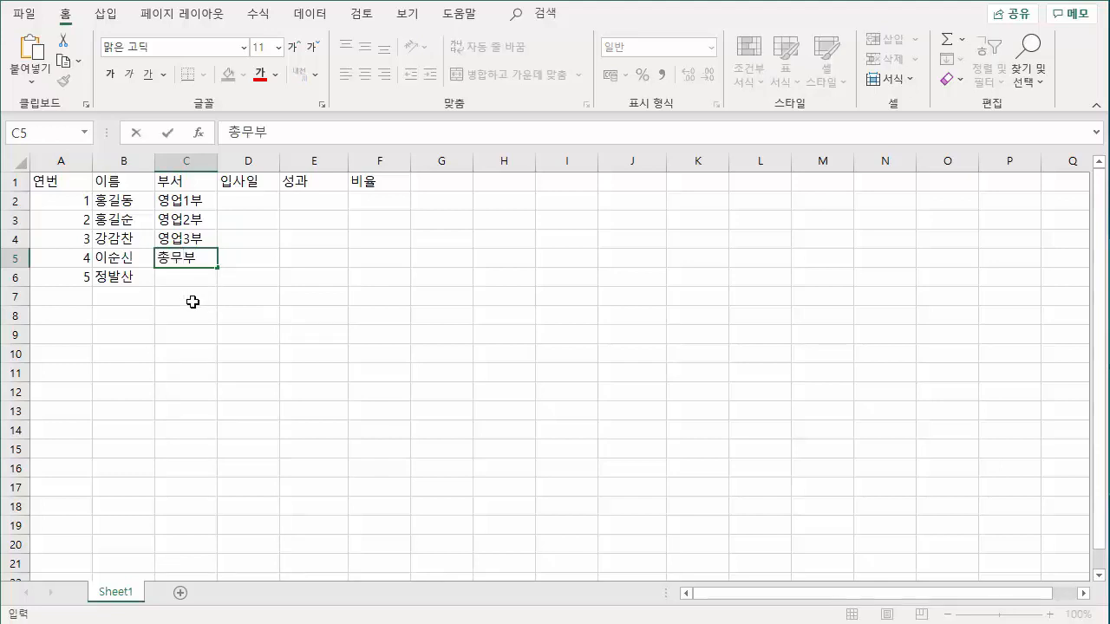
key("Return")
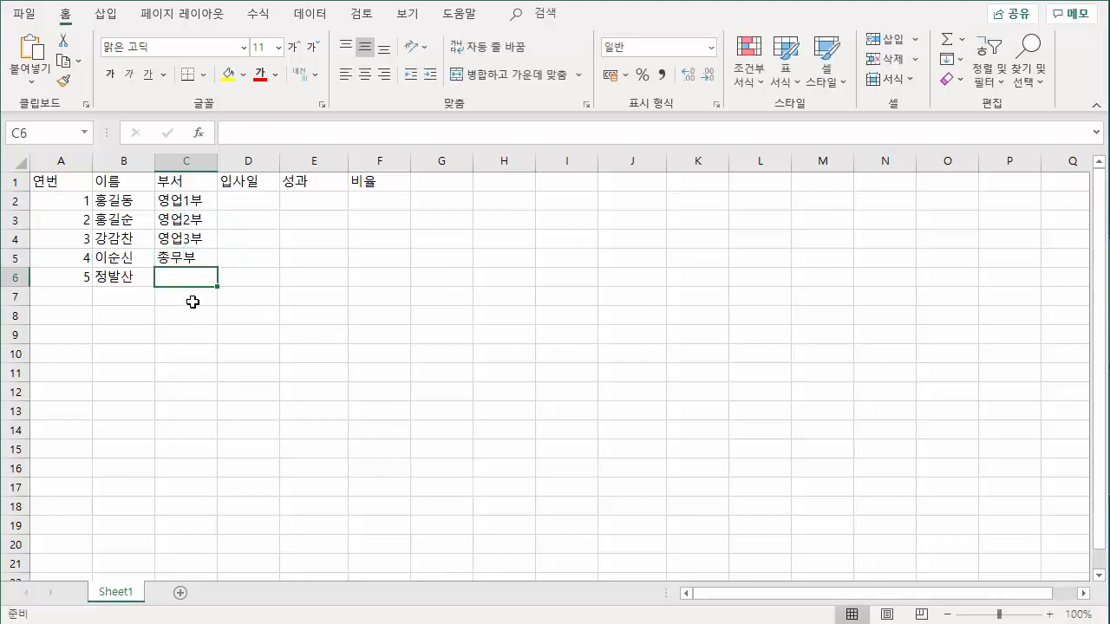
type("홍보부")
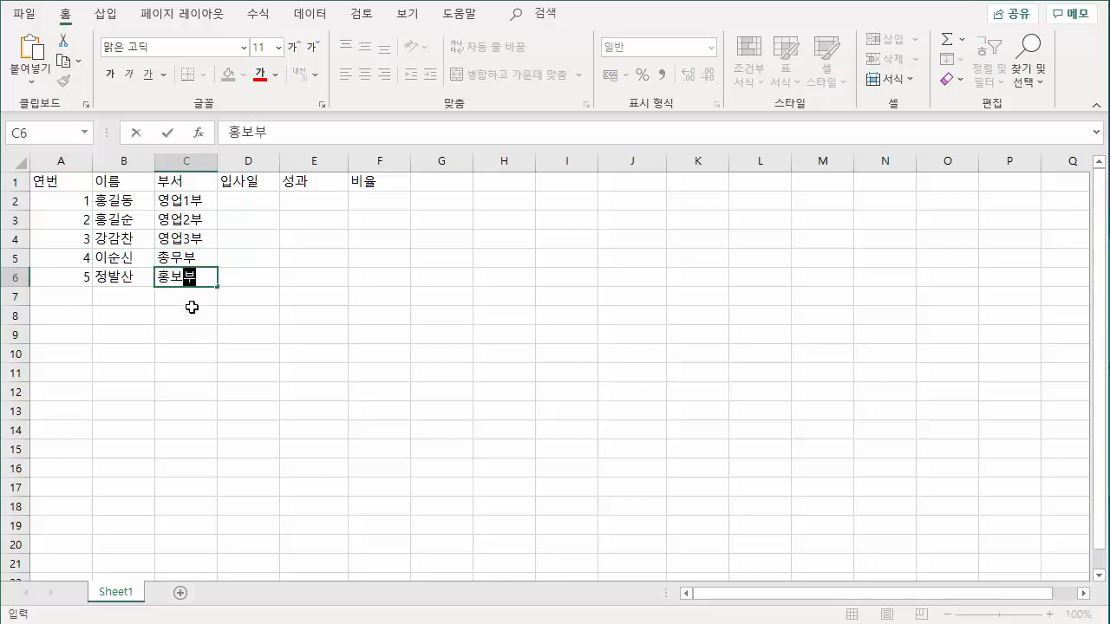
key("Return")
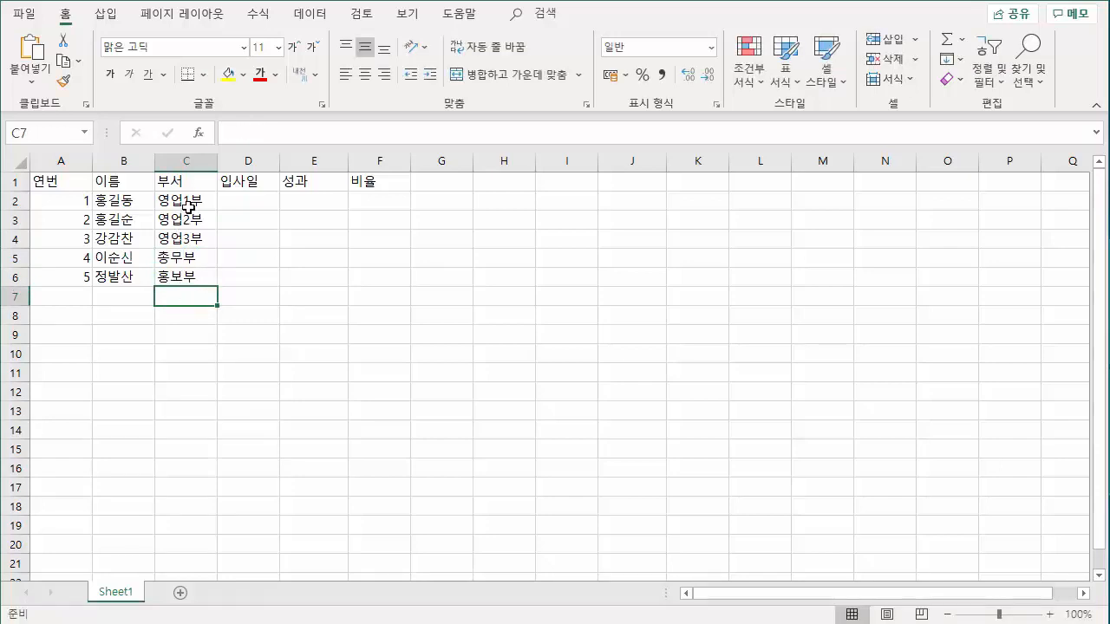
left_click_drag(189, 208, 193, 245)
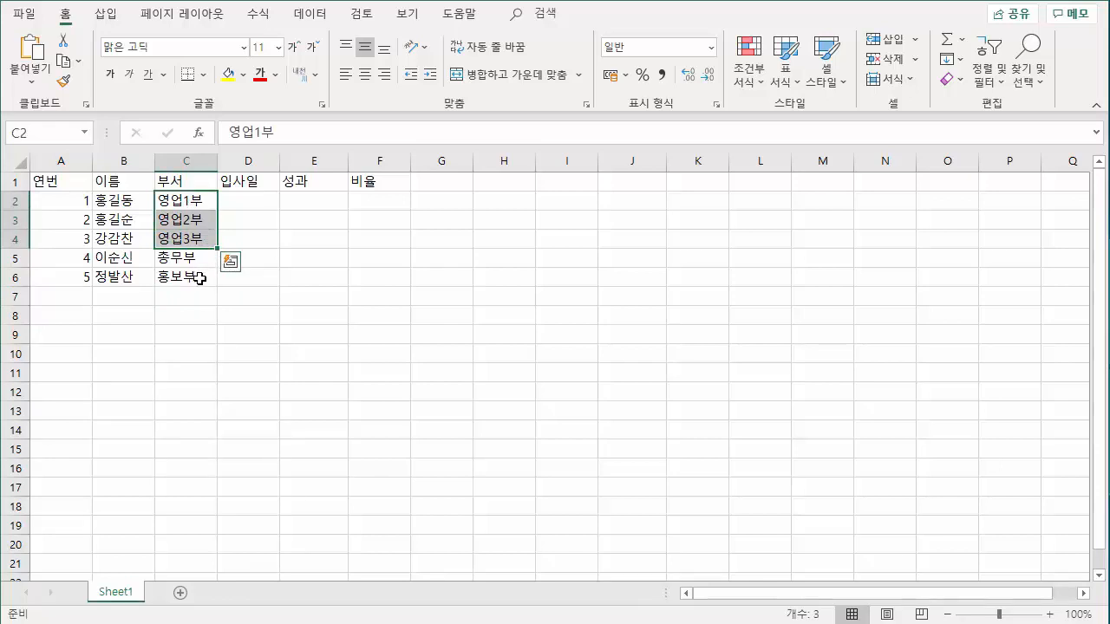
left_click(286, 271)
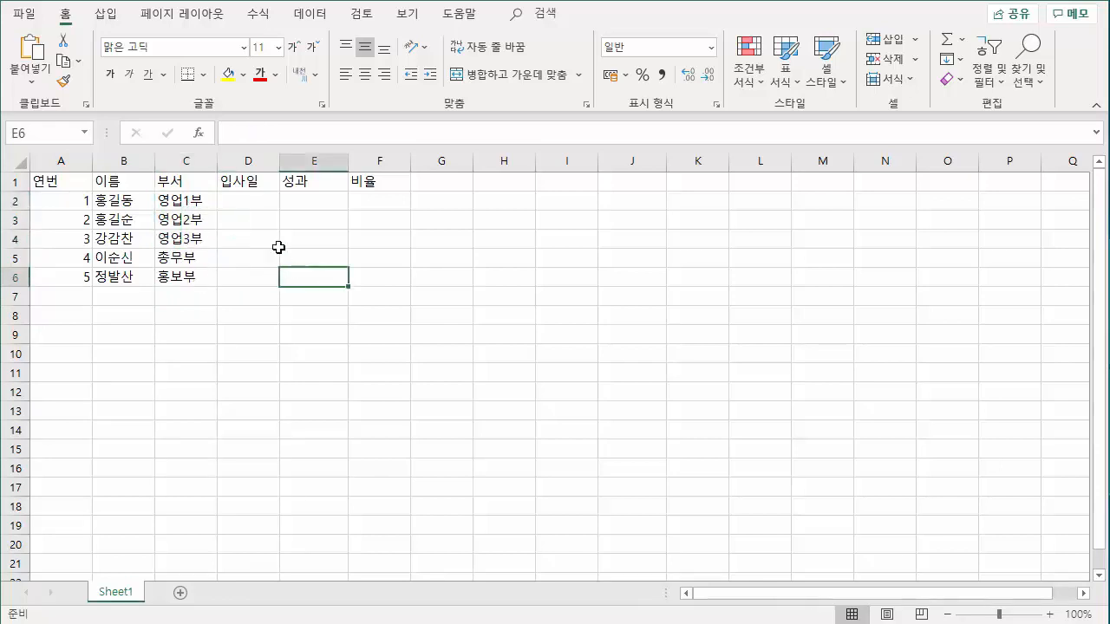
left_click(262, 217)
left_click(247, 202)
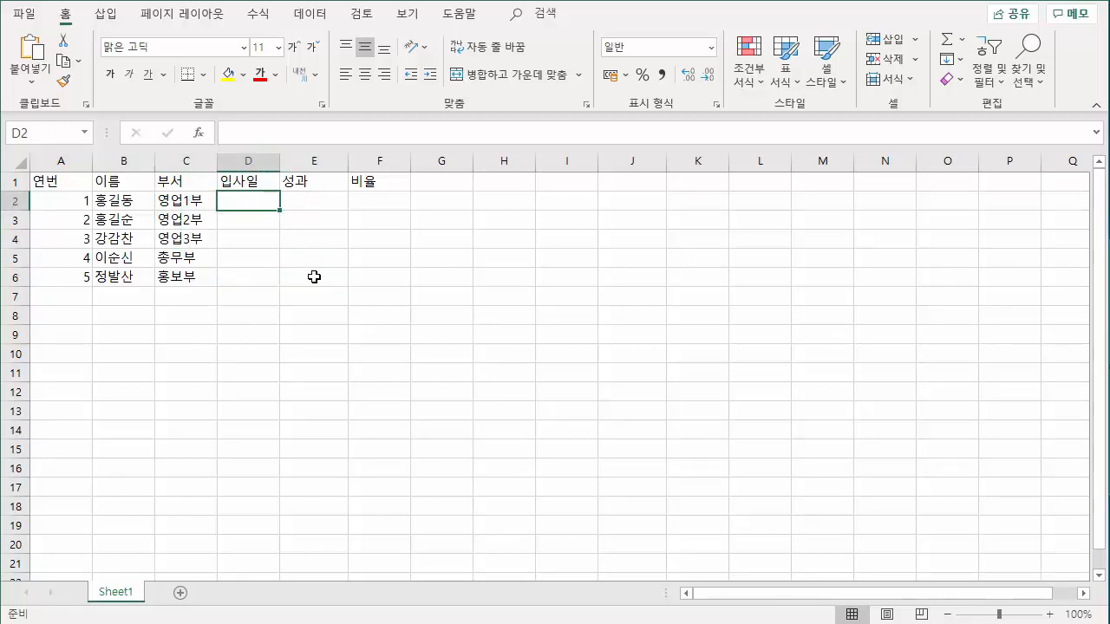
left_click_drag(311, 198, 317, 278)
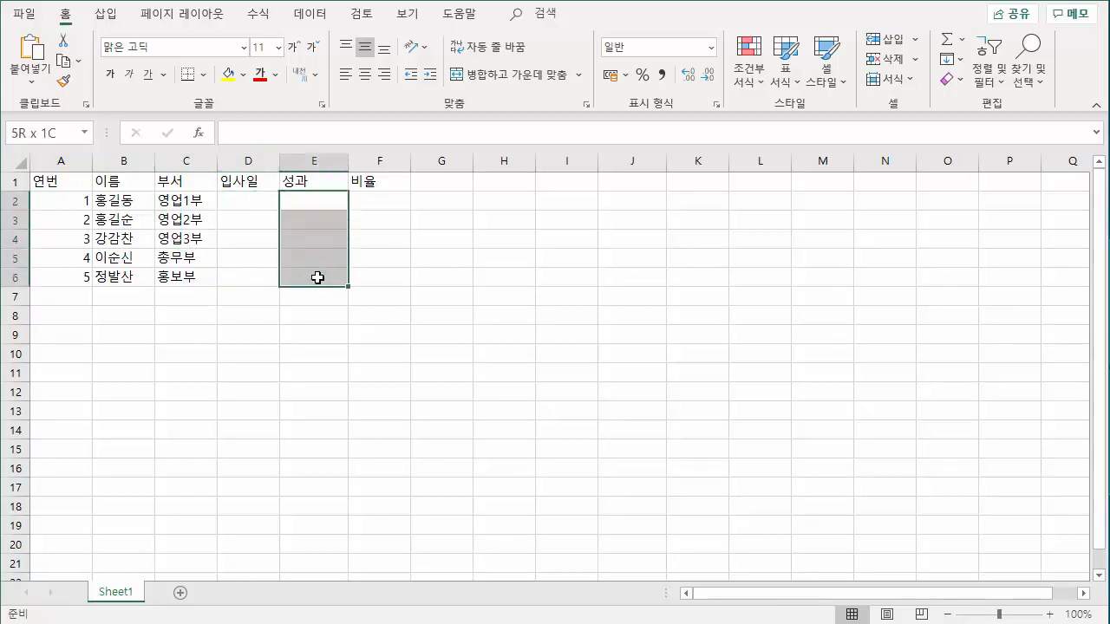
left_click(307, 339)
left_click(297, 202)
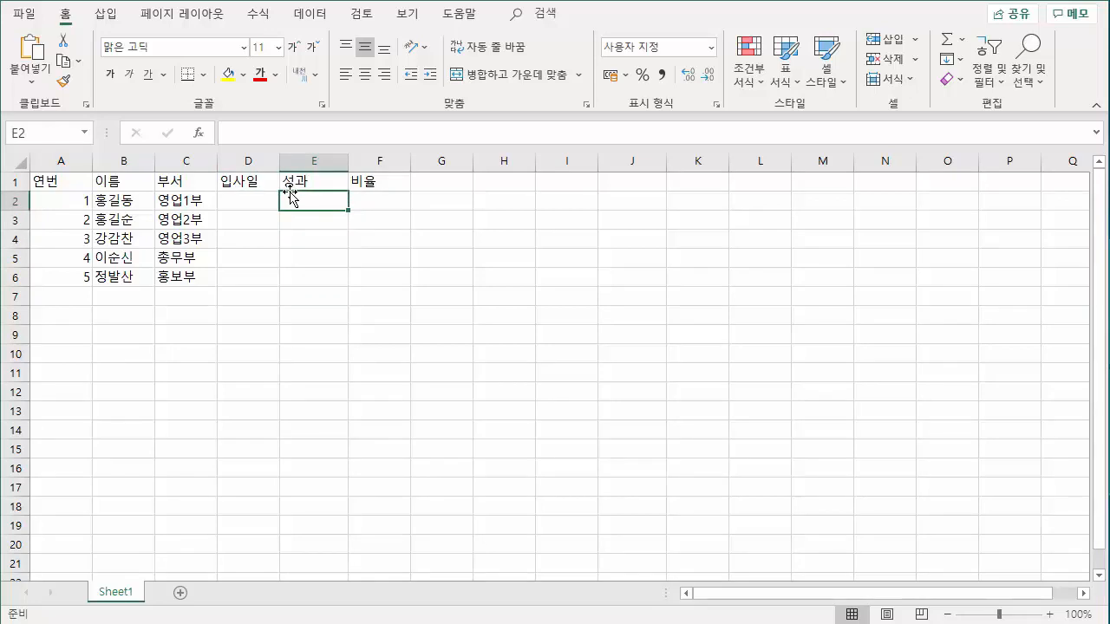
Enter the 성과 values 12345, 78945, 456789, 12345 and 789465 in cells E2 to E6.
type("12345")
key("Return")
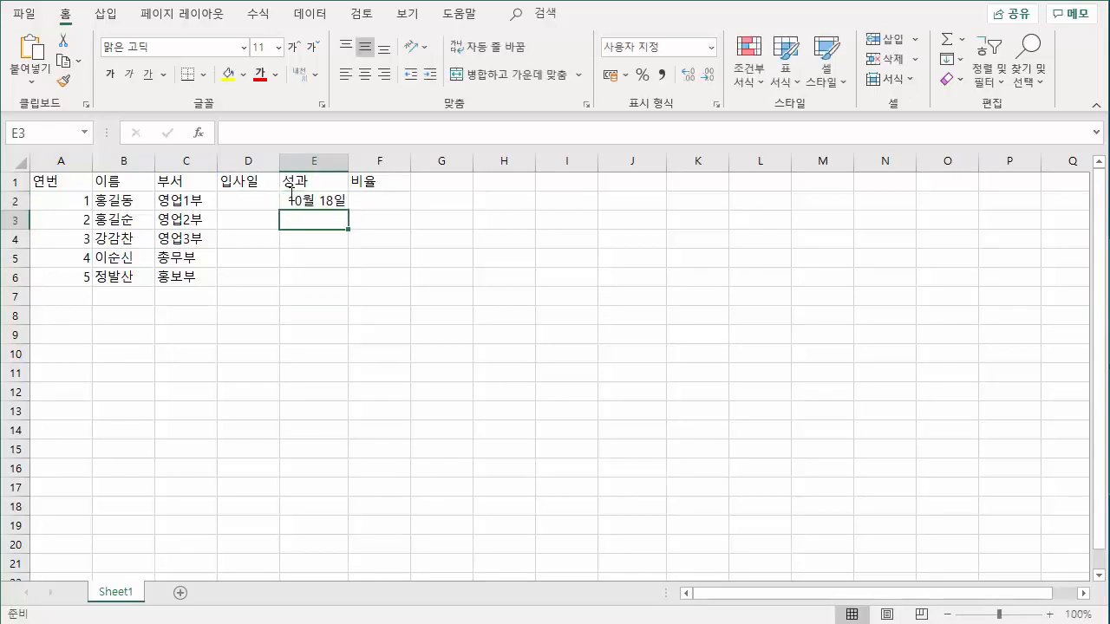
type("78945")
key("Return")
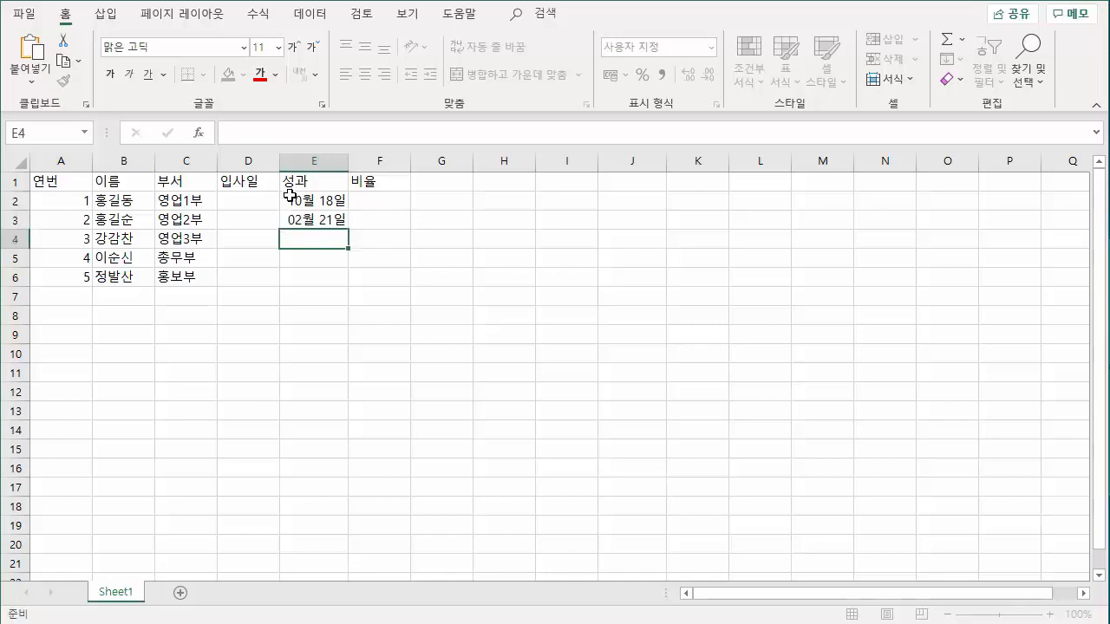
type("456789")
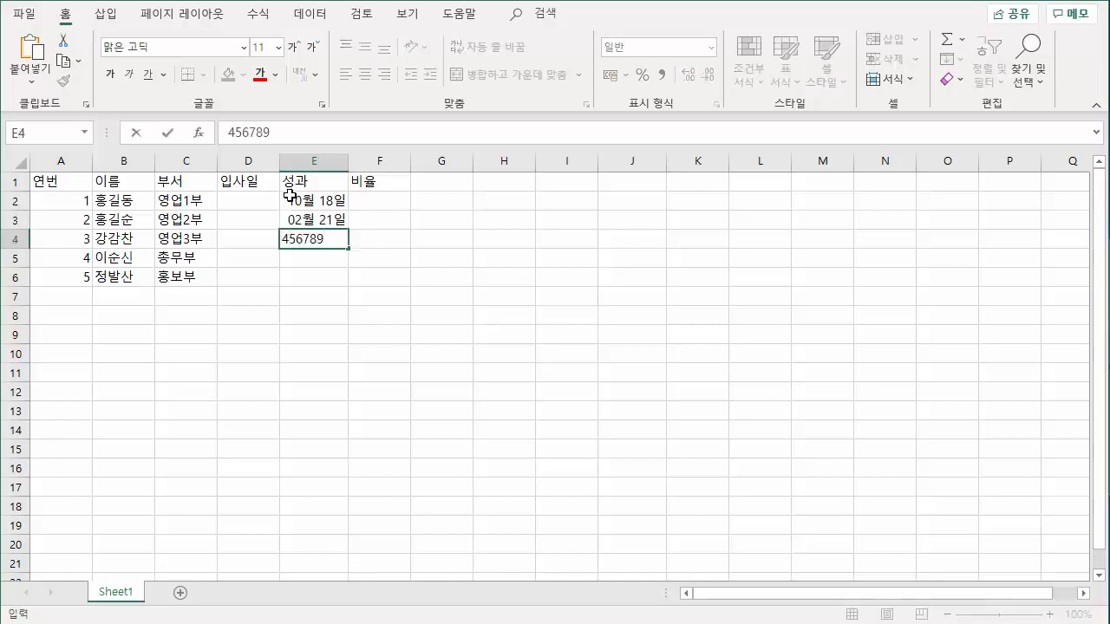
key("Return")
type("12345")
key("Return")
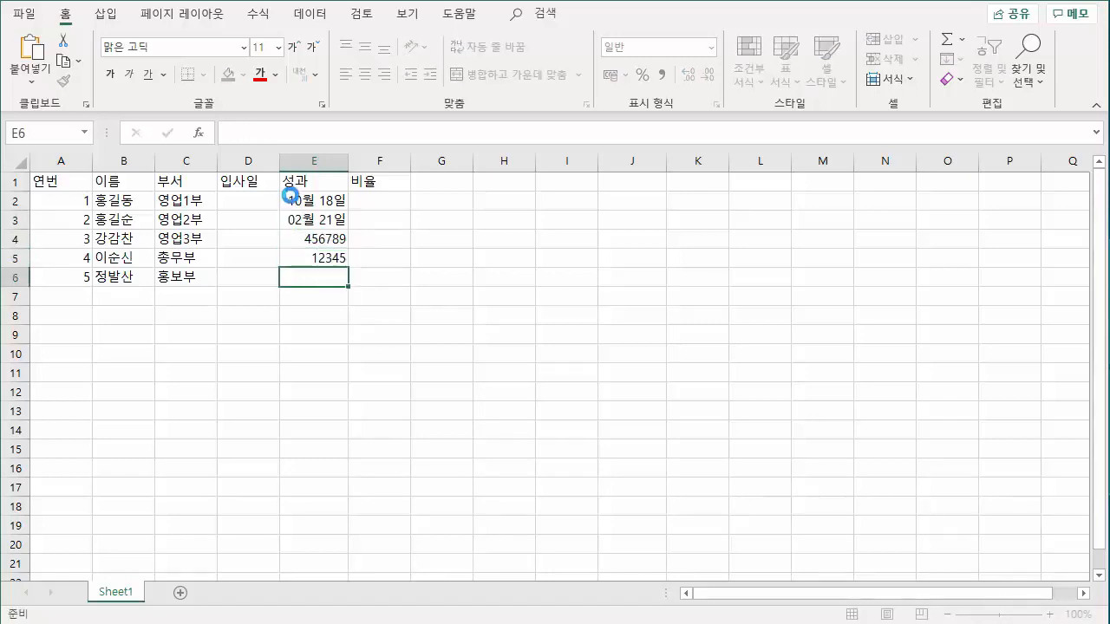
type("789465")
key("Return")
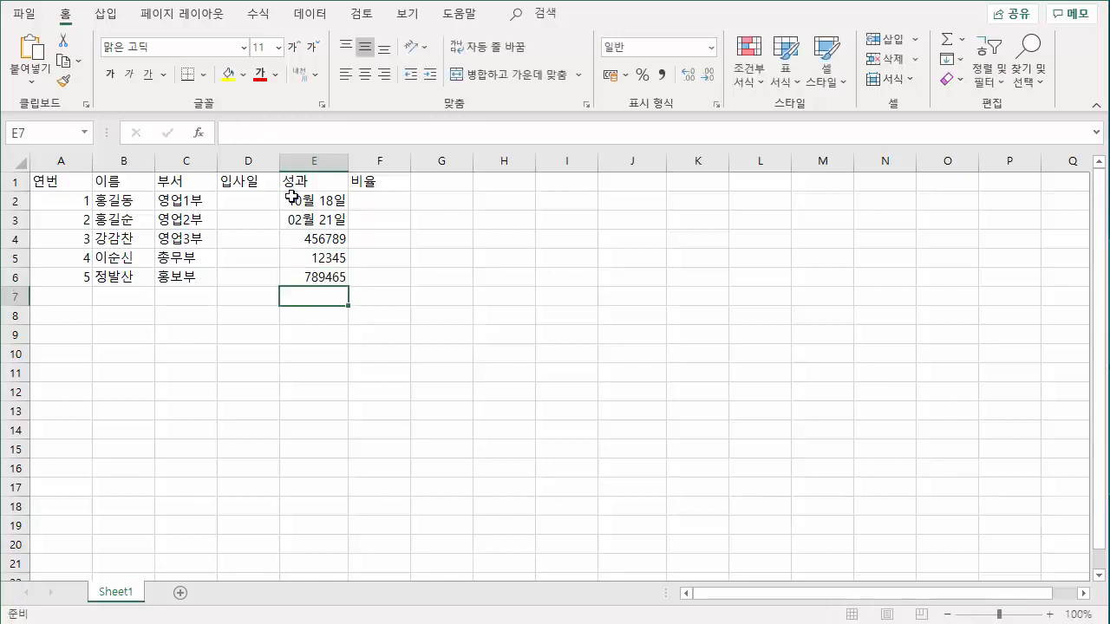
Apply the comma number style to the 성과 values in cells E2 to E6.
left_click_drag(292, 196, 296, 220)
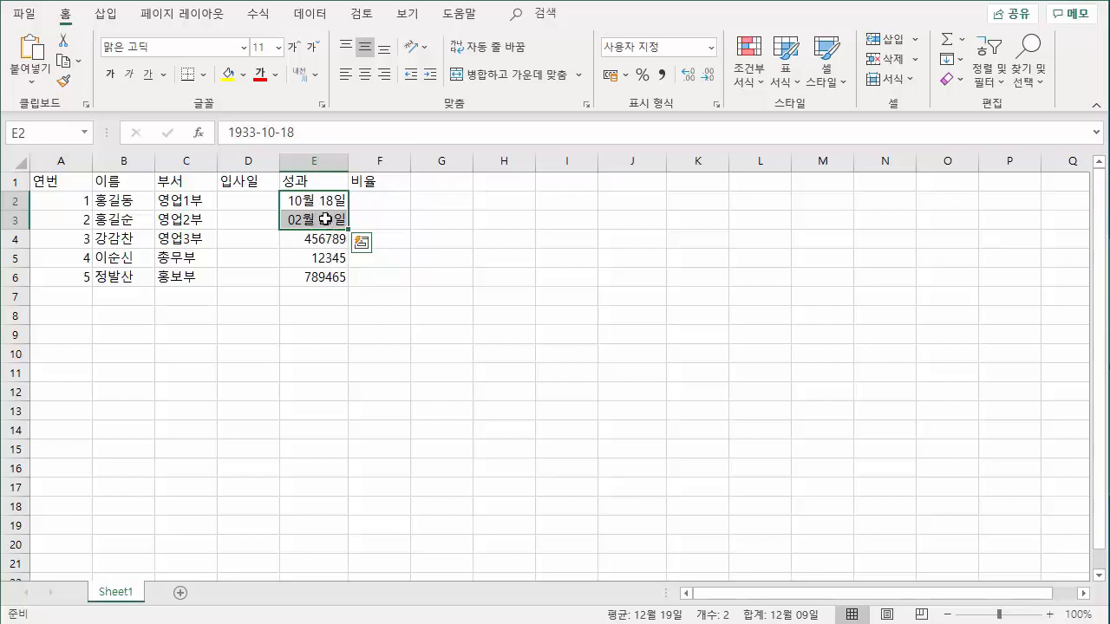
left_click_drag(317, 201, 319, 276)
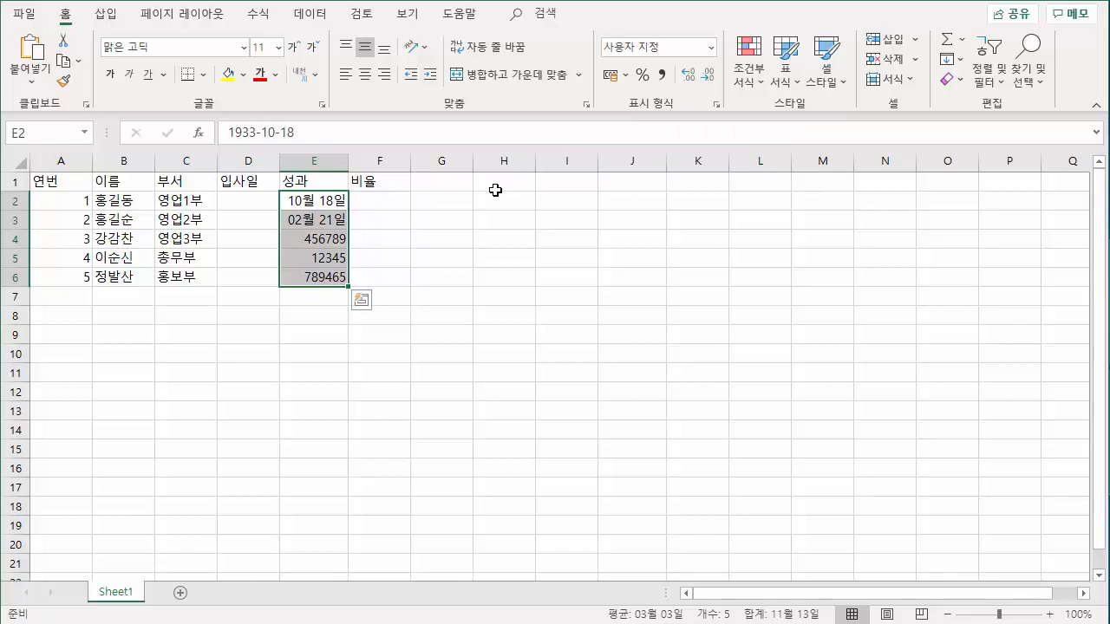
left_click(663, 74)
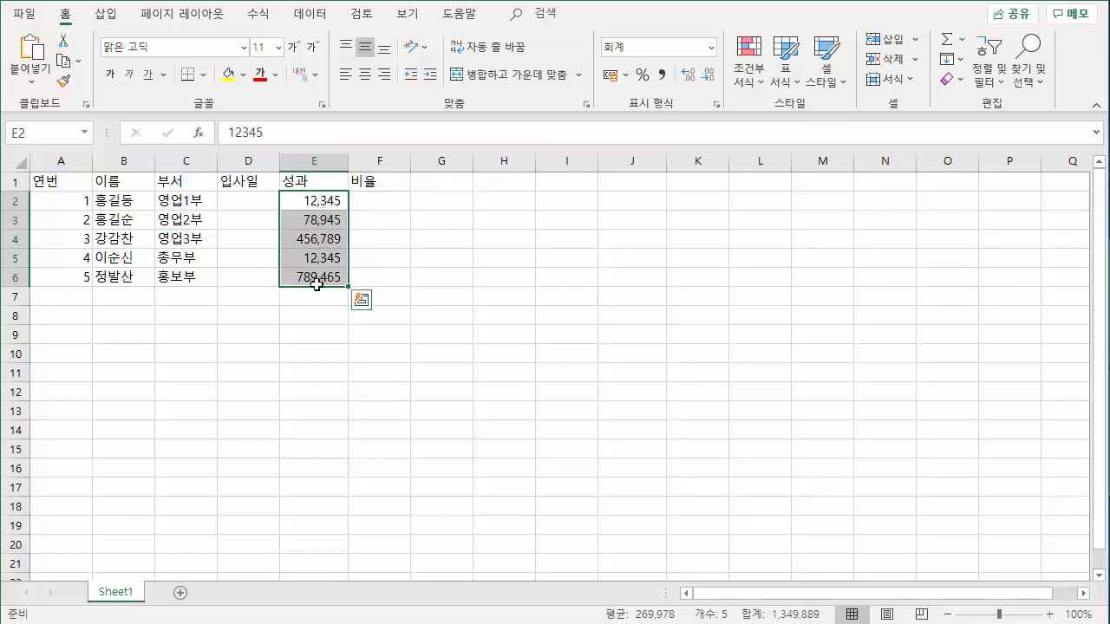
left_click(316, 206)
left_click_drag(316, 206, 325, 274)
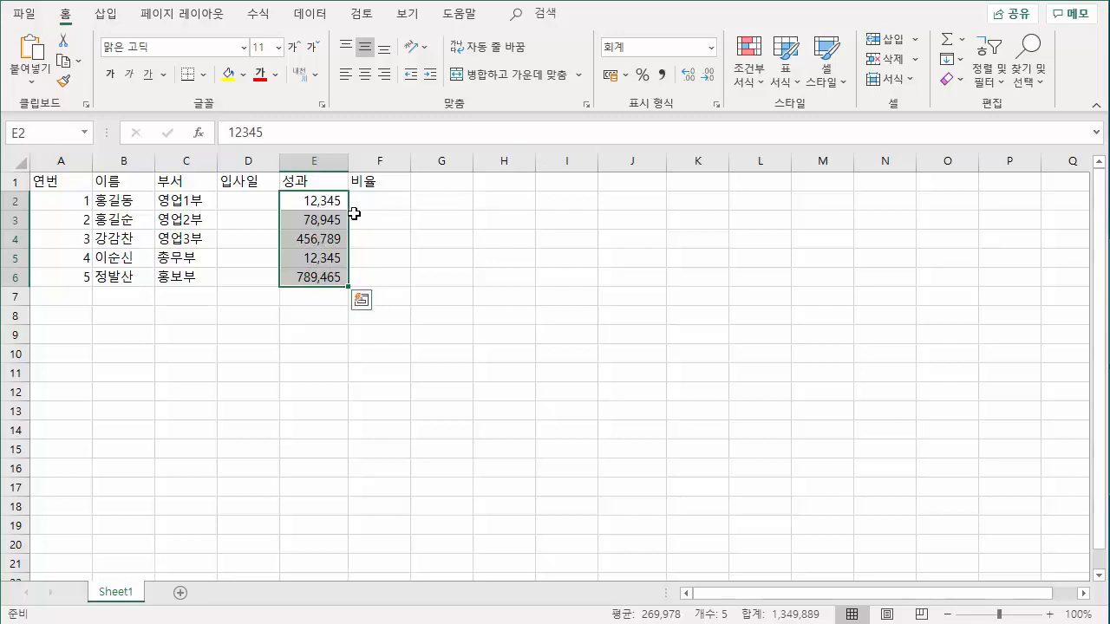
Try entering 5+1 as the first hire date in cell D2, and replace it with 5.
left_click_drag(242, 206, 255, 199)
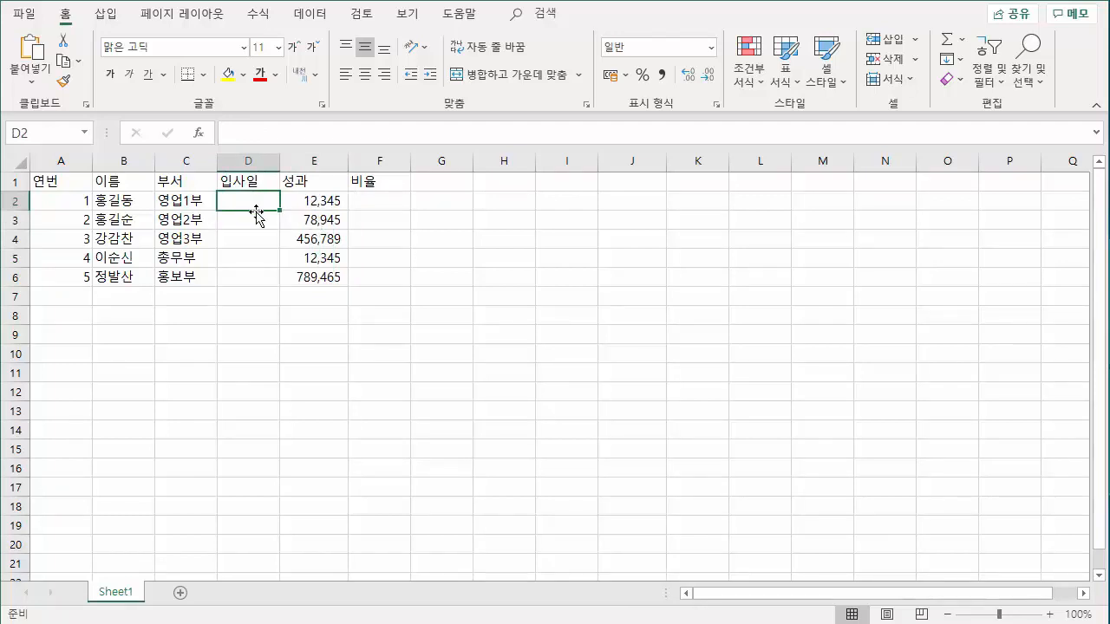
key("F2")
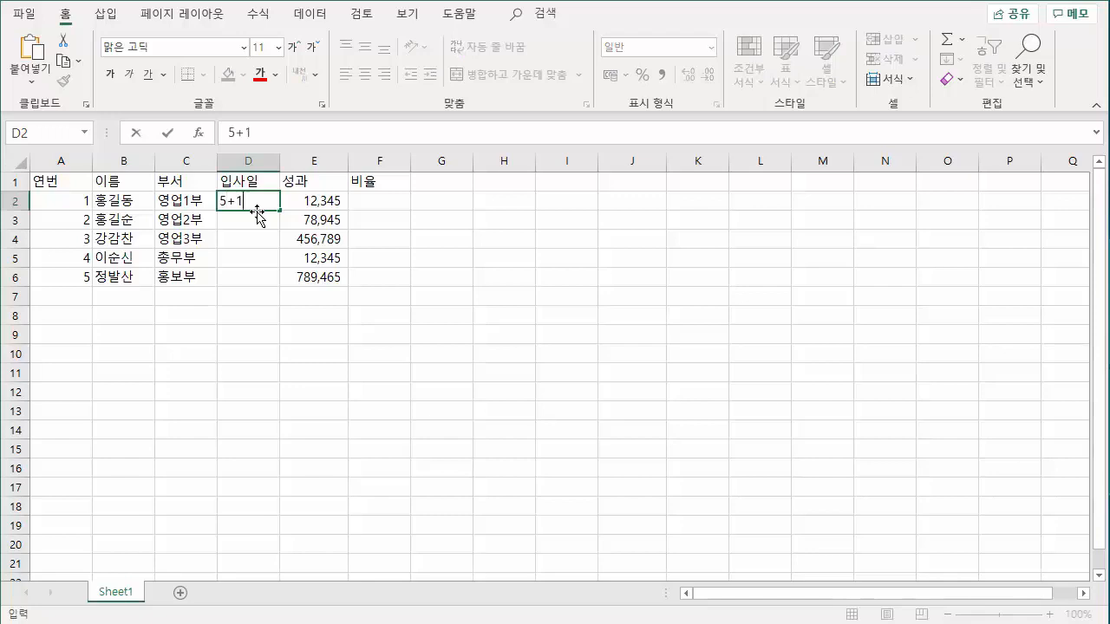
key("Return")
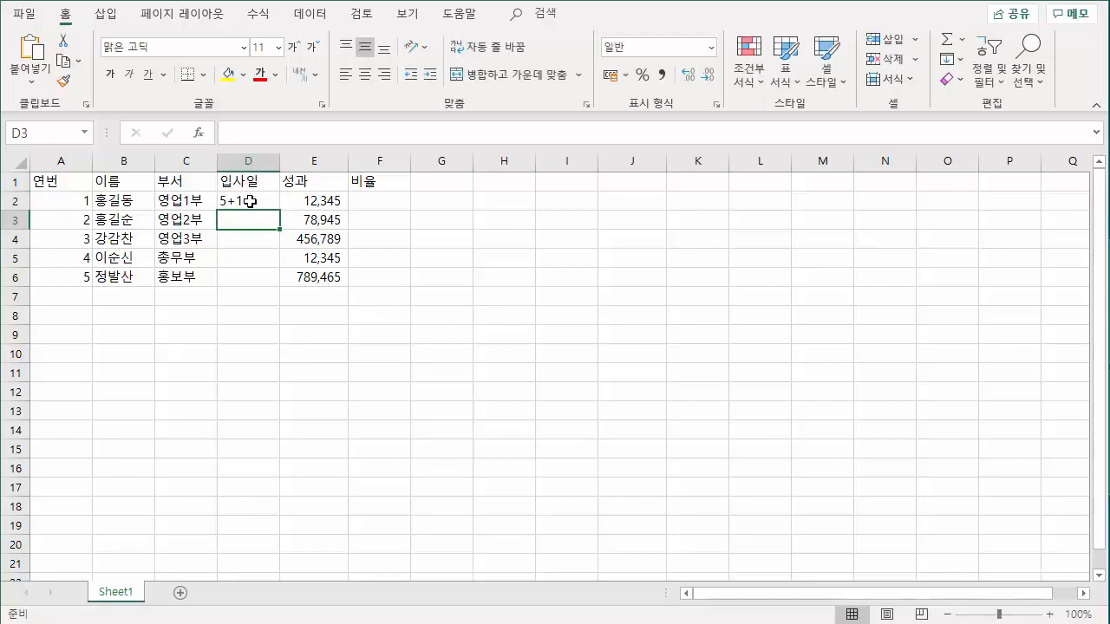
left_click(249, 201)
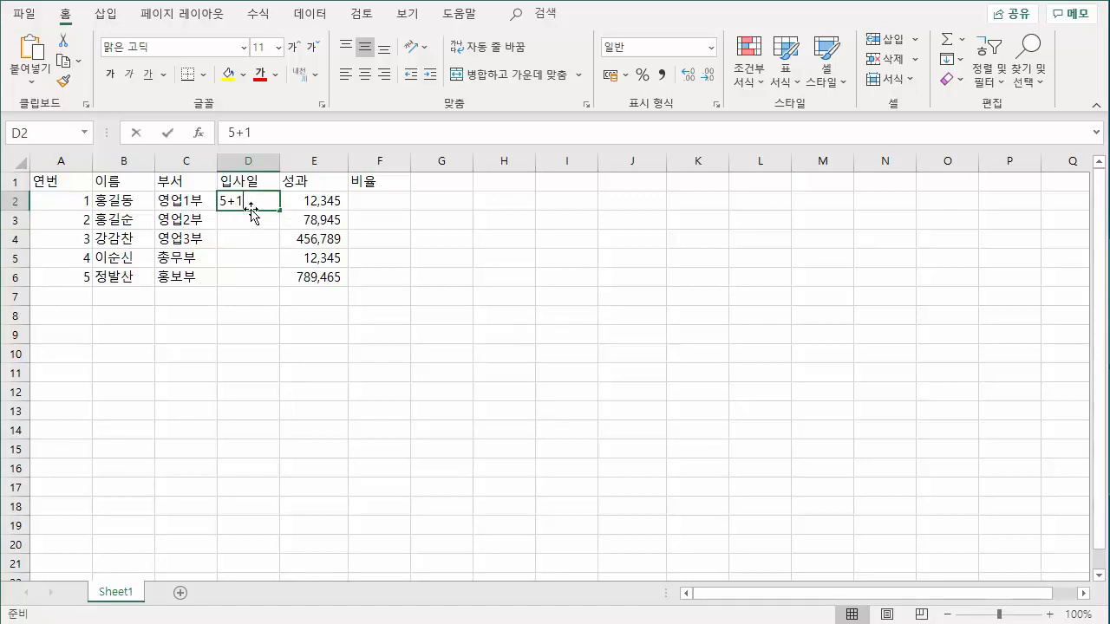
type("5")
left_click(257, 220)
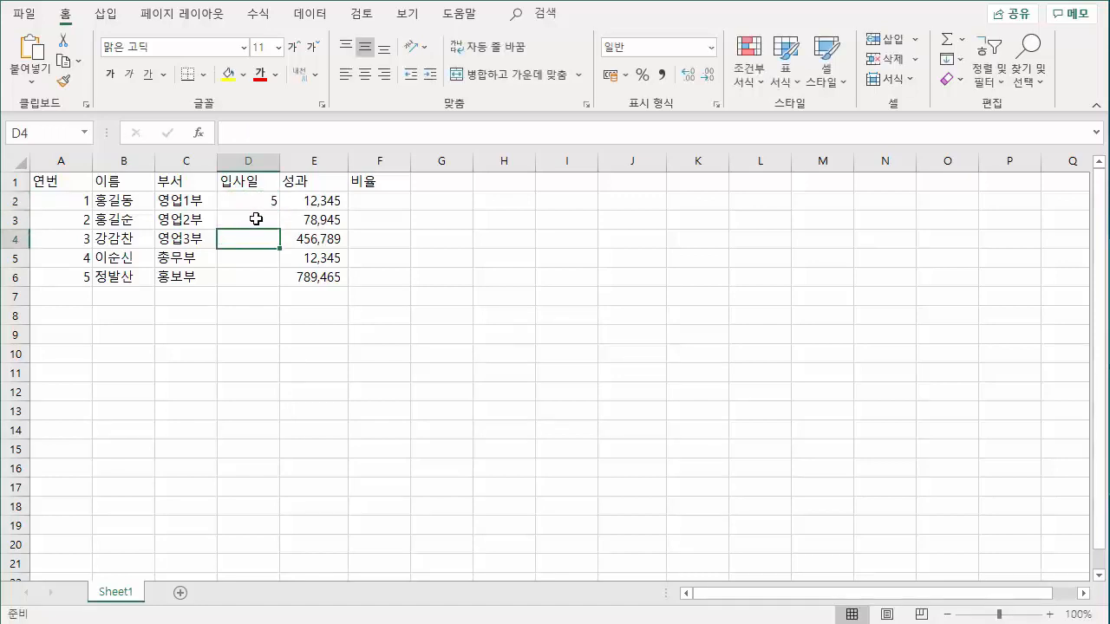
Enter the first employee's hire date as 5-1 in cell D2 and check the stored date.
left_click(257, 201)
type("5")
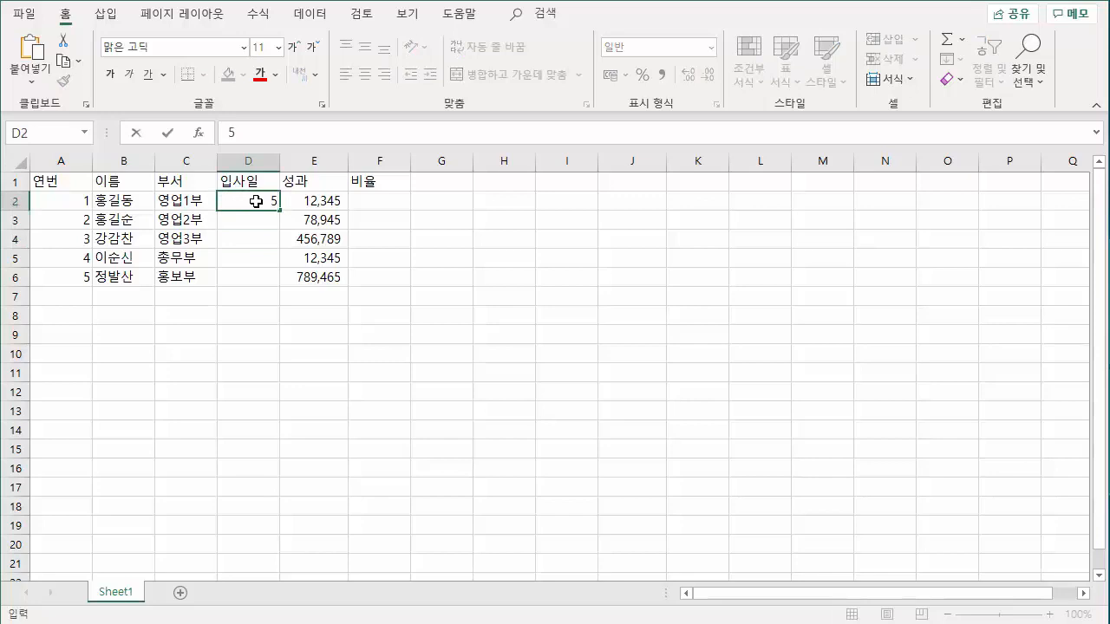
type("-1")
key("Return")
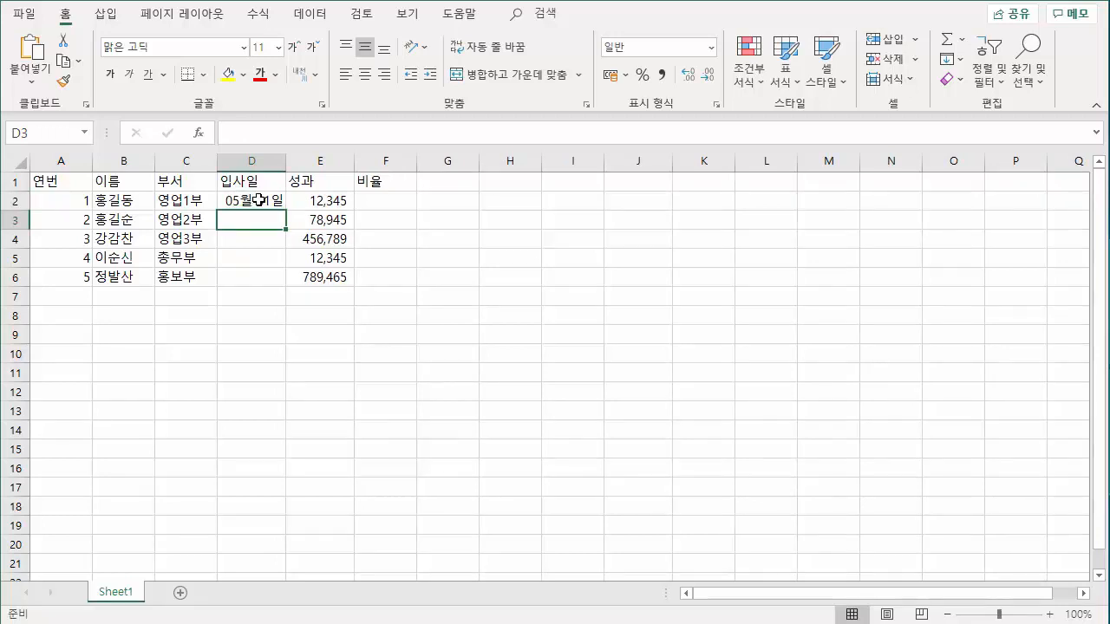
left_click(257, 202)
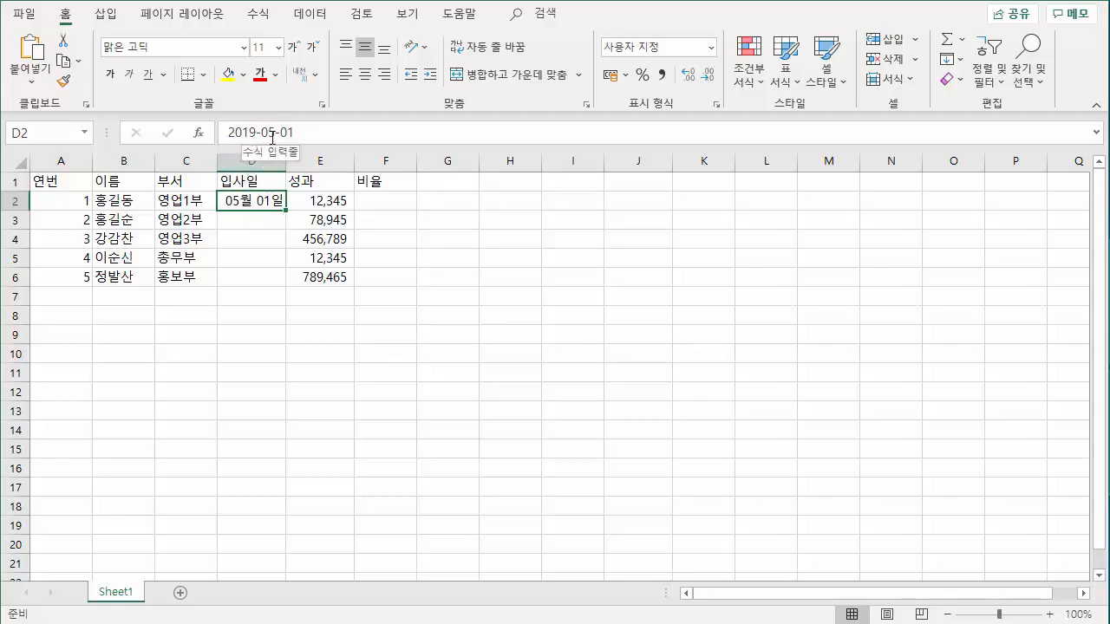
Try entering 5*1 as the second employee's hire date in cell D3.
left_click(258, 220)
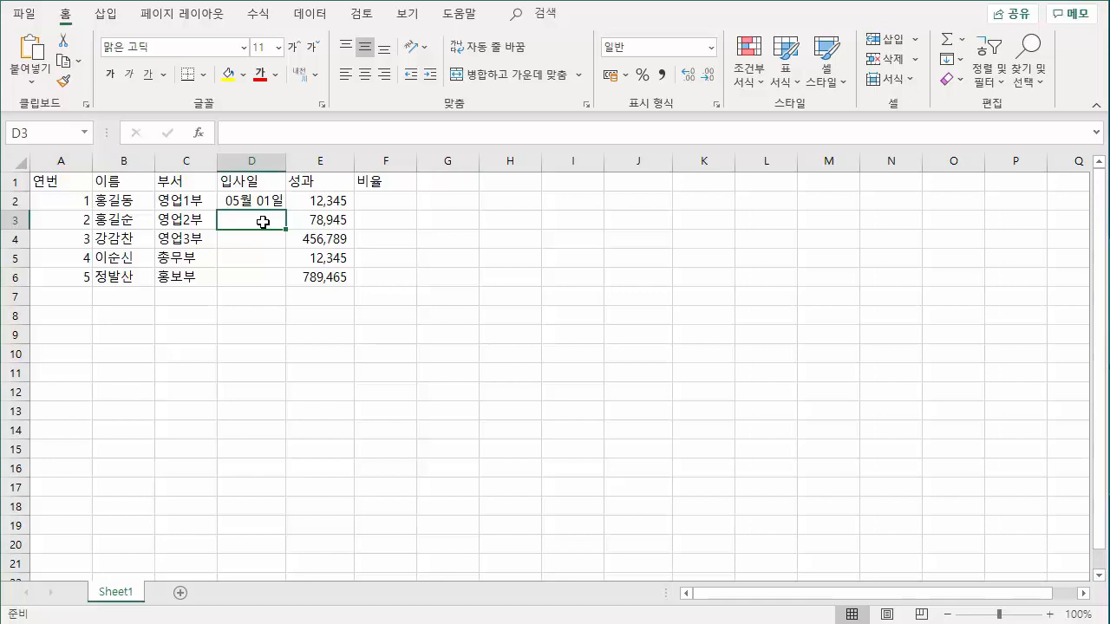
type("5")
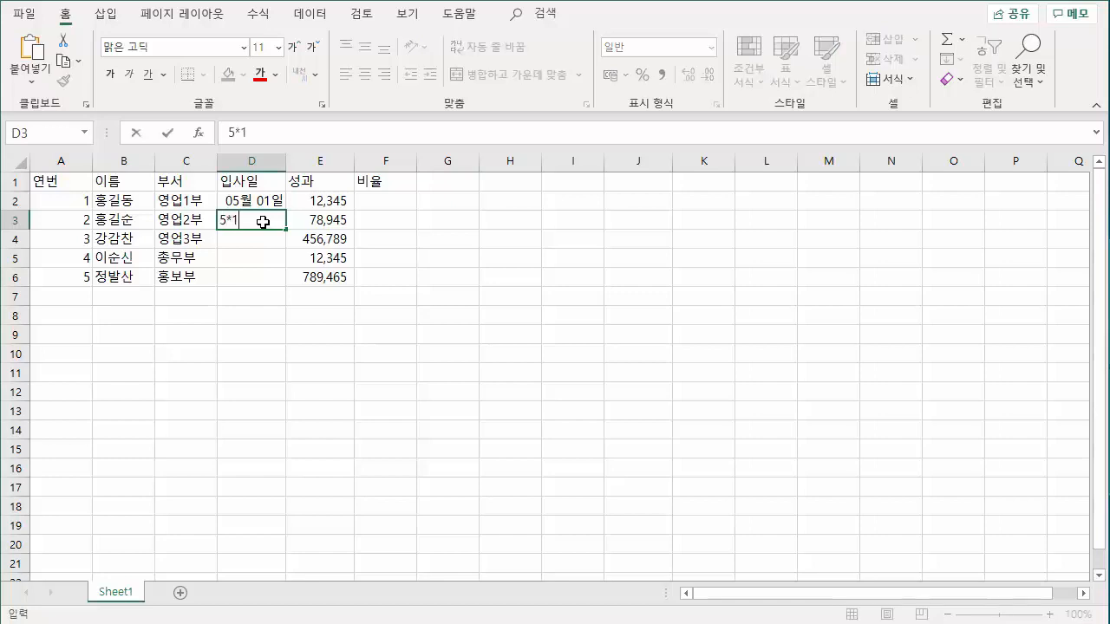
type("*1")
key("Return")
Replace the content of cell D3 with the hire date 5/1 and check the stored date.
left_click(263, 222)
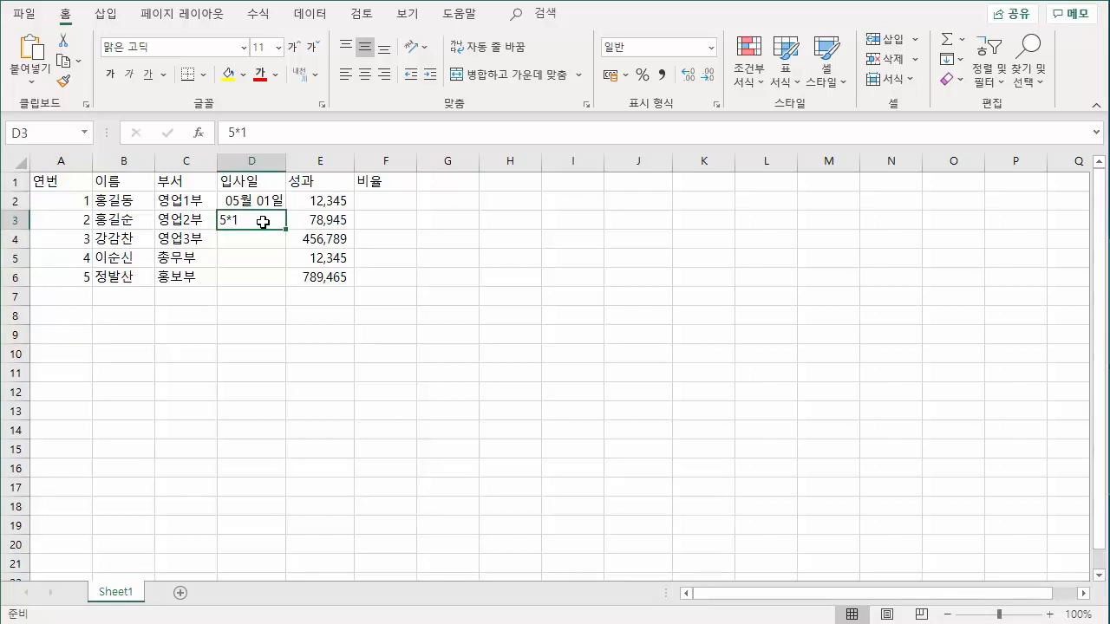
type("5")
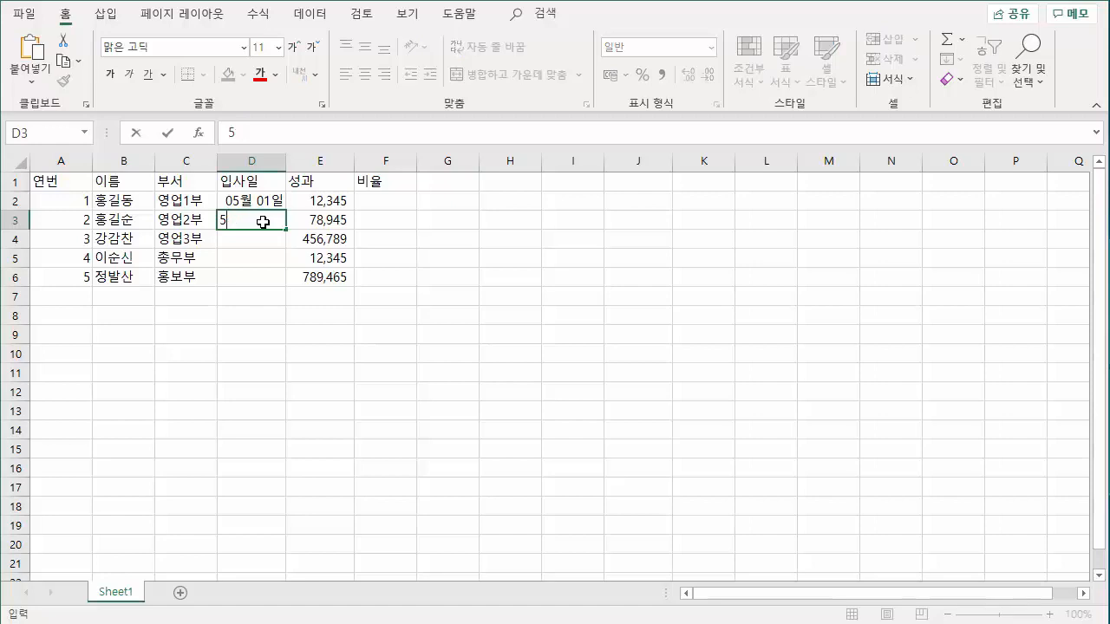
type("/1")
key("Return")
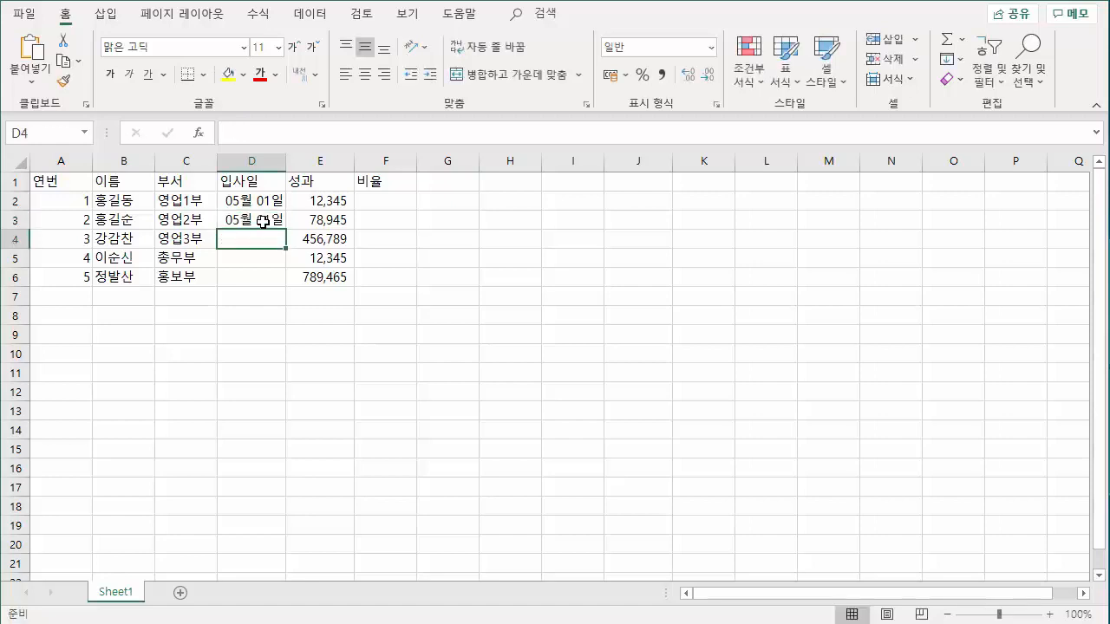
left_click(262, 222)
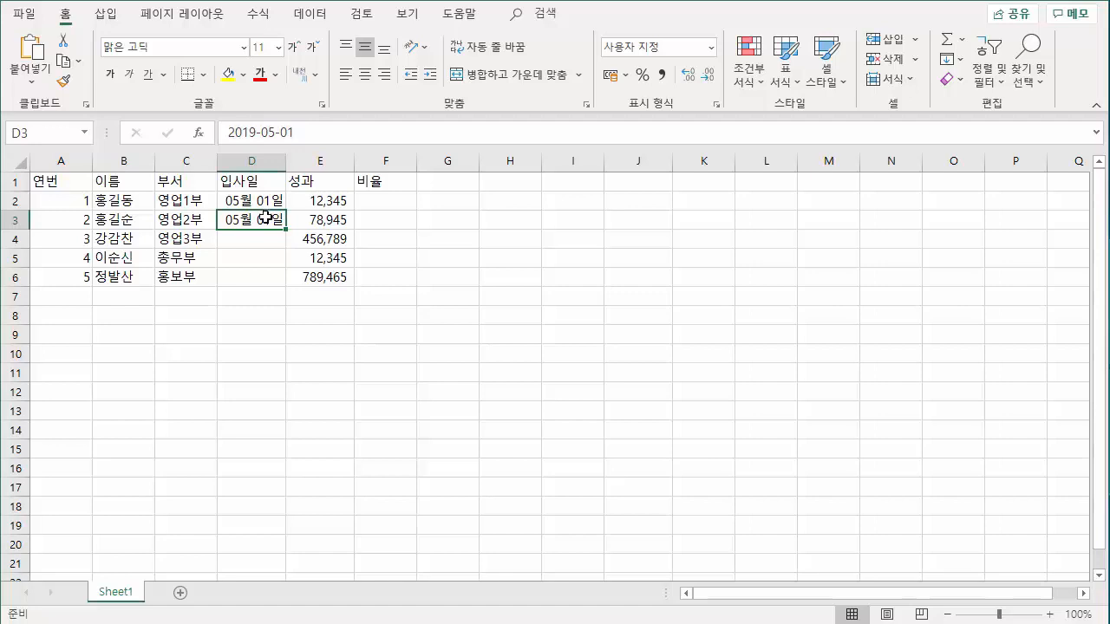
left_click_drag(258, 202, 253, 222)
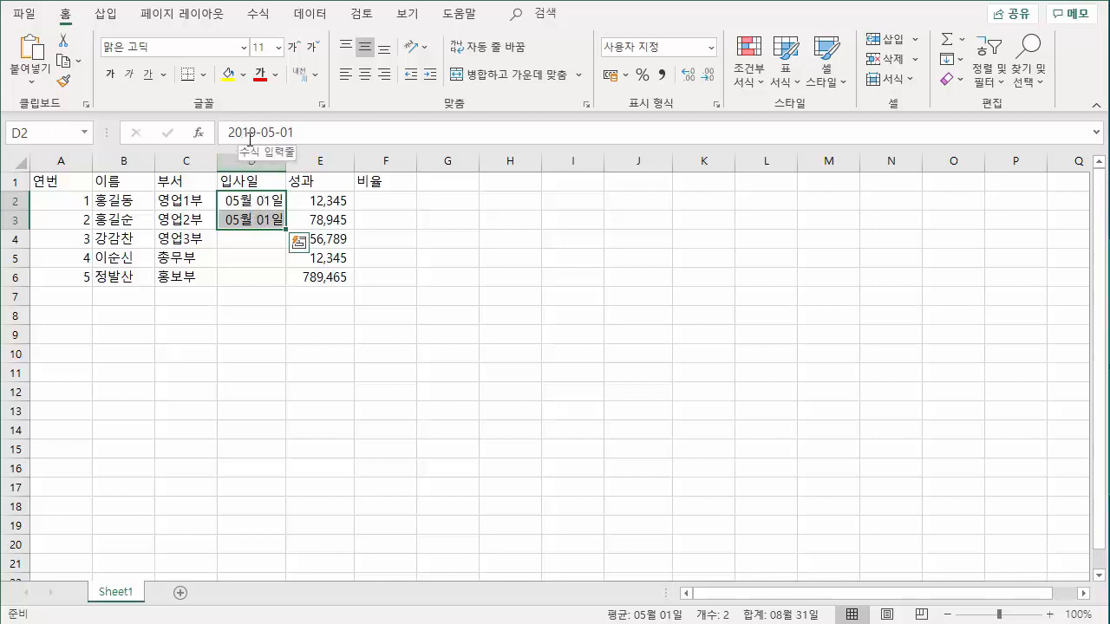
Enter the full hire date 2014-05-05 in cell D4 and compare it with the dates stored above it.
left_click(258, 242)
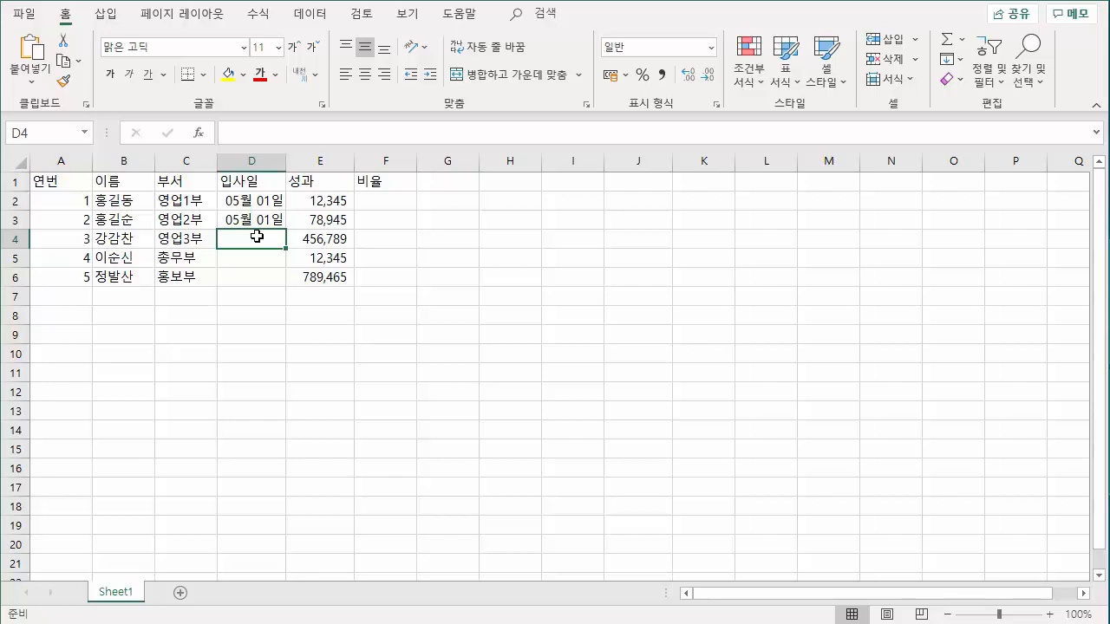
type("4-5")
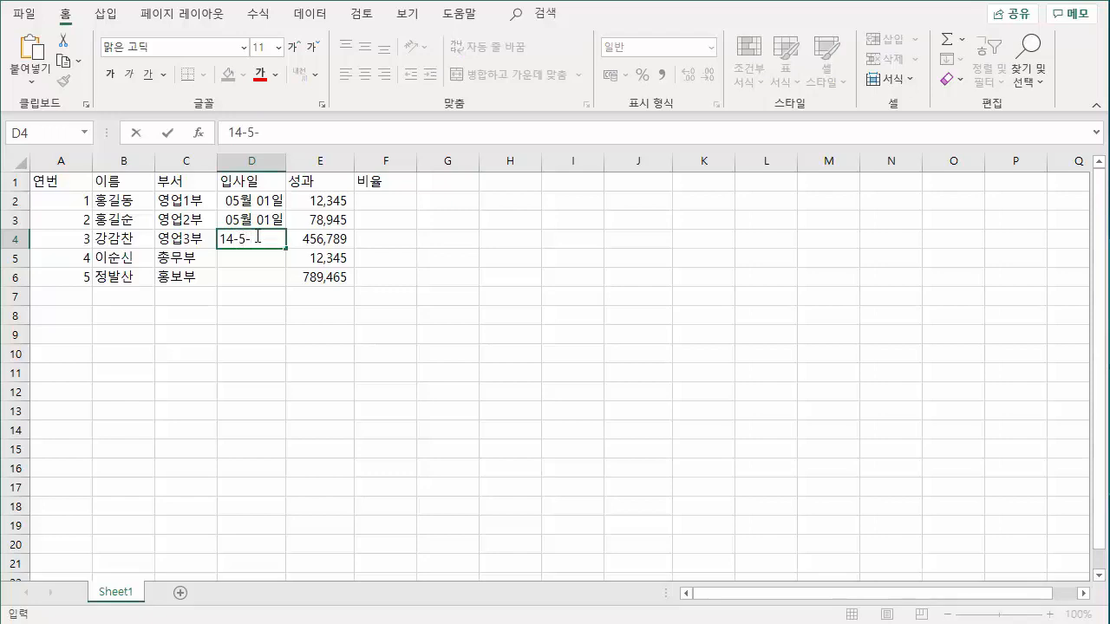
type("-05-05")
key("Return")
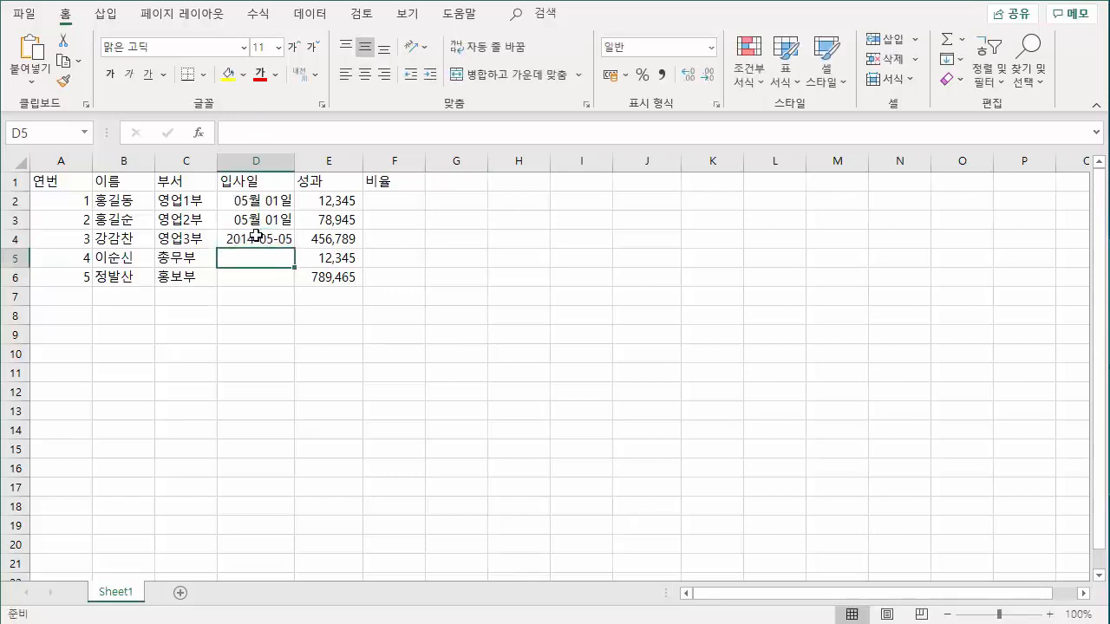
left_click(256, 235)
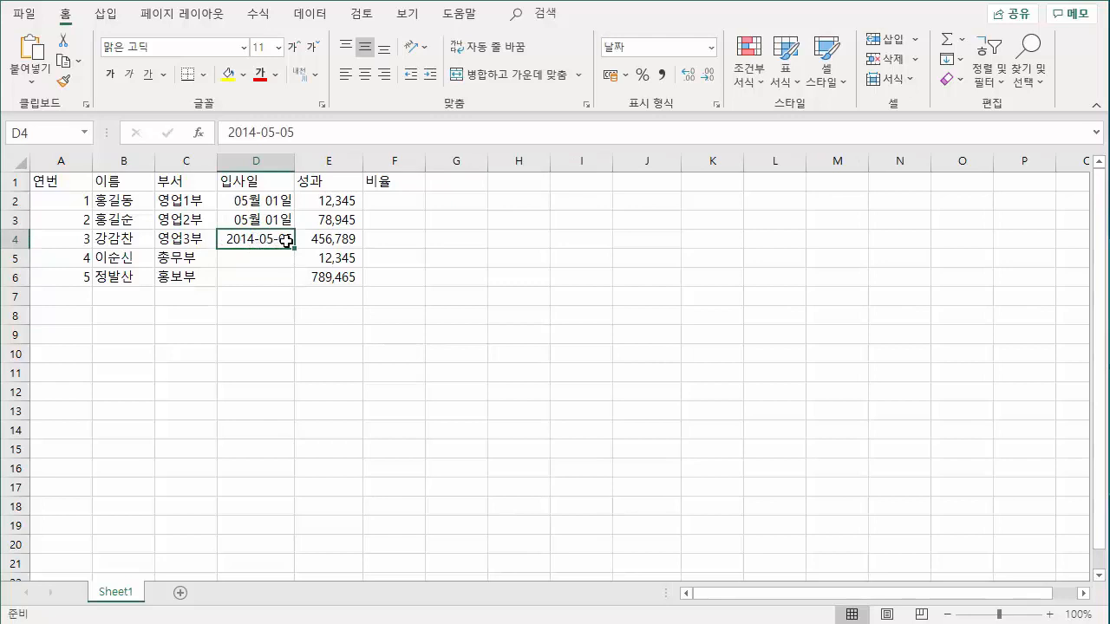
left_click_drag(263, 206, 268, 242)
left_click_drag(261, 201, 262, 232)
left_click(260, 205)
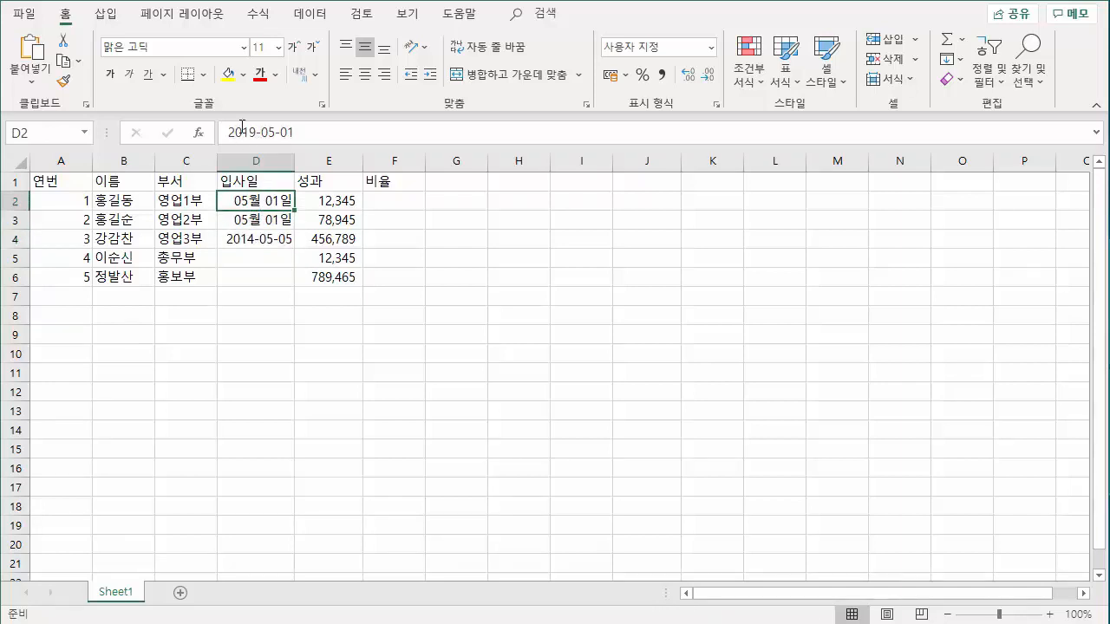
left_click(263, 235)
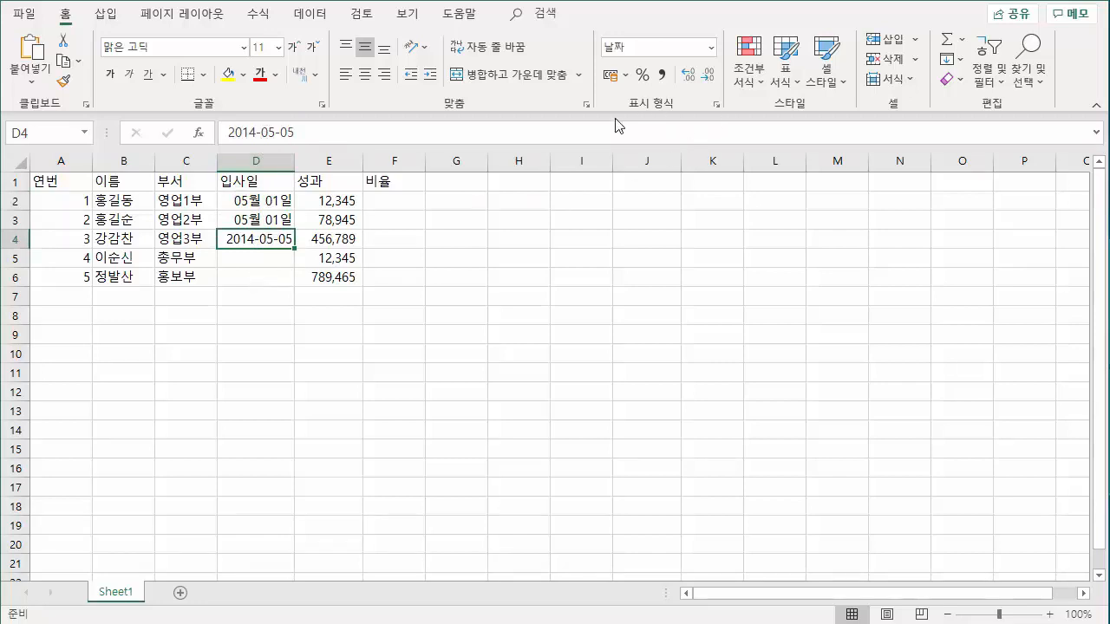
left_click(271, 255)
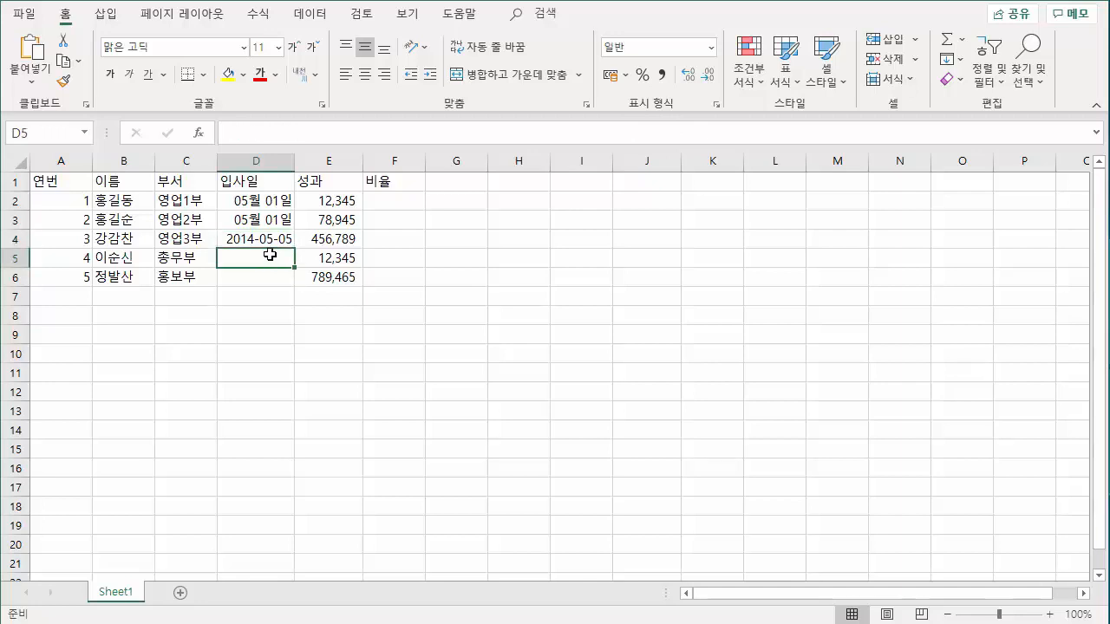
type("134-1")
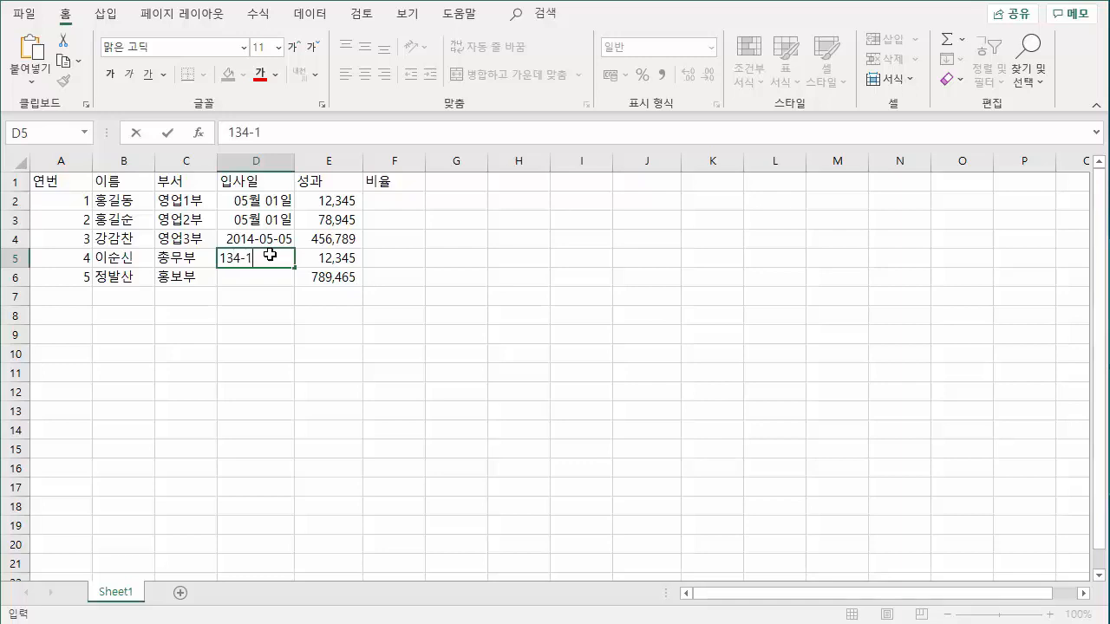
key("Return")
Enter the hire date 2013-04-01 in cell D5, replacing its existing content.
left_click(270, 255)
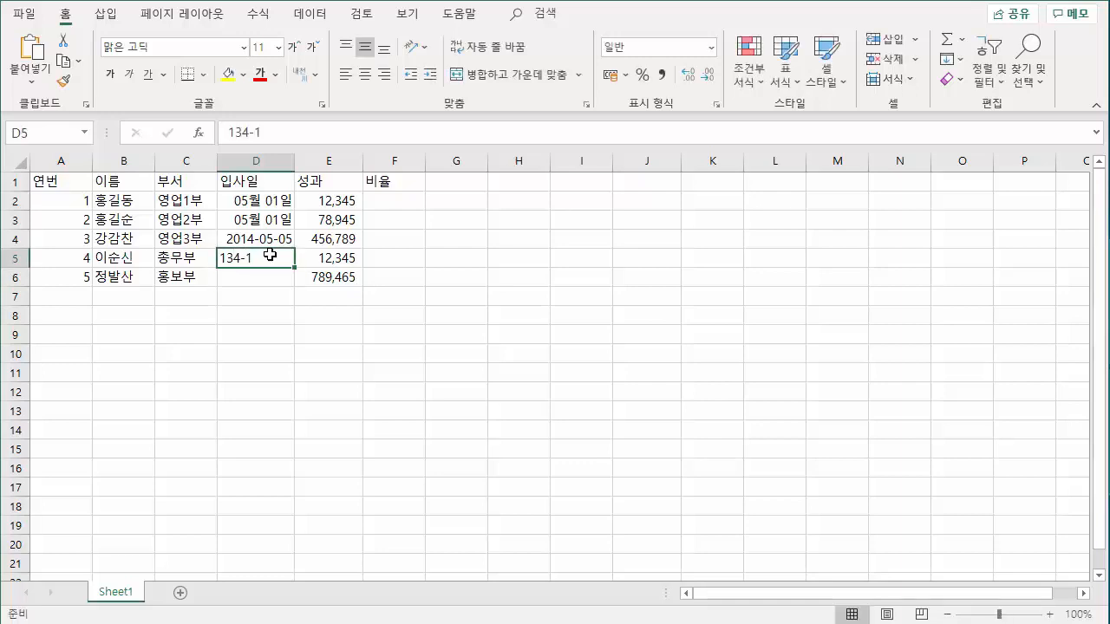
type("1")
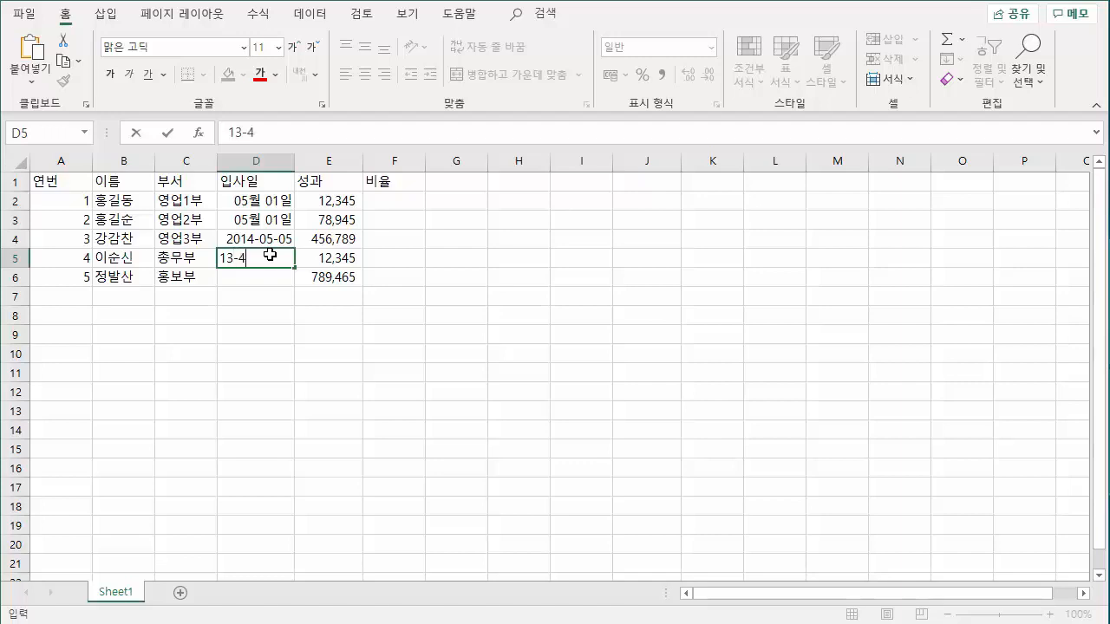
key("Return")
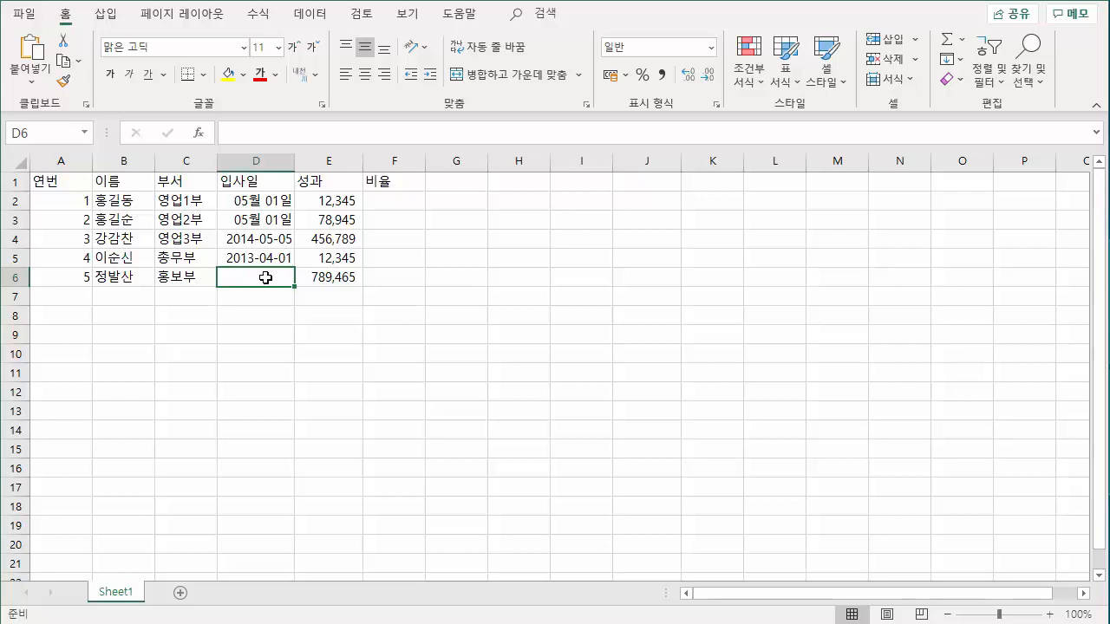
Enter April 1 without a year as the fifth employee's hire date in cell D6.
type("4-1")
key("Return")
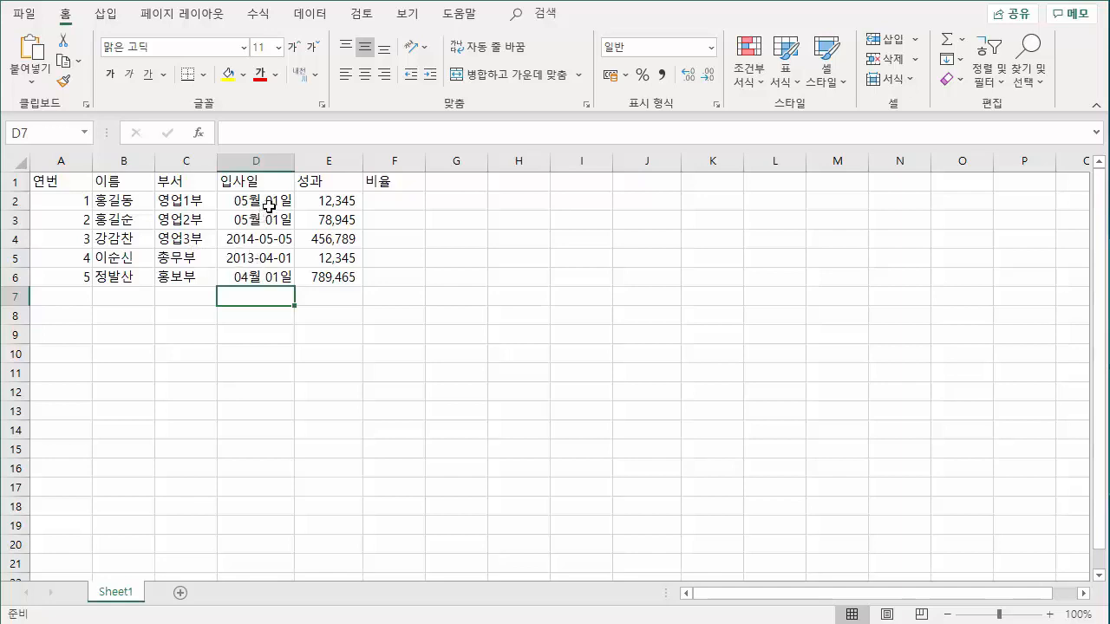
Enter the ratio 50% in cell F2 and check where the percent symbol is on the on-screen keyboard.
left_click(388, 203)
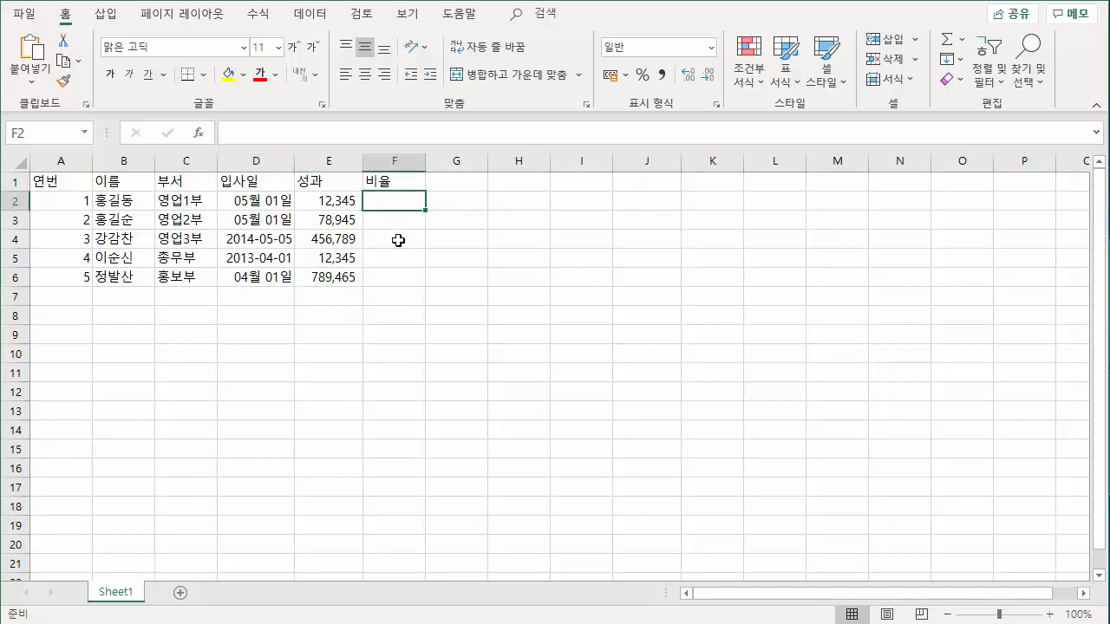
type("50")
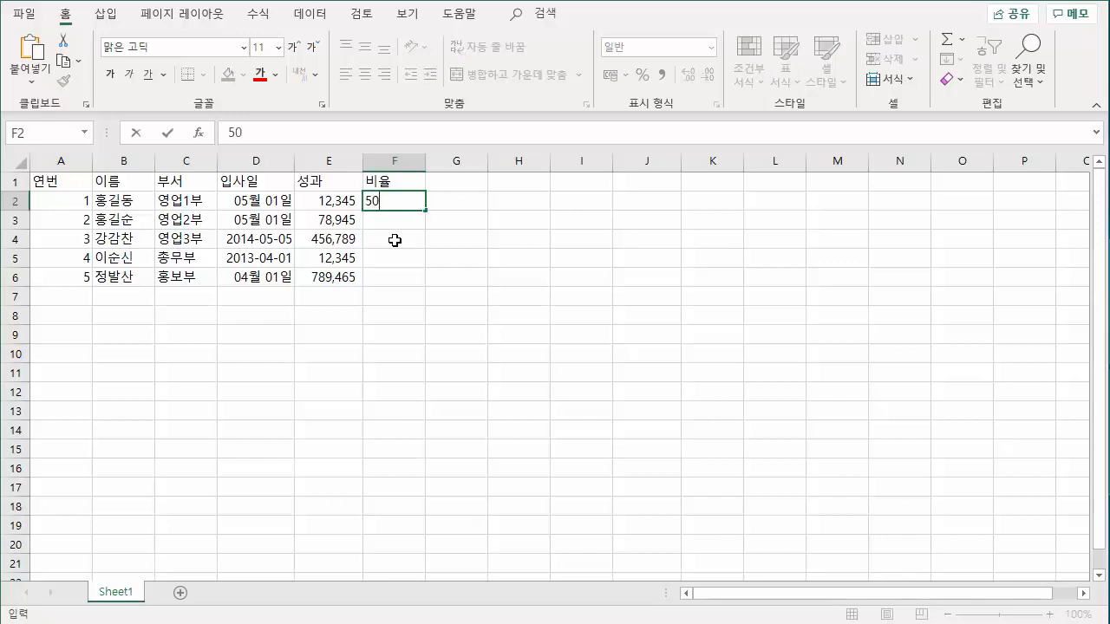
type("%")
left_click(193, 623)
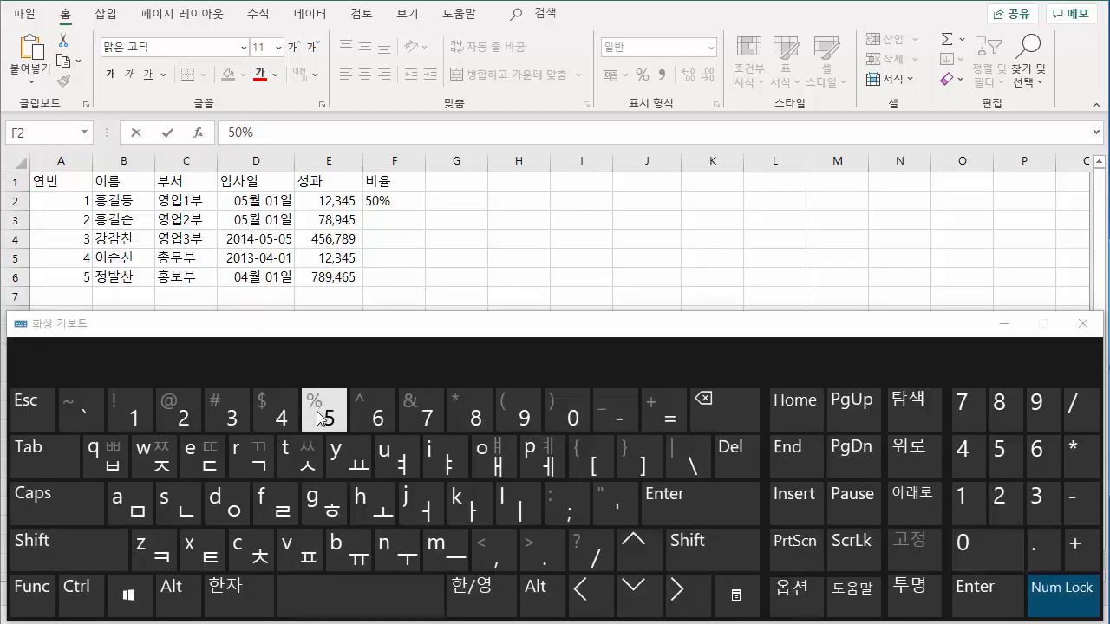
left_click(52, 559)
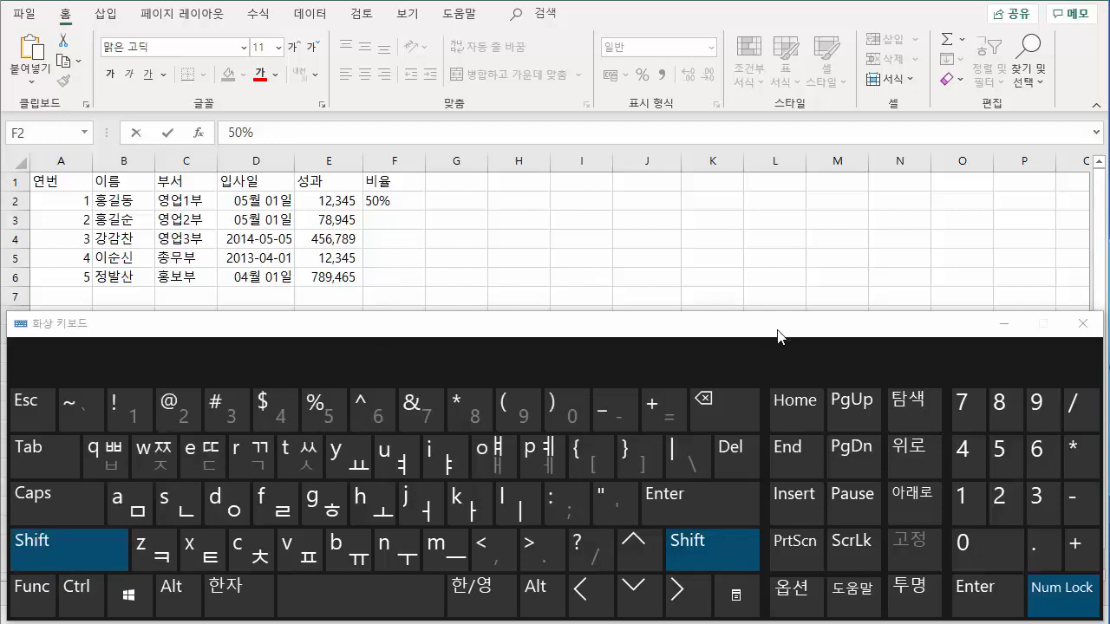
left_click(113, 546)
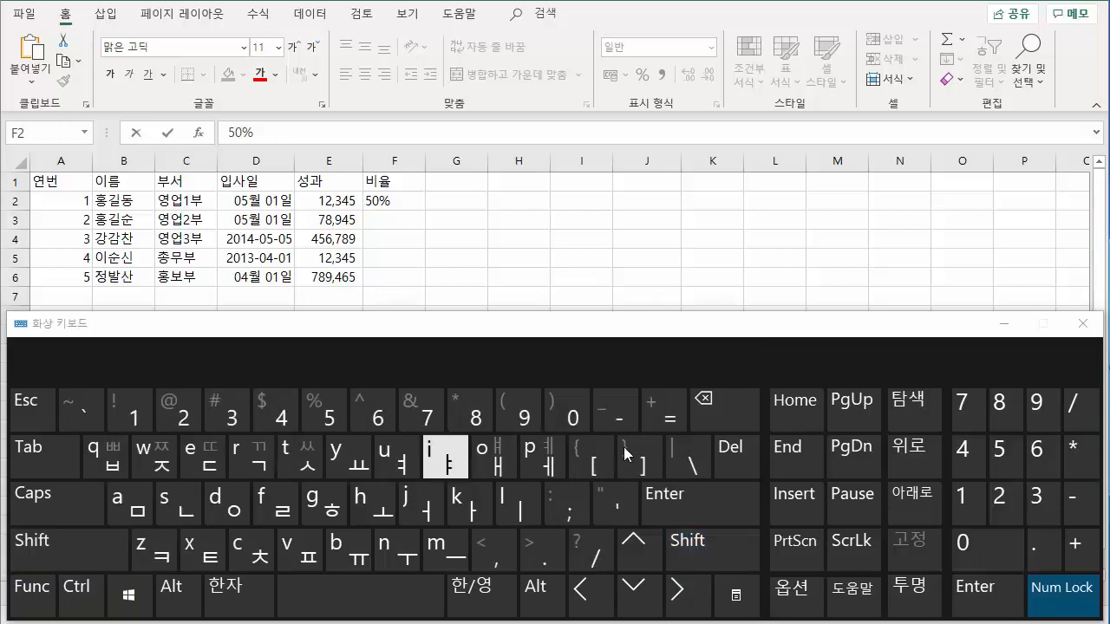
left_click(1080, 323)
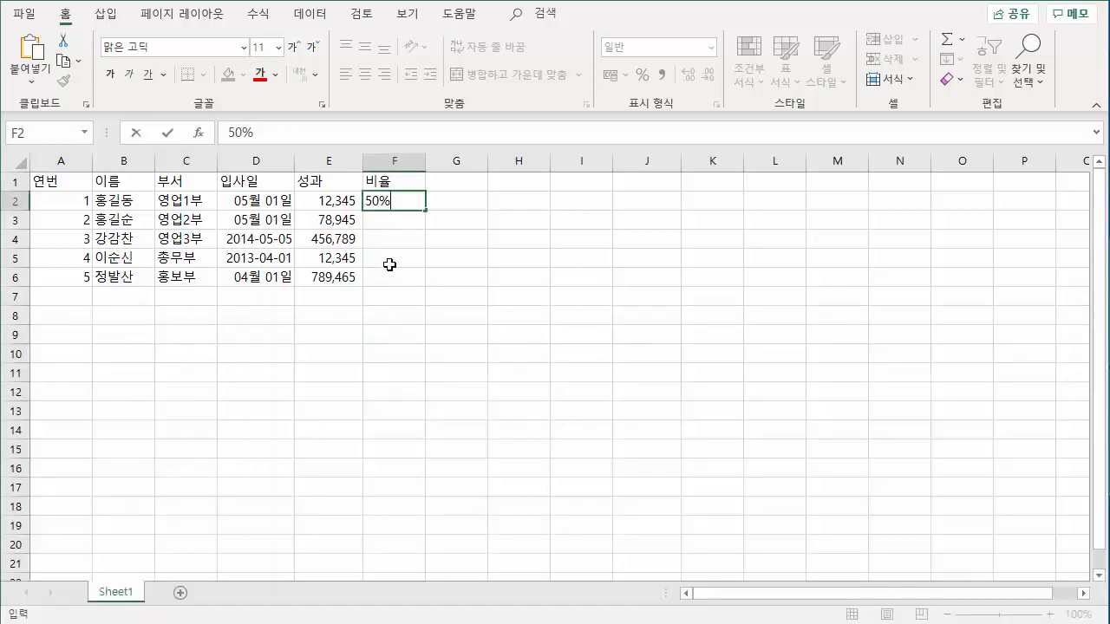
Try entering 45 in cell F3 and applying the percent style to it, and clear the cell.
left_click(392, 222)
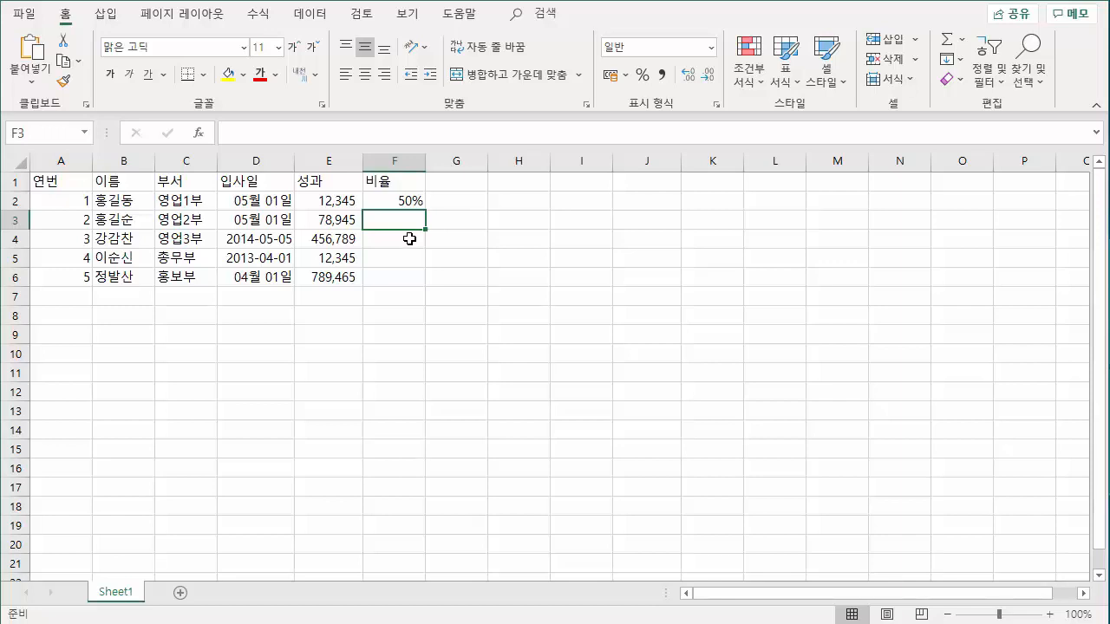
type("45")
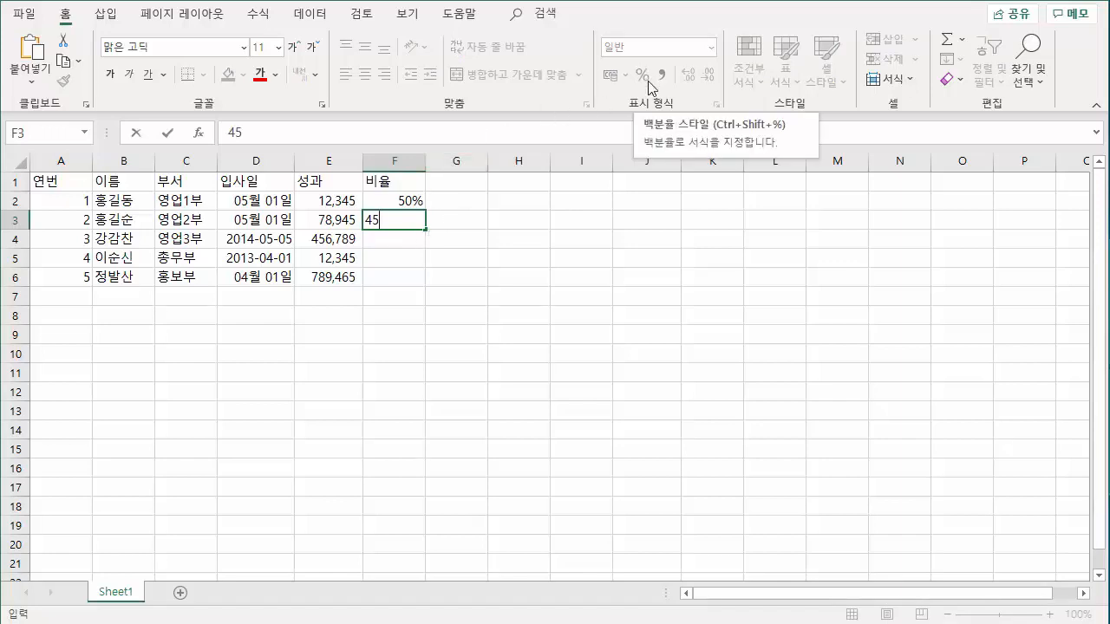
key("Return")
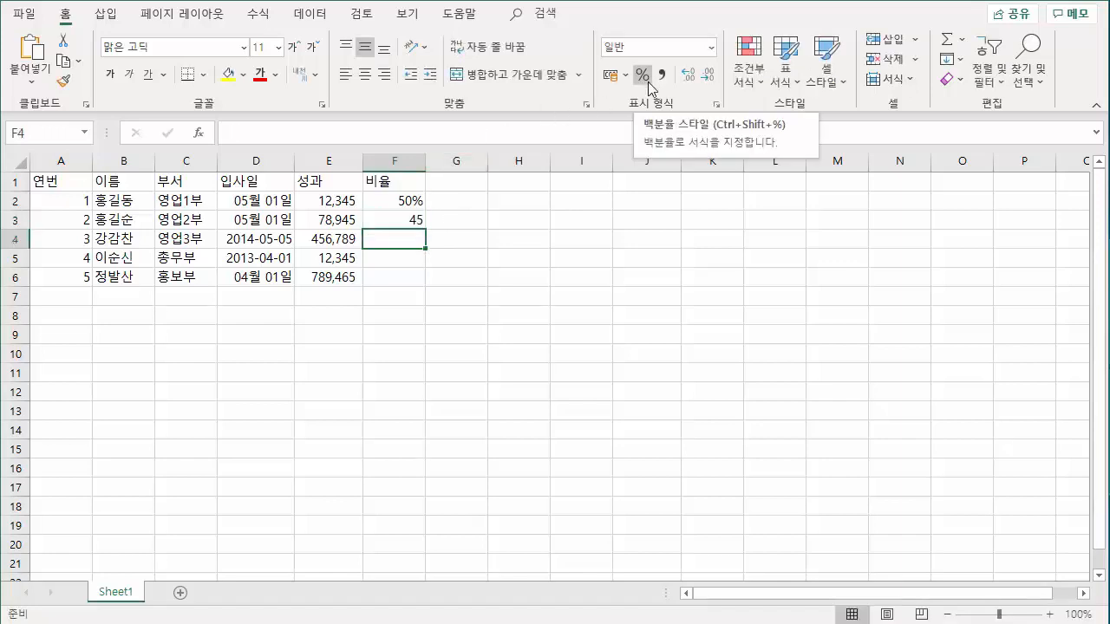
left_click(415, 218)
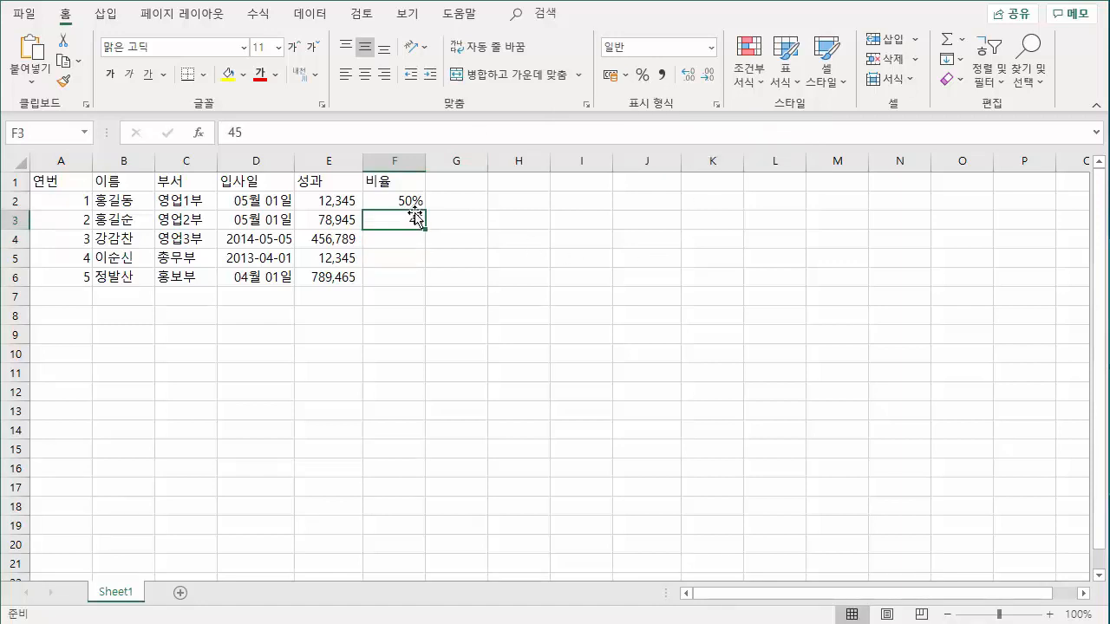
left_click(642, 75)
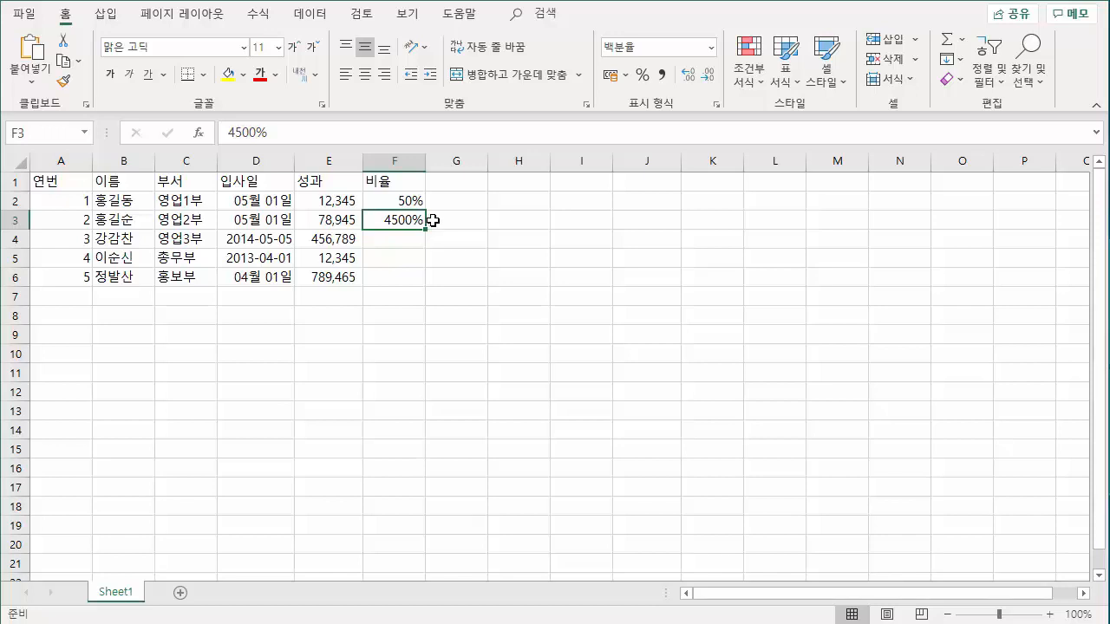
key("Delete")
left_click(441, 262)
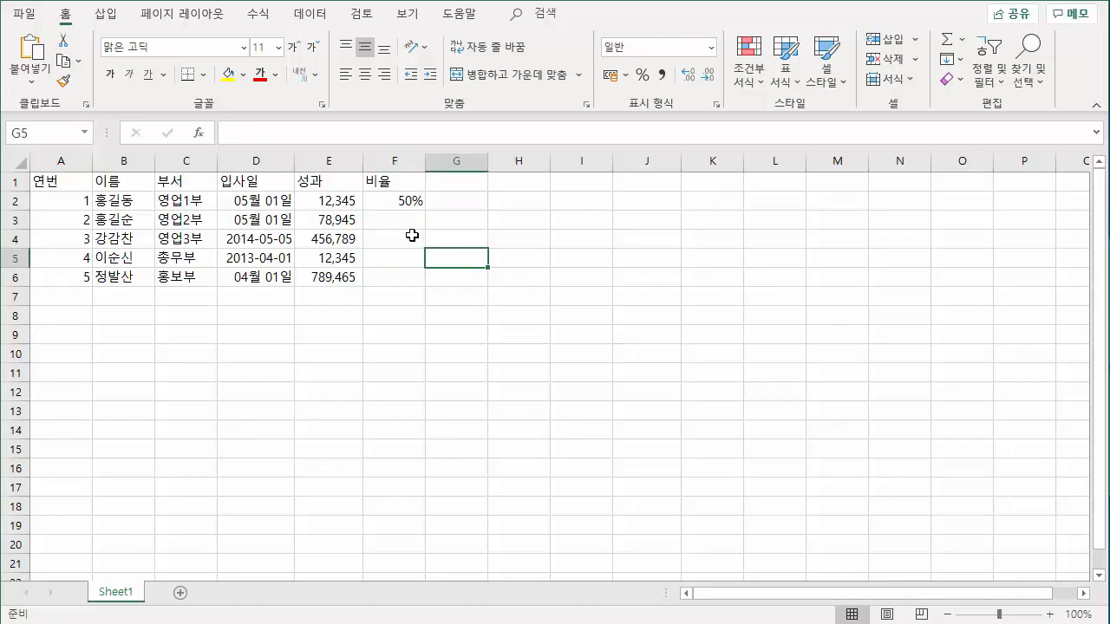
Enter the ratios 45%, 25%, 65% and 75% in cells F3 to F6 of the 비율 column.
left_click_drag(410, 220, 404, 275)
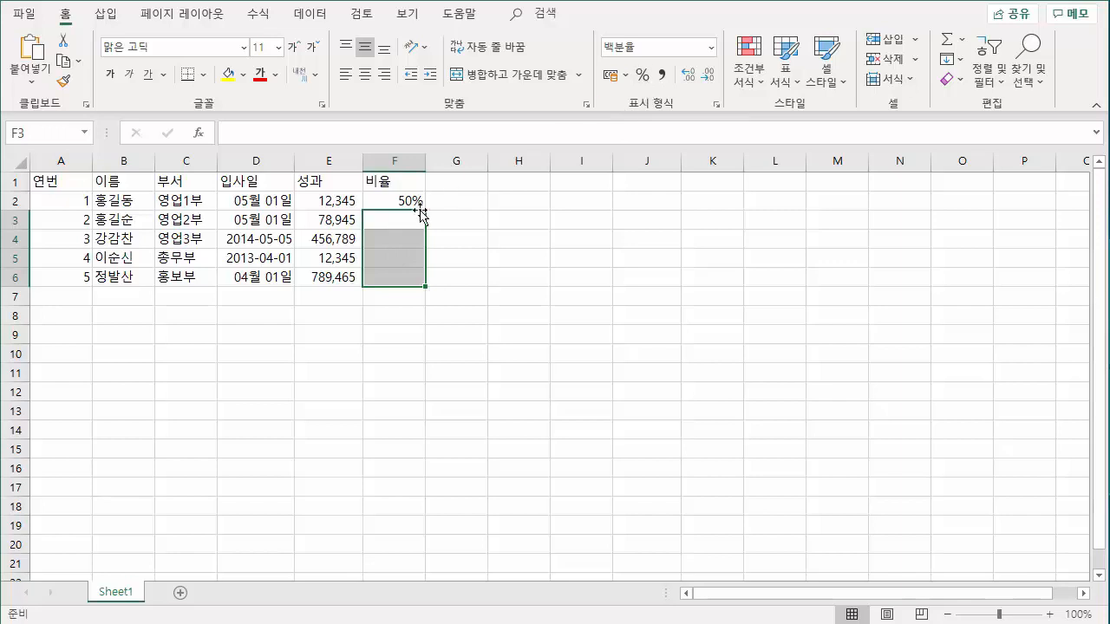
left_click_drag(408, 203, 401, 277)
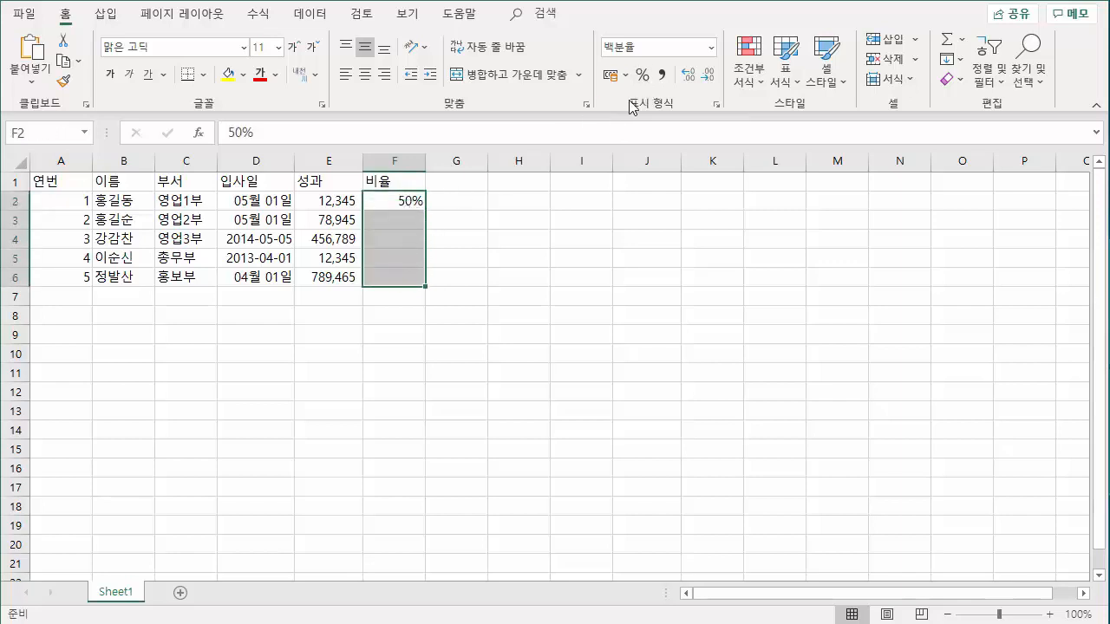
left_click(407, 226)
type("45%")
key("Return")
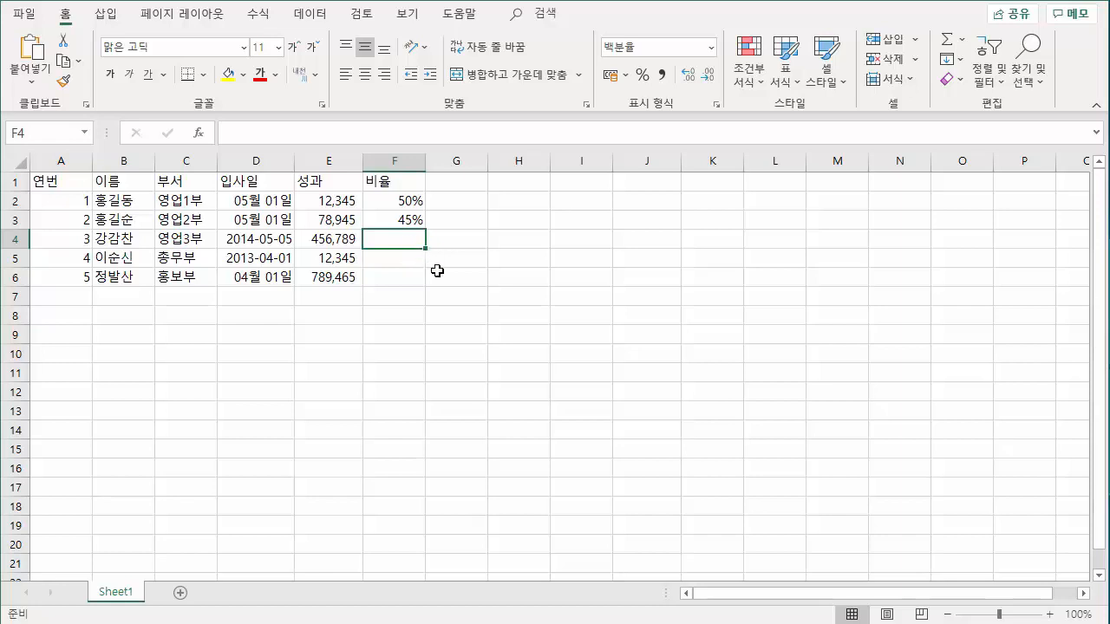
type("25")
key("Return")
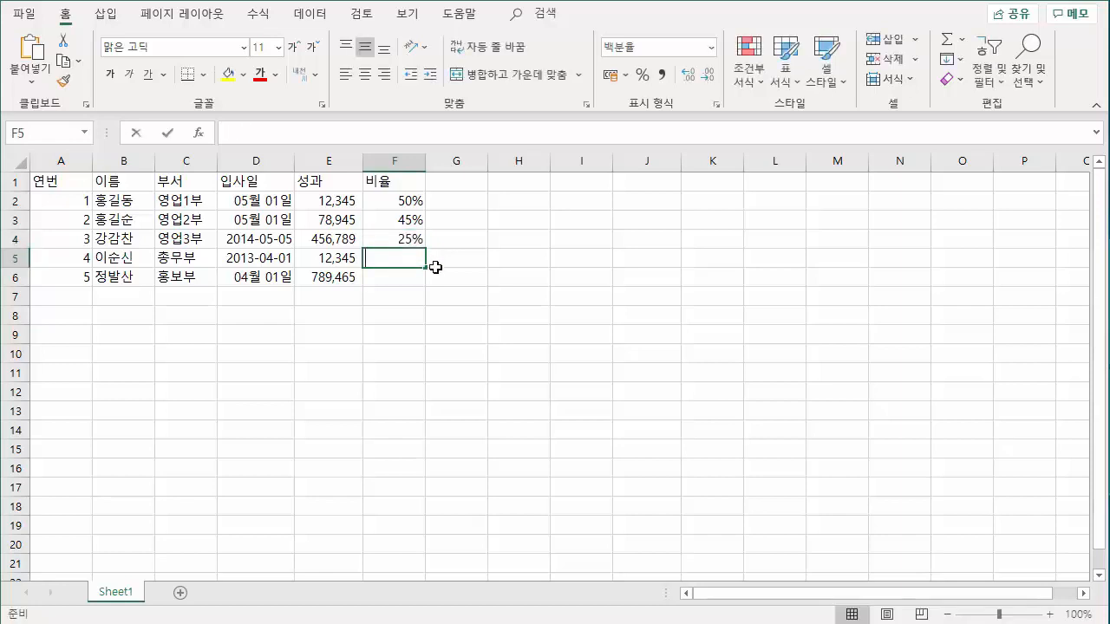
type("65")
key("Return")
type("75")
key("Return")
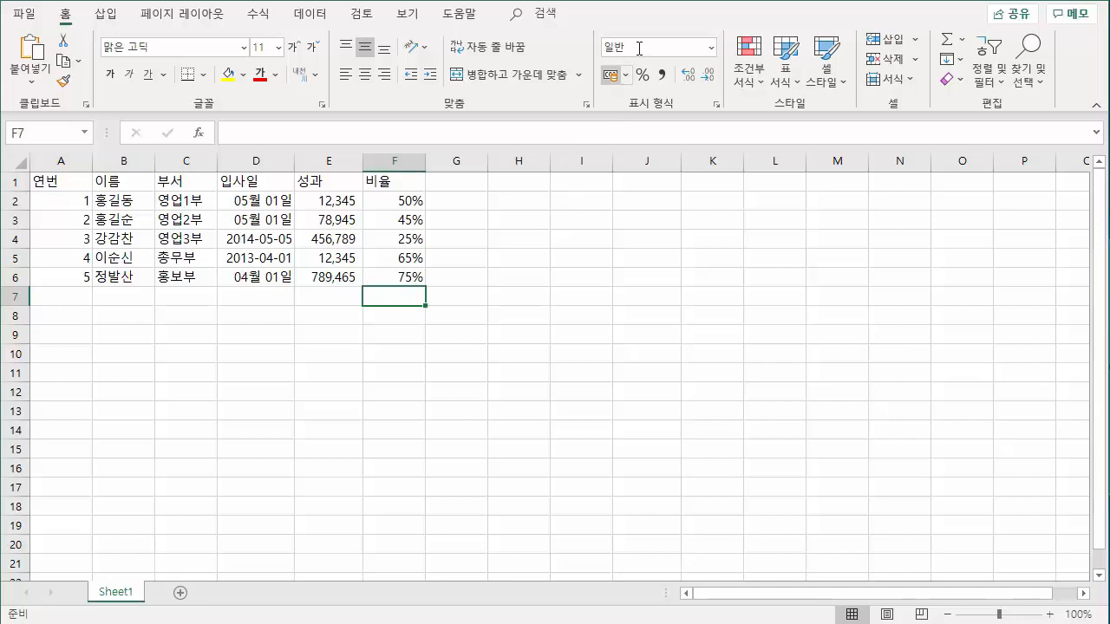
left_click(517, 244)
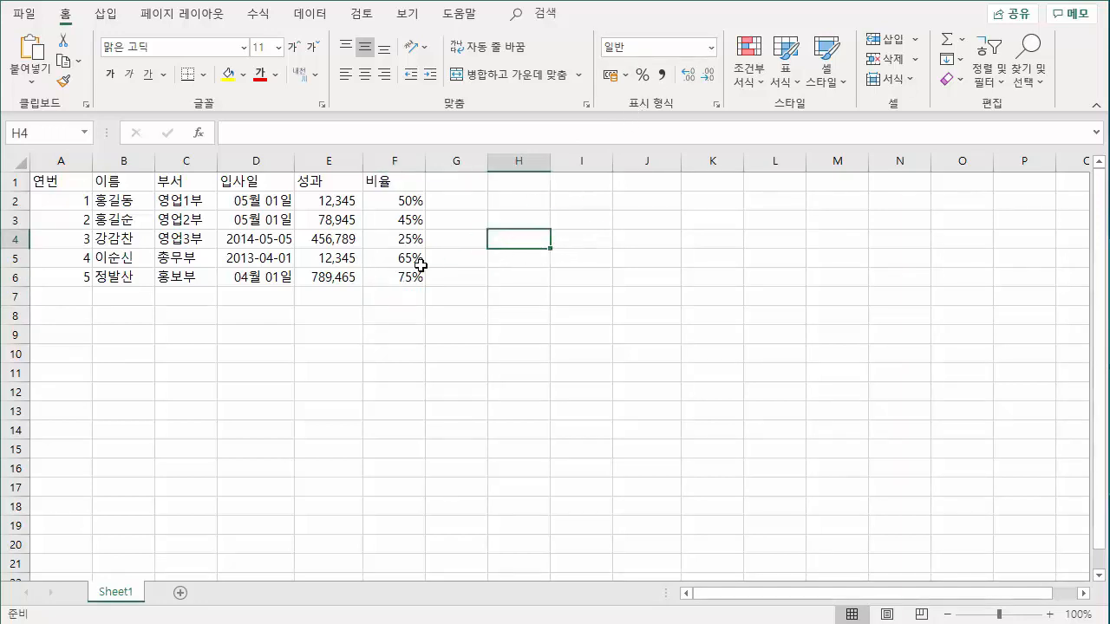
left_click_drag(400, 205, 411, 275)
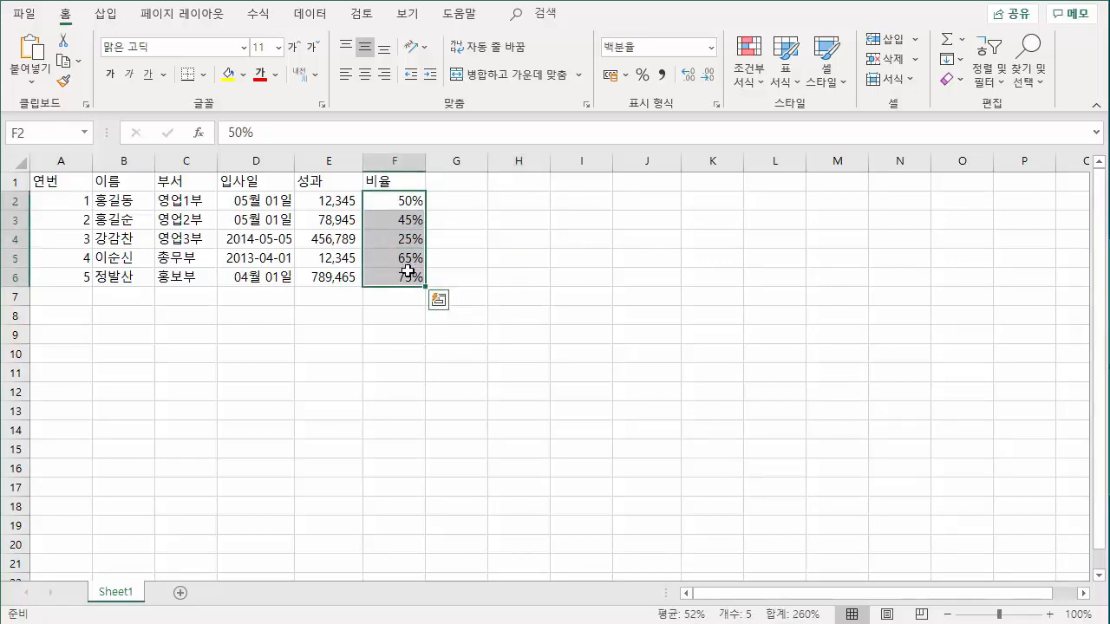
left_click(463, 215)
left_click(461, 201)
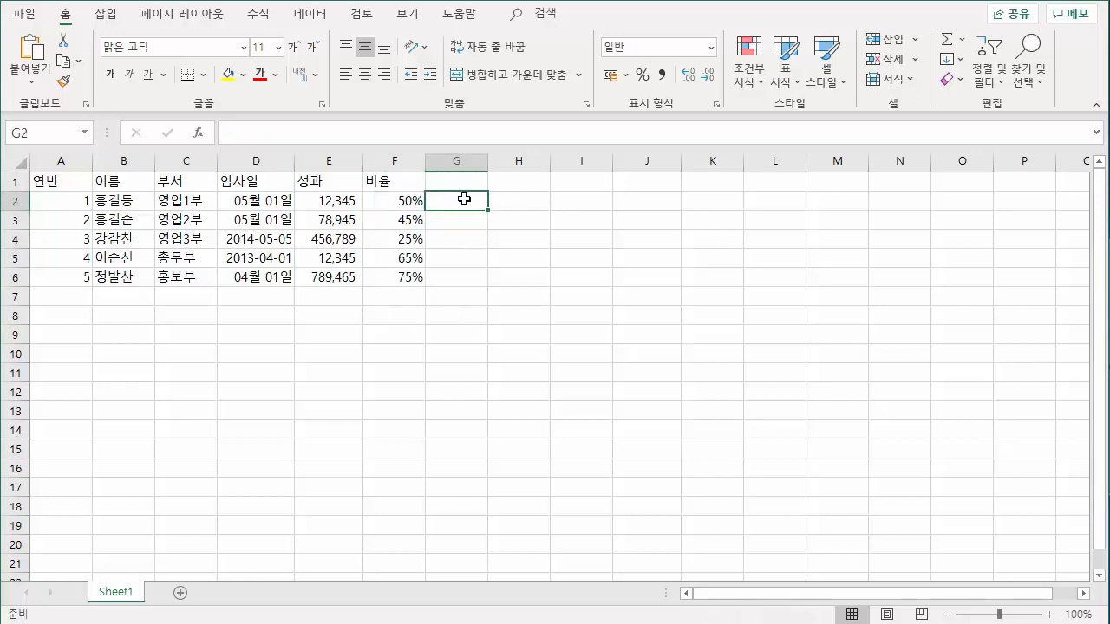
Enter 월요일 in cell H1 and autofill the full weekday names down to H9.
left_click(520, 183)
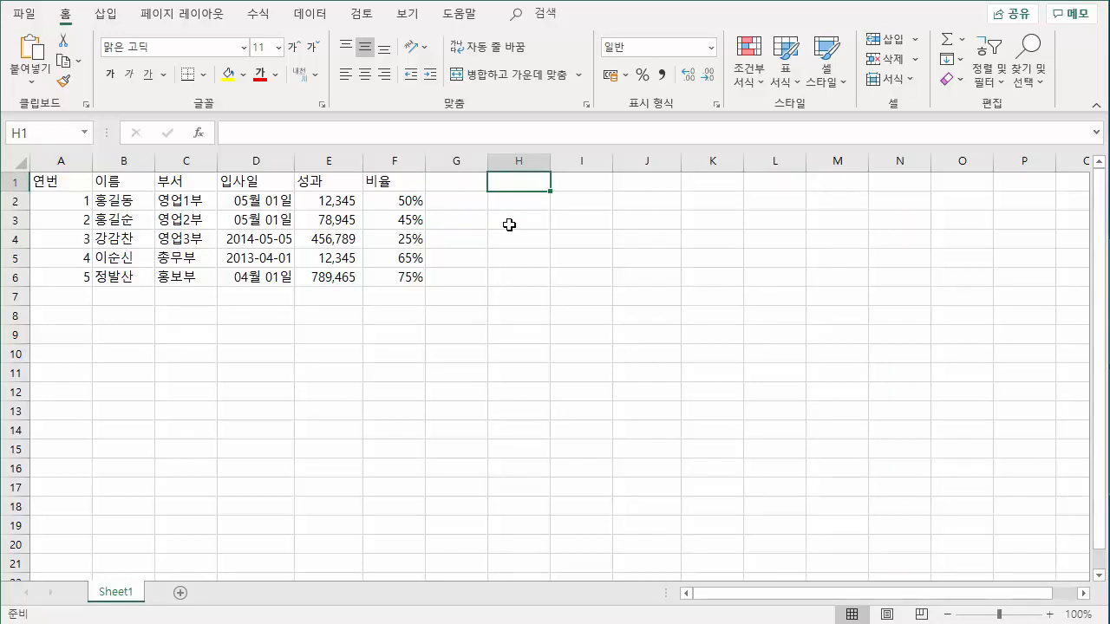
type("월")
key("BackSpace")
key("BackSpace")
key("BackSpace")
key("BackSpace")
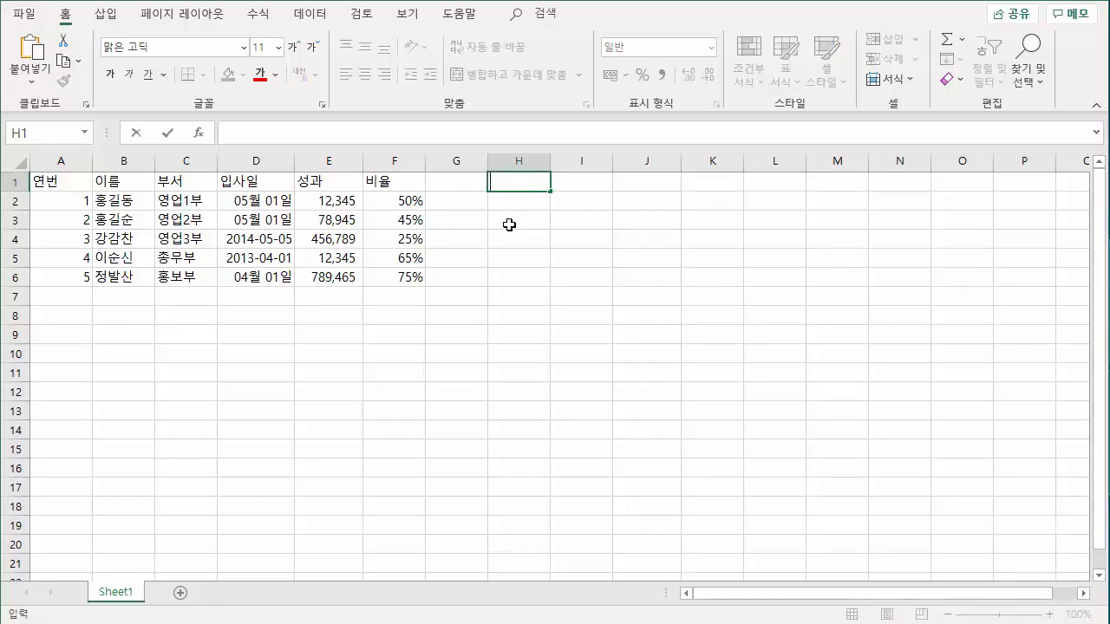
type("월요일")
key("Return")
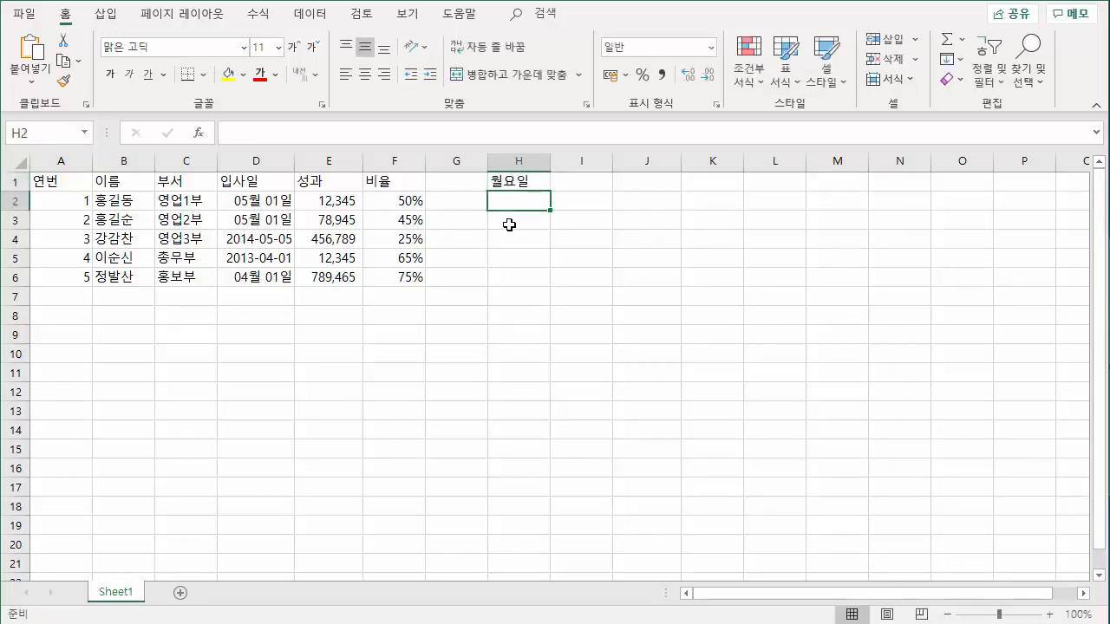
left_click(528, 182)
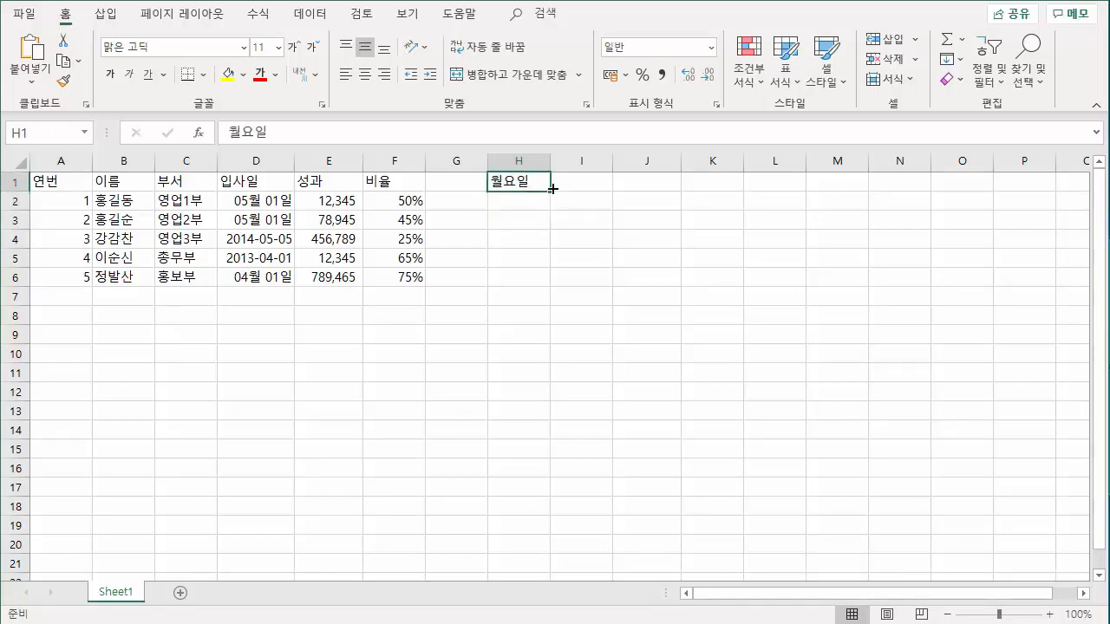
left_click_drag(555, 193, 555, 351)
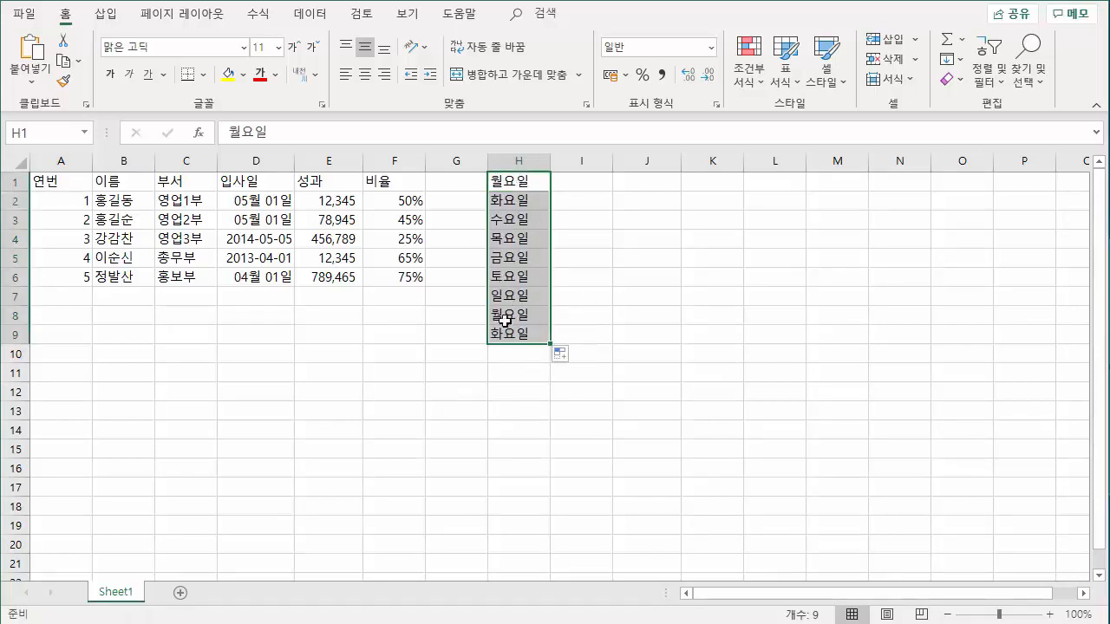
Autofill short weekday names from 월 in cell I1 down to I9, and clear both weekday lists in H1:I9.
left_click(572, 184)
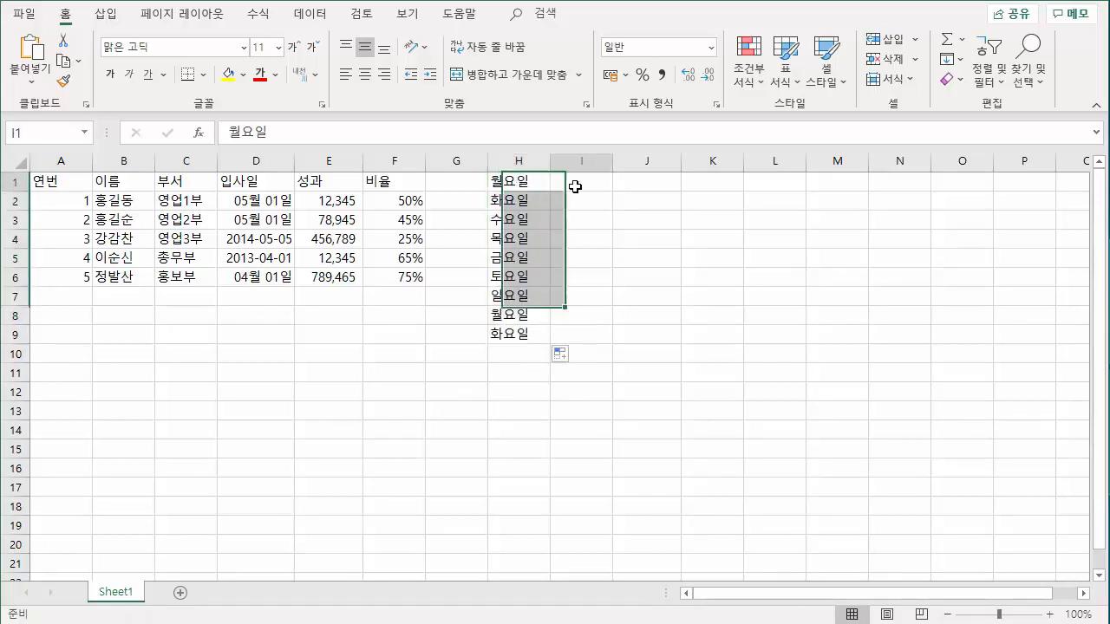
type("우ㅓㄹ")
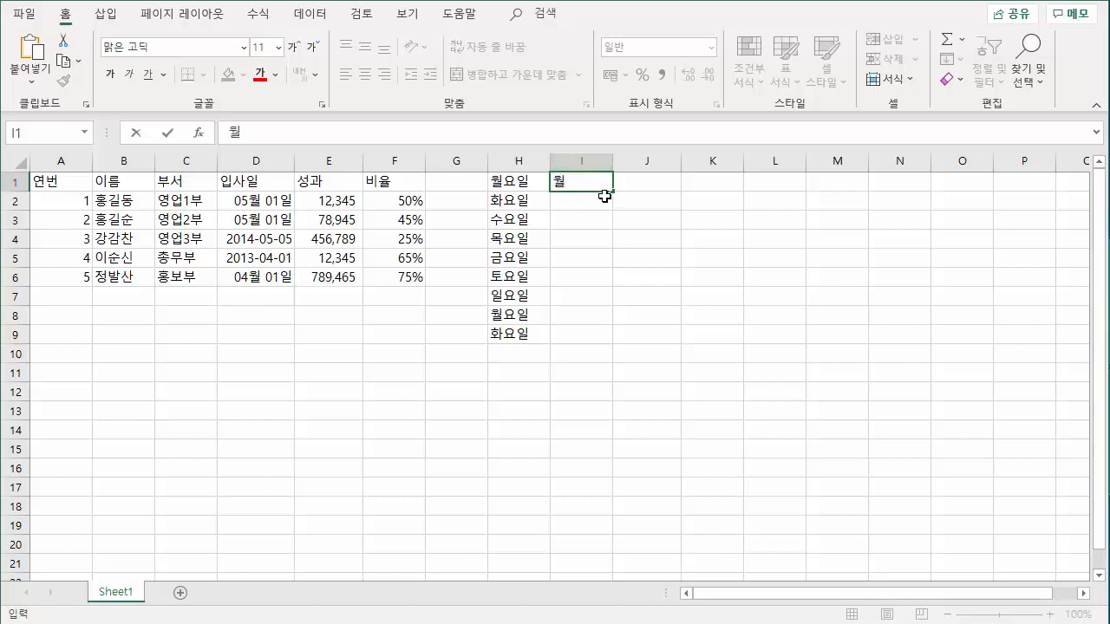
left_click_drag(615, 193, 617, 340)
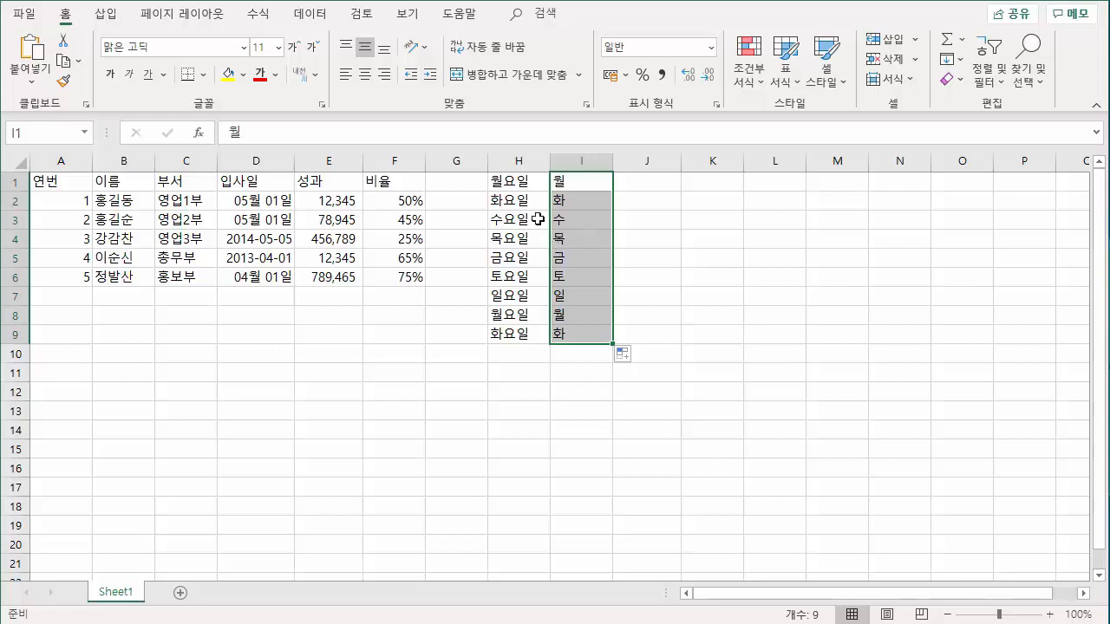
left_click_drag(528, 183, 582, 340)
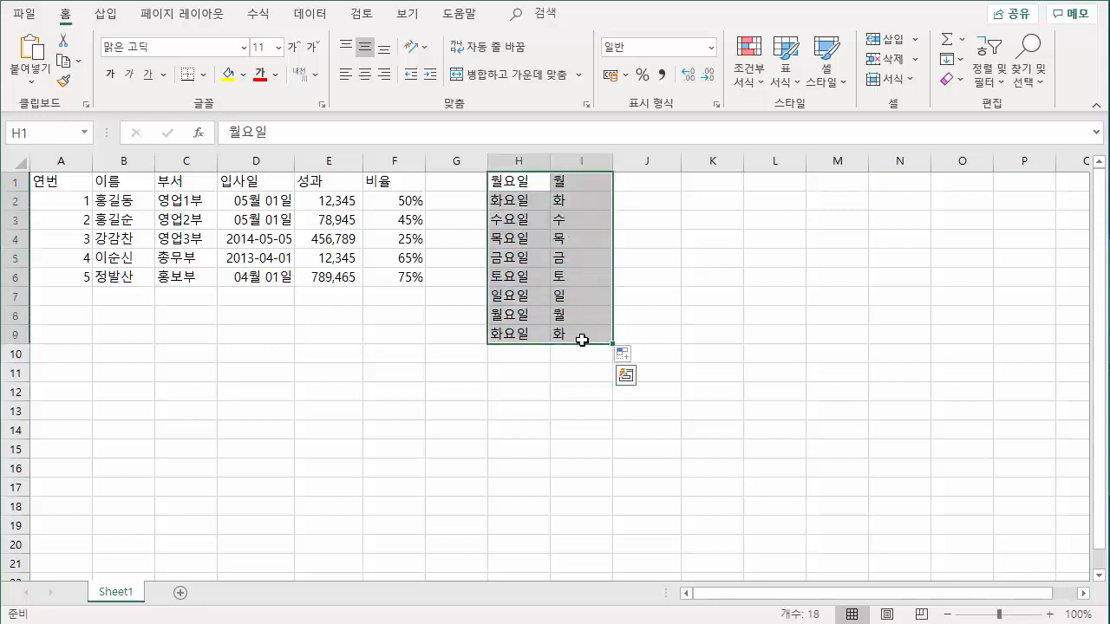
key("Delete")
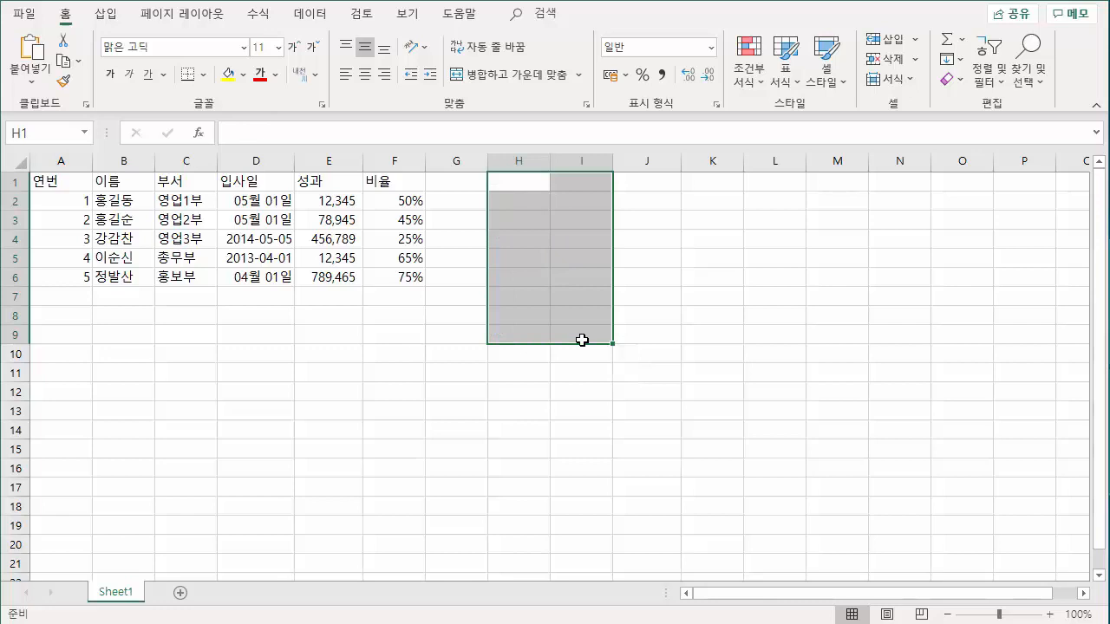
Enter 1월 in cell H1 and autofill the month names down to H15.
left_click(527, 186)
type("1월")
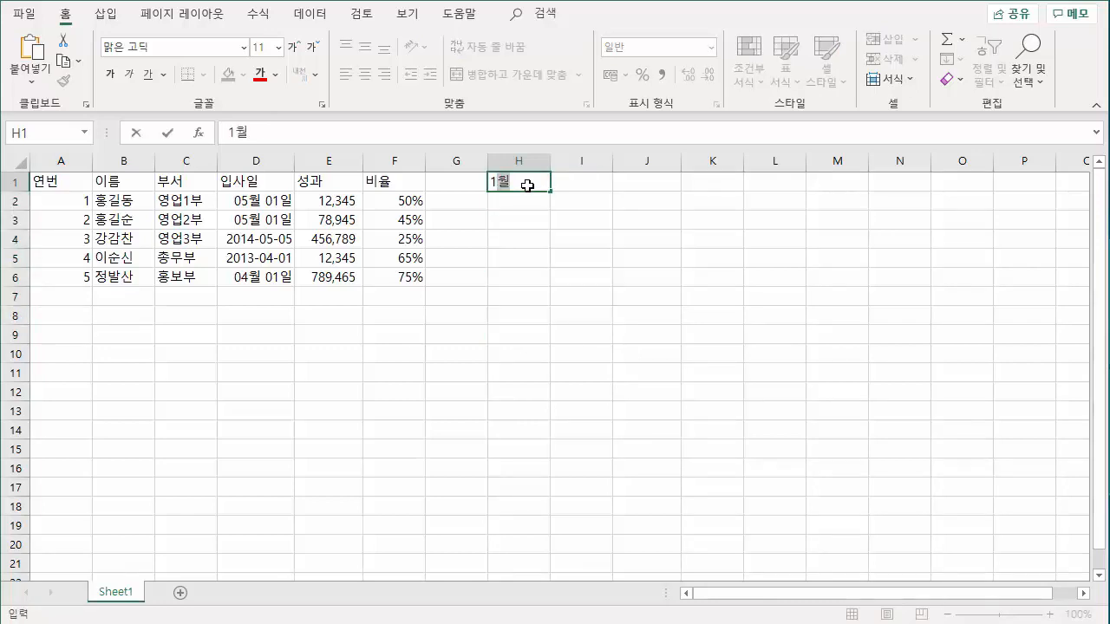
key("Return")
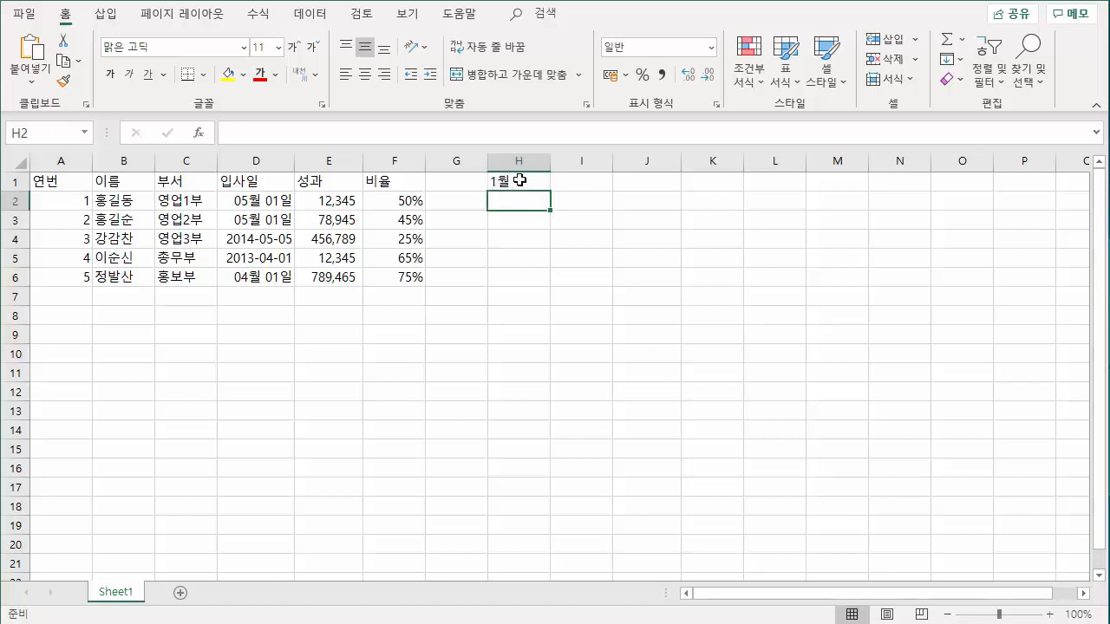
left_click(520, 181)
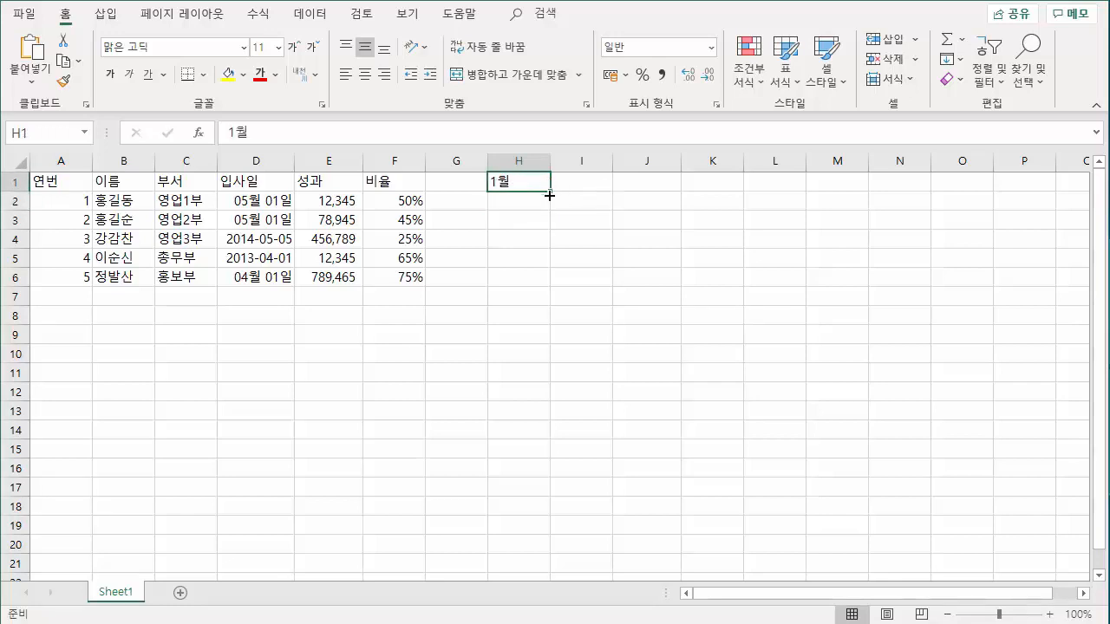
left_click_drag(550, 191, 533, 455)
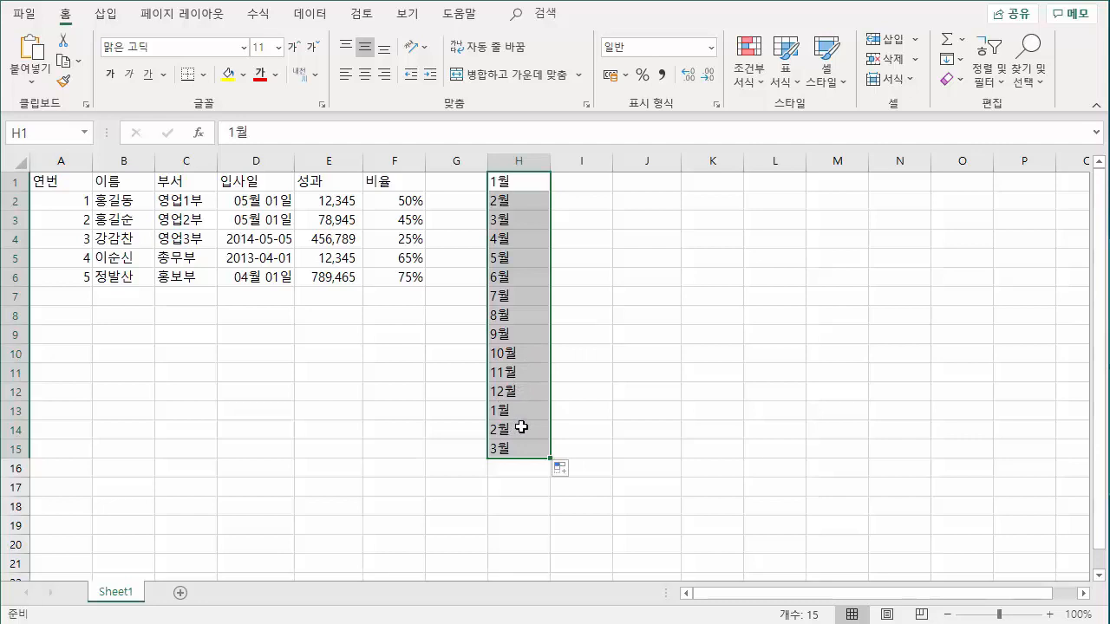
Enter 영업1부 in cell J1 and autofill the numbered department names down to J15.
left_click(642, 185)
type("영어")
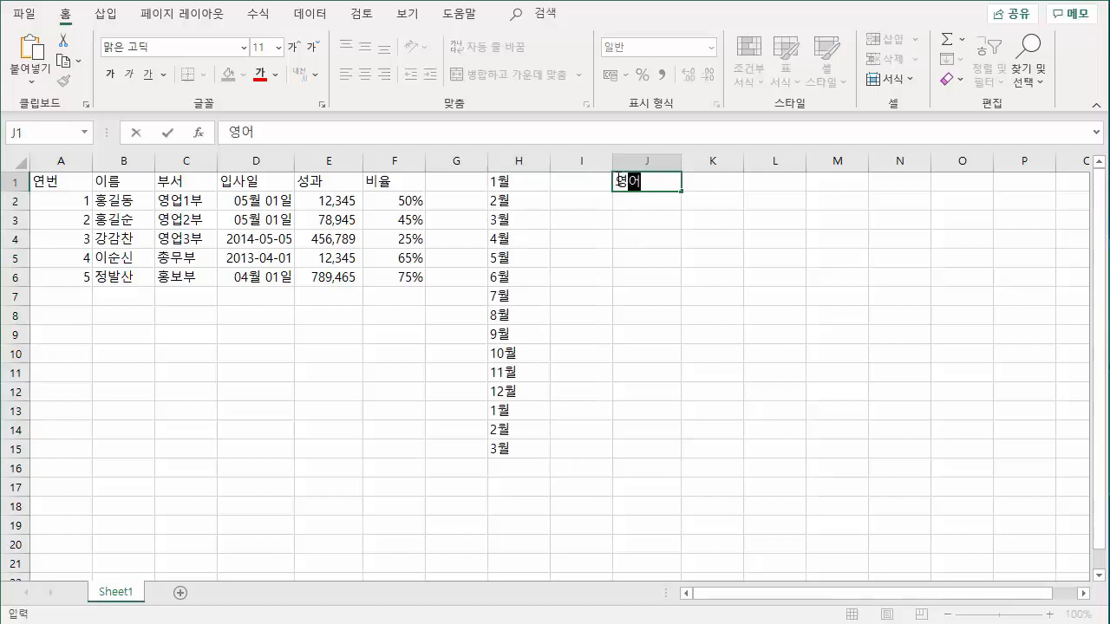
type("1부")
key("Return")
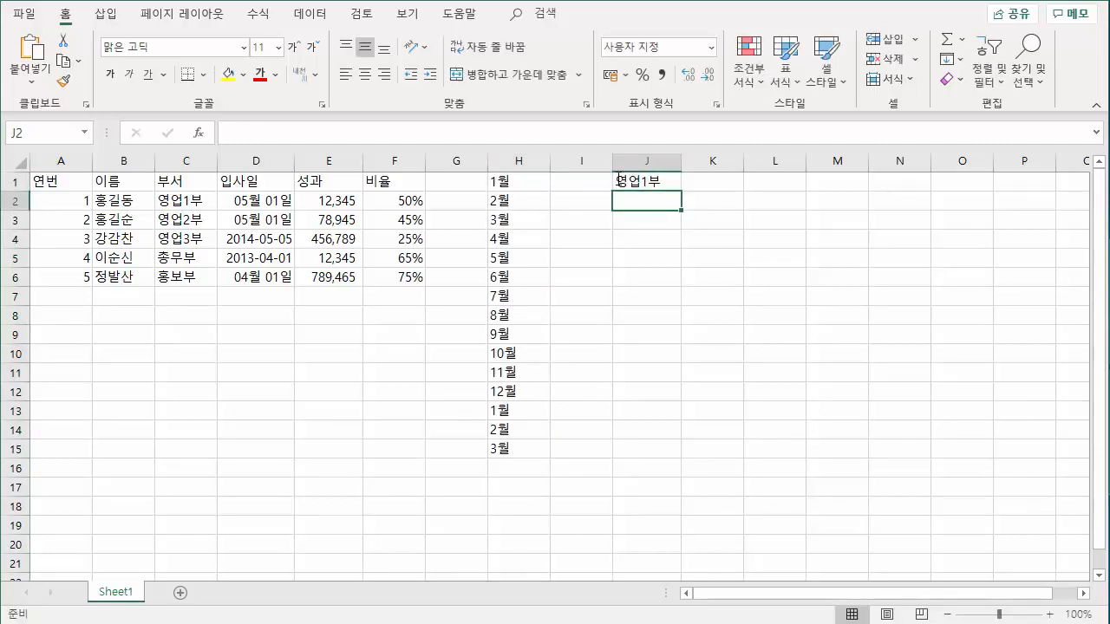
left_click(646, 182)
left_click_drag(681, 190, 681, 468)
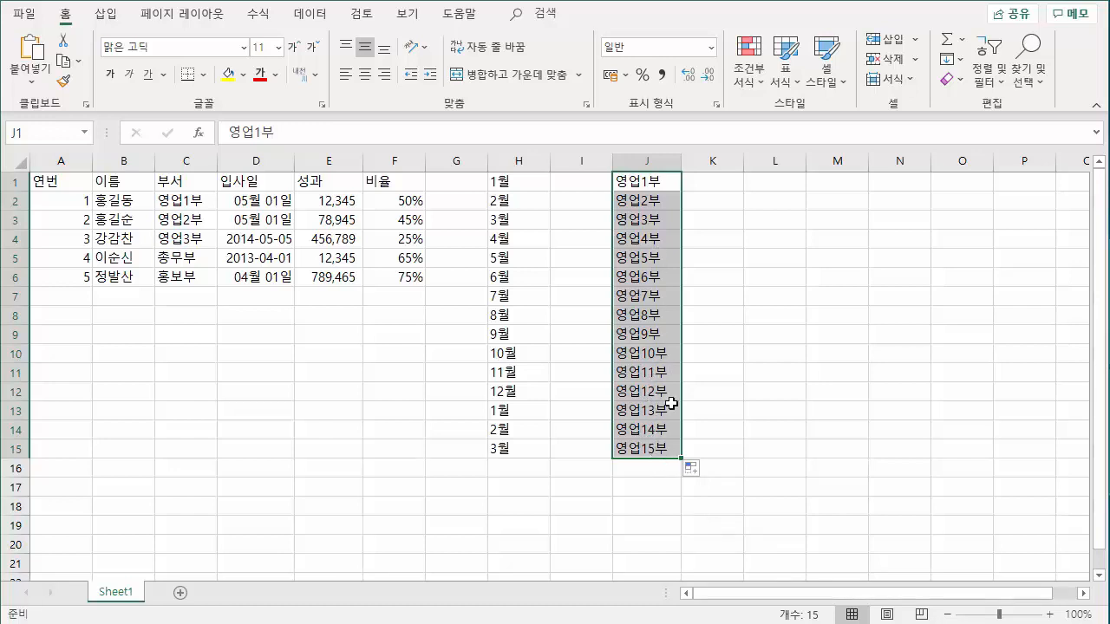
Review the month names in H1:H12 and clear the month and department lists in H1:J15.
left_click_drag(521, 182, 524, 382)
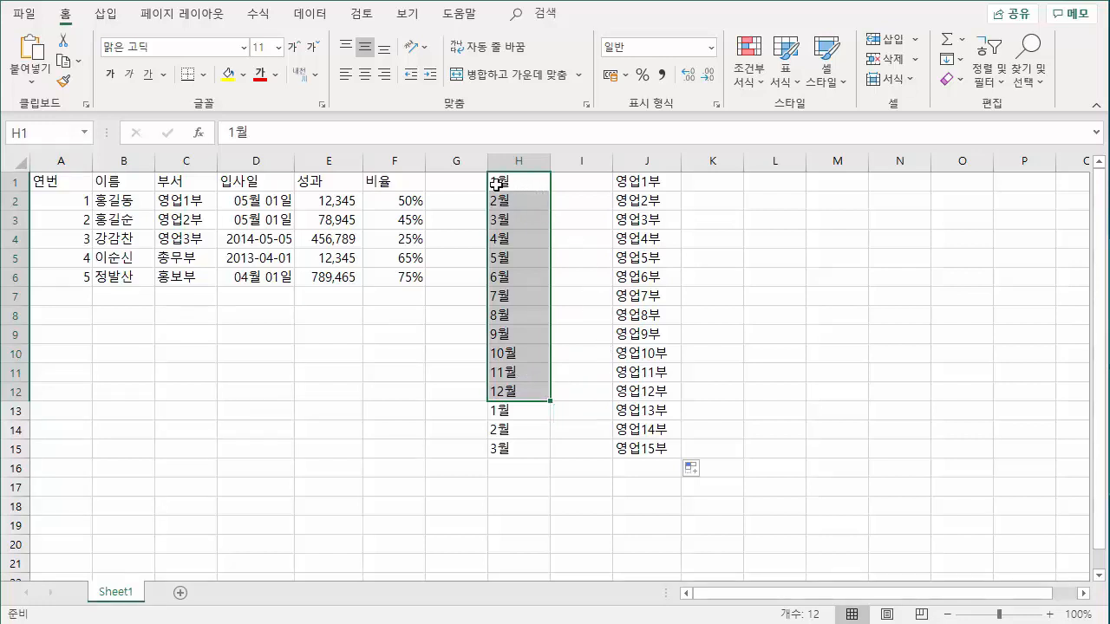
key("shift+Up")
key("shift+Up")
key("shift+Up")
left_click(533, 185)
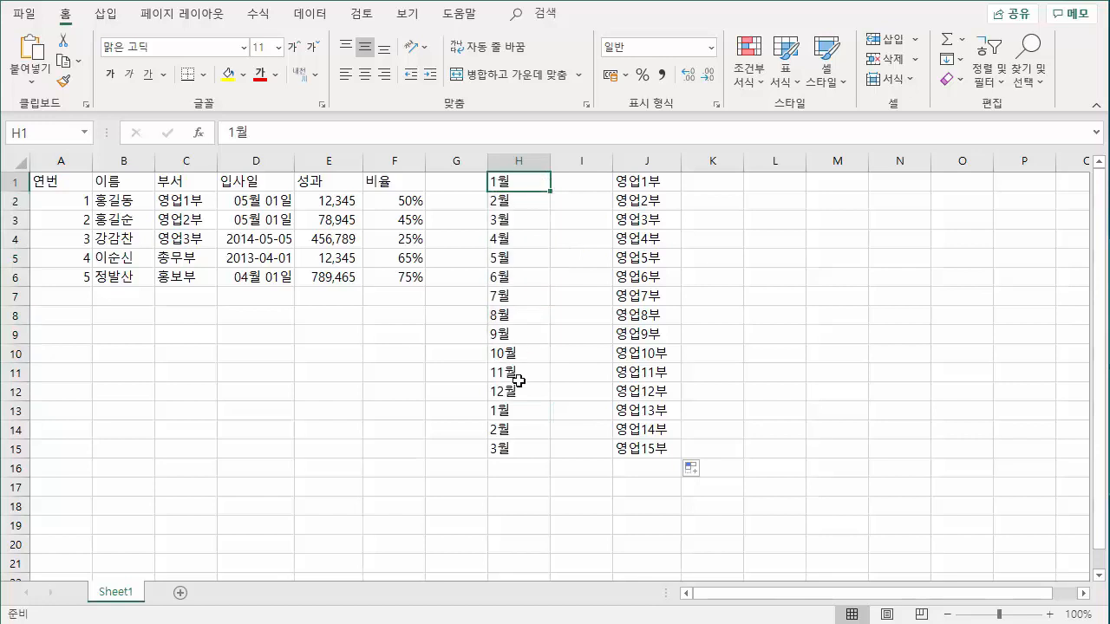
left_click(517, 390)
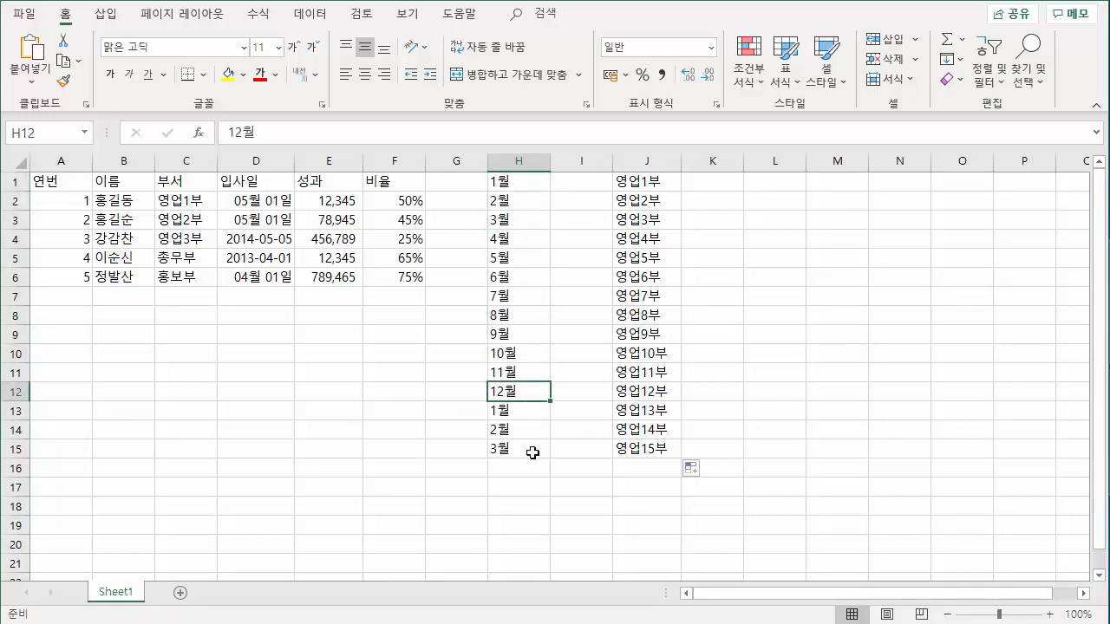
key("Up")
key("Up")
key("Up")
left_click_drag(503, 180, 646, 447)
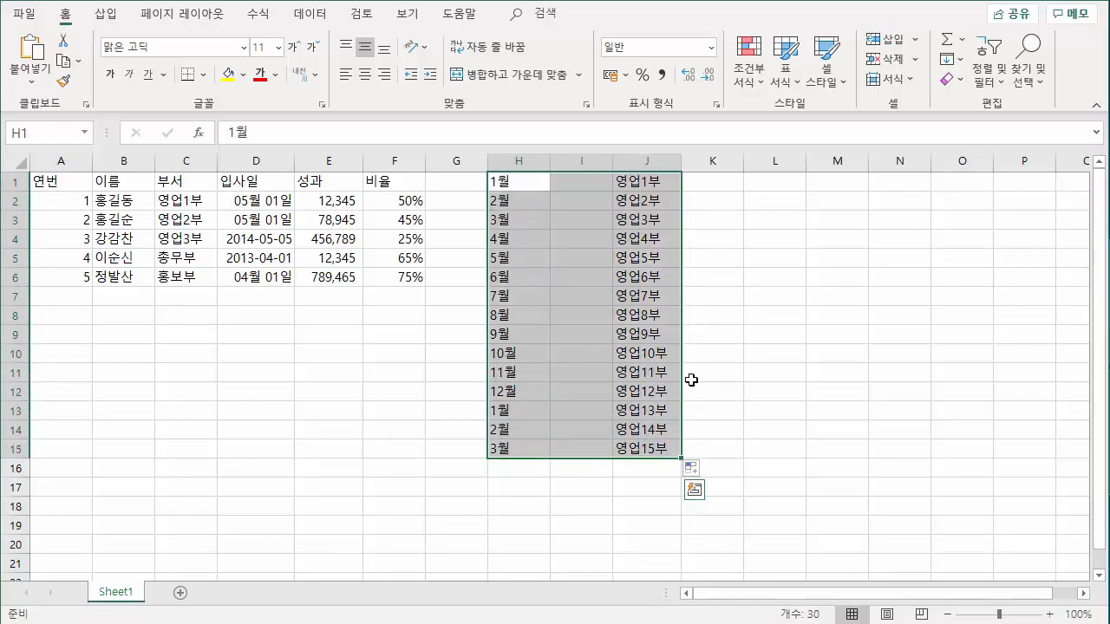
key("Delete")
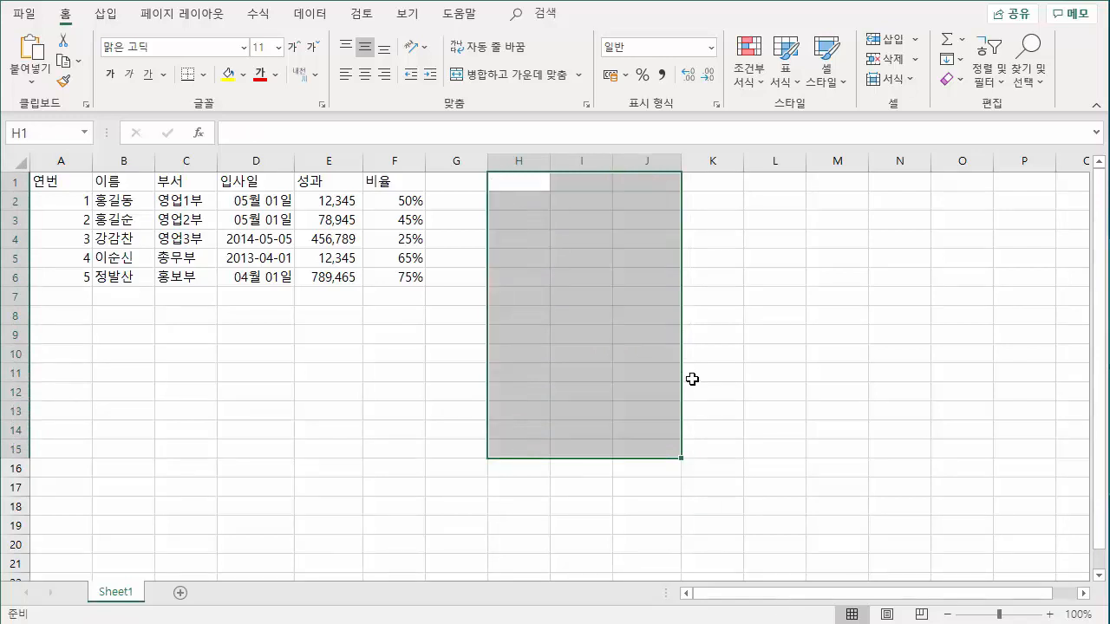
Enter the date 5/1 in cell H1 and fill it down to H12 by weekdays only (평일 단위 채우기).
left_click(532, 183)
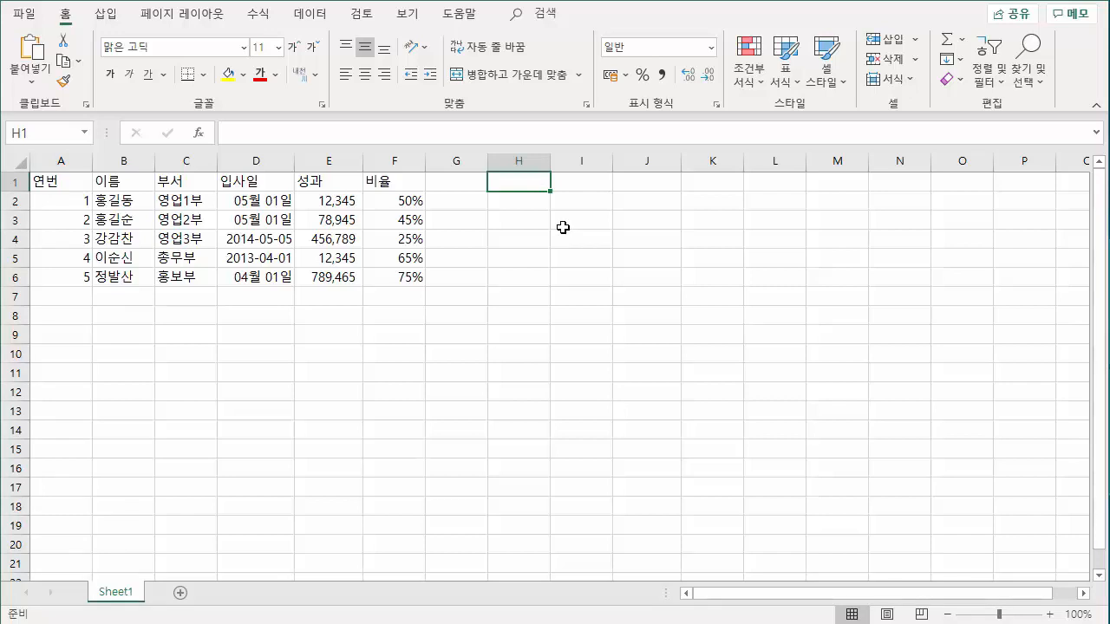
type("5/")
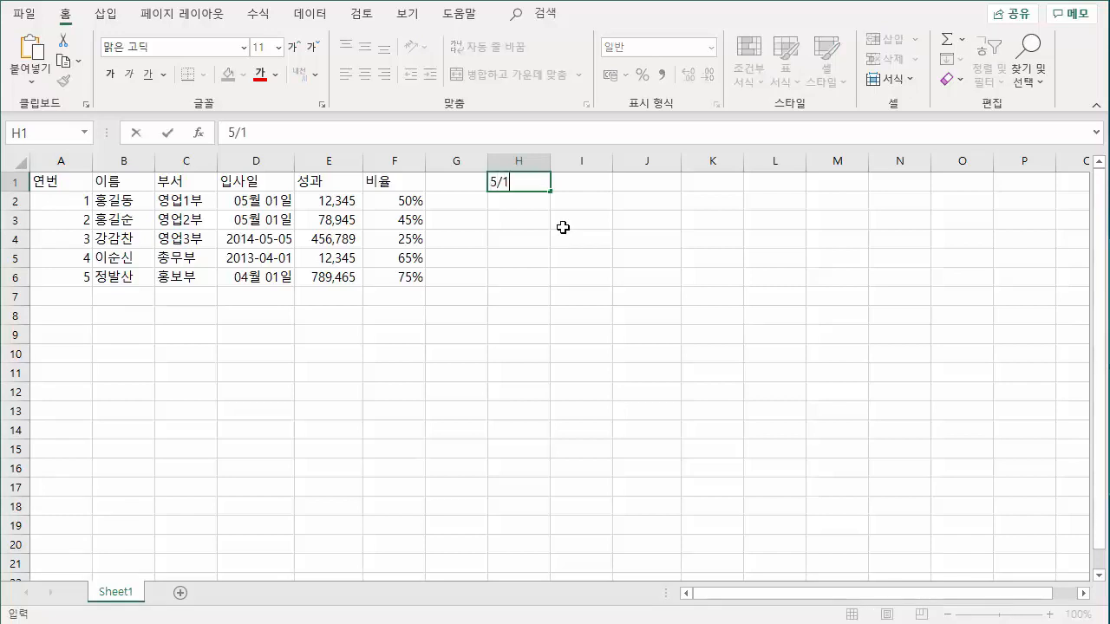
type("1")
key("Return")
left_click(544, 183)
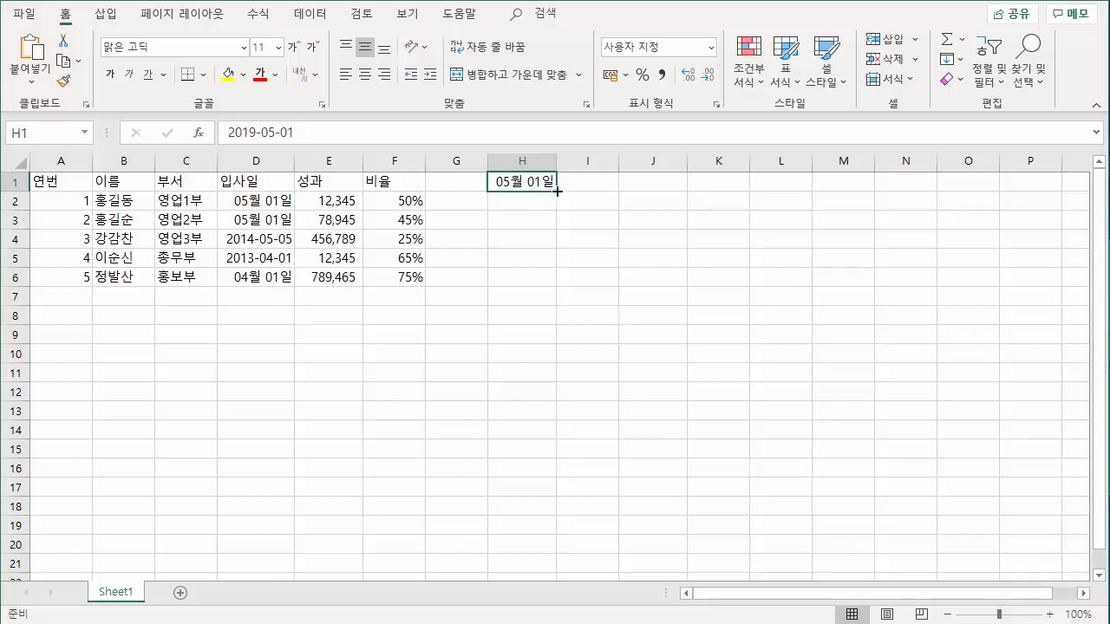
left_click_drag(557, 190, 561, 395)
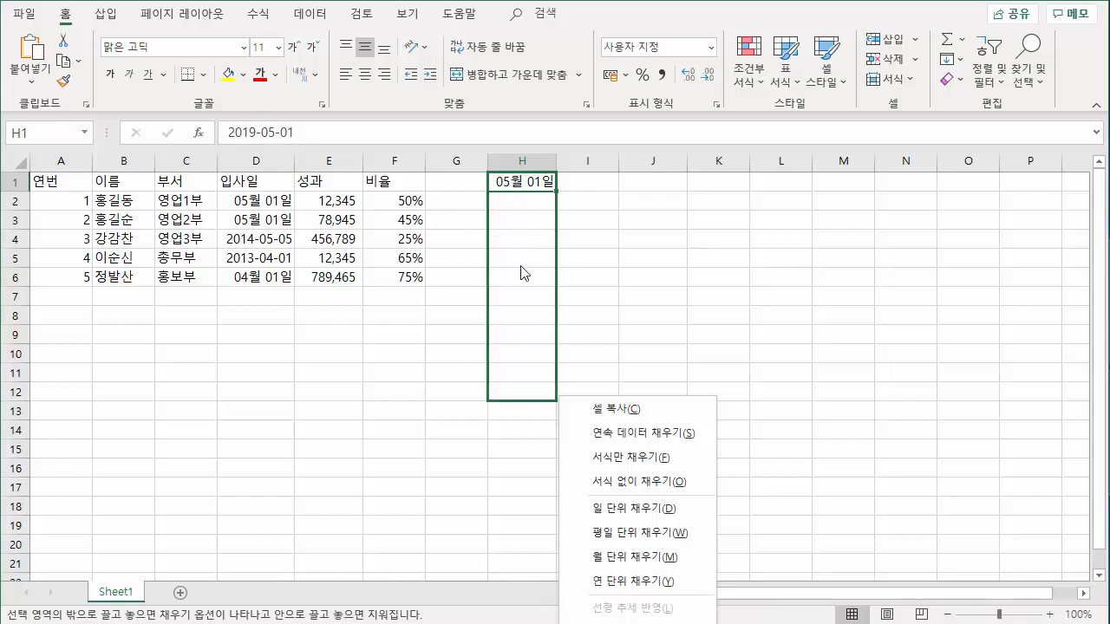
left_click(654, 539)
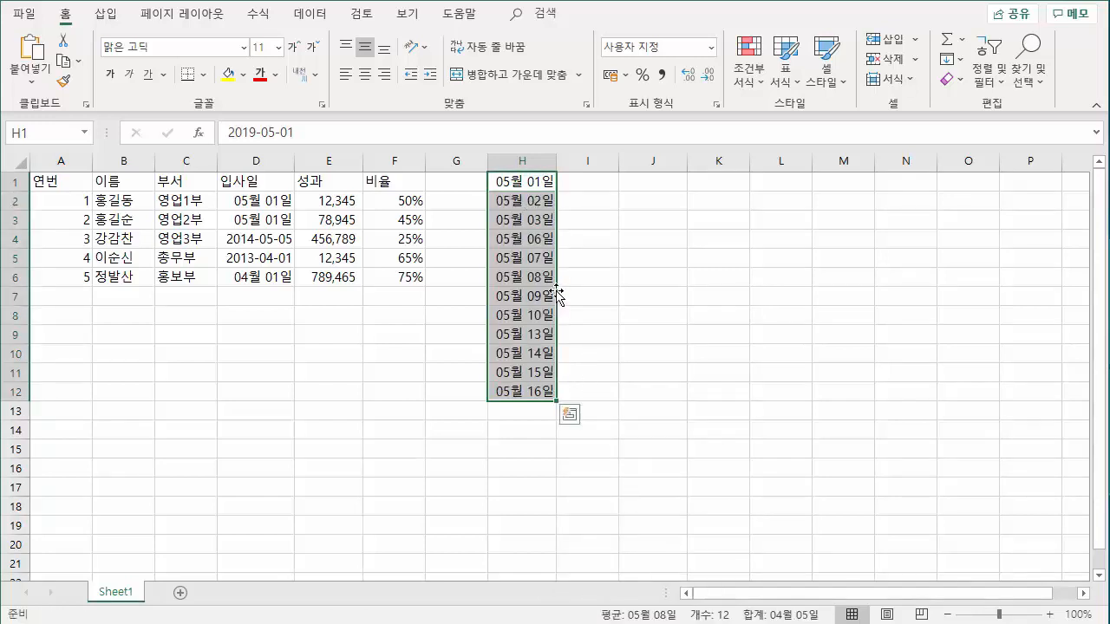
Review the weekday dates week by week in column H and clear H1:H12.
left_click(535, 189)
left_click_drag(535, 189, 537, 224)
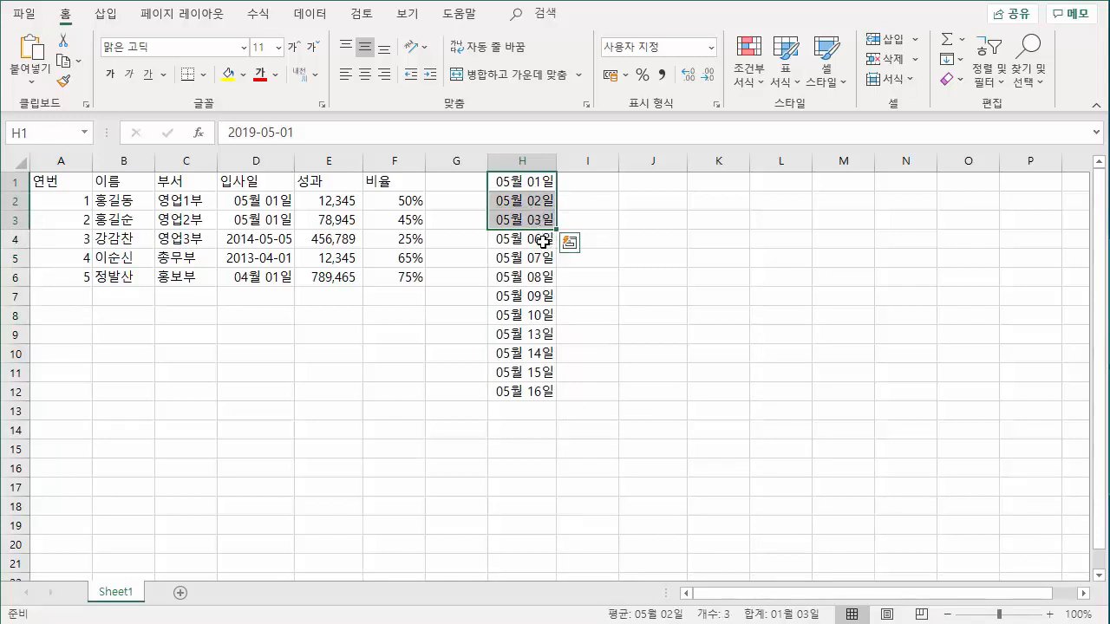
left_click_drag(543, 242, 544, 317)
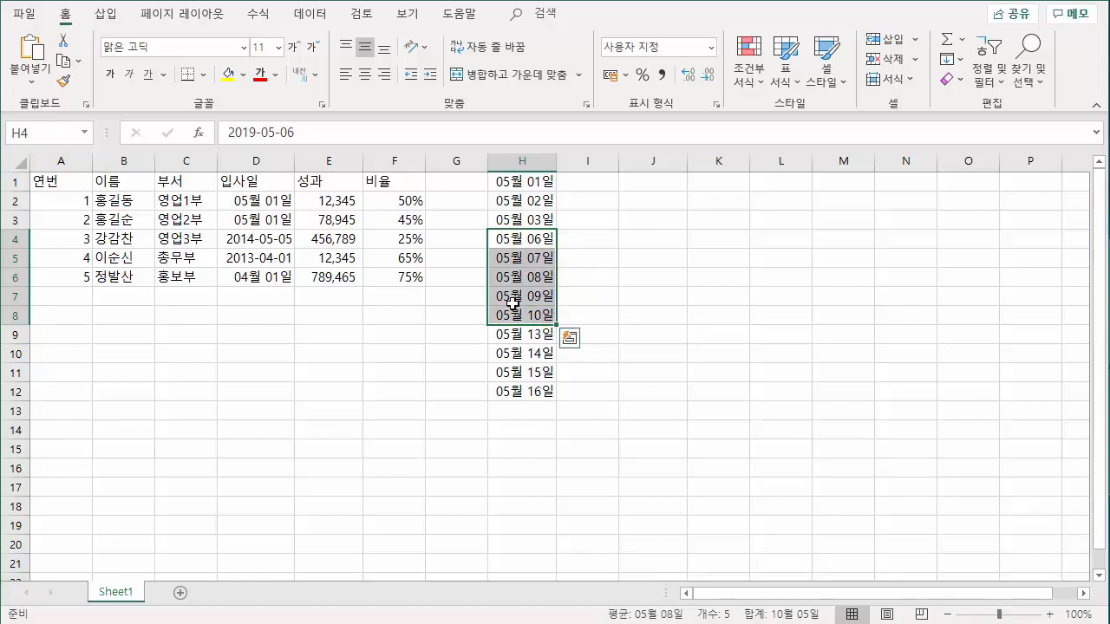
left_click_drag(530, 186, 546, 395)
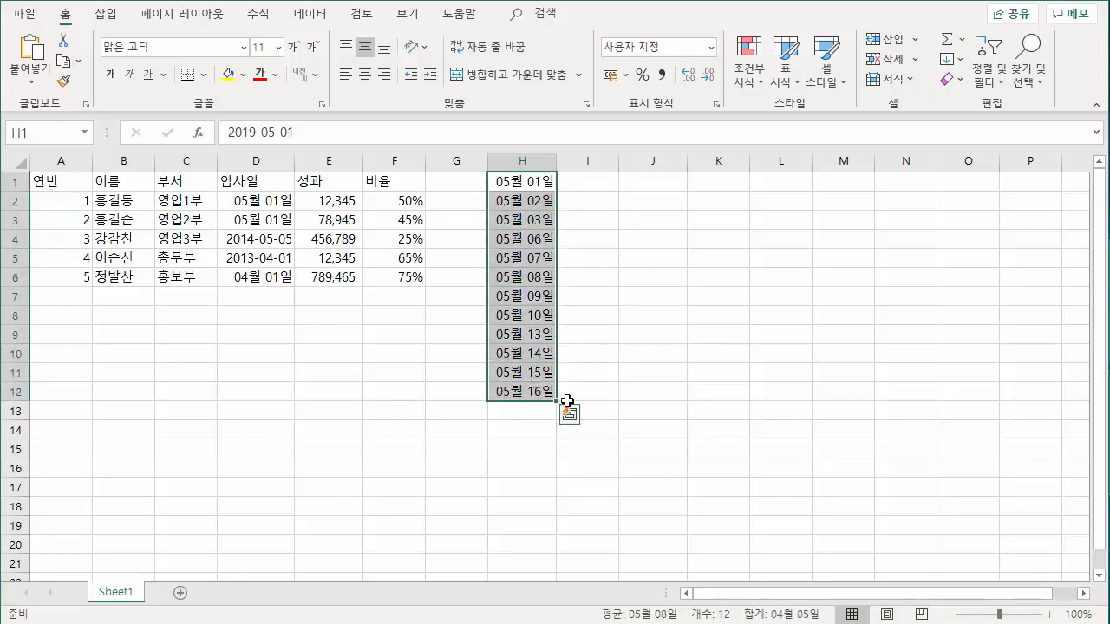
key("Delete")
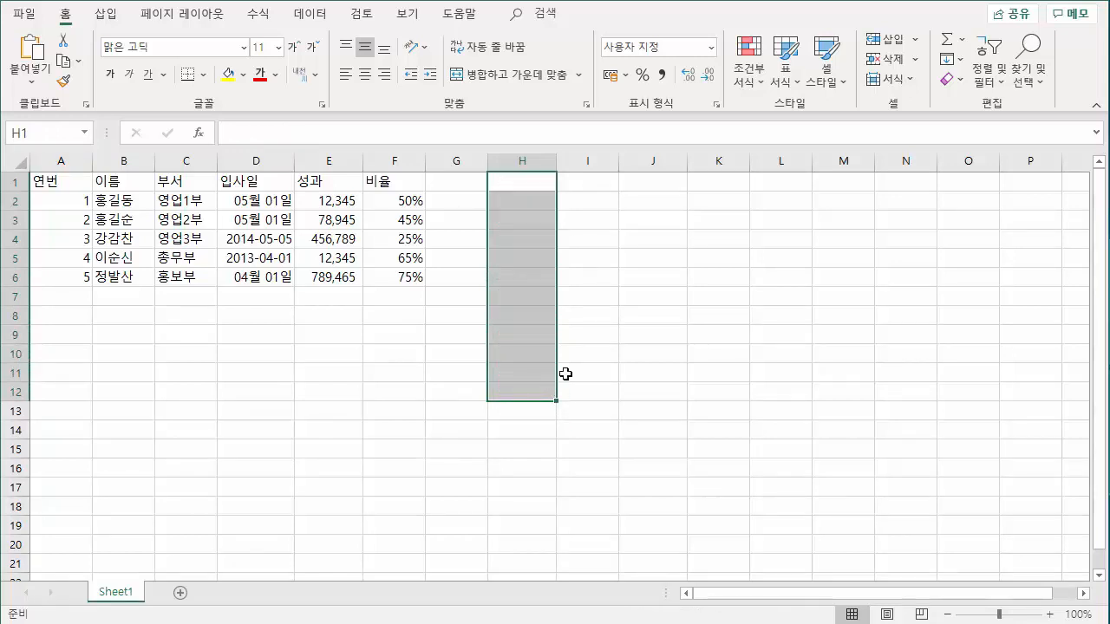
left_click(569, 360)
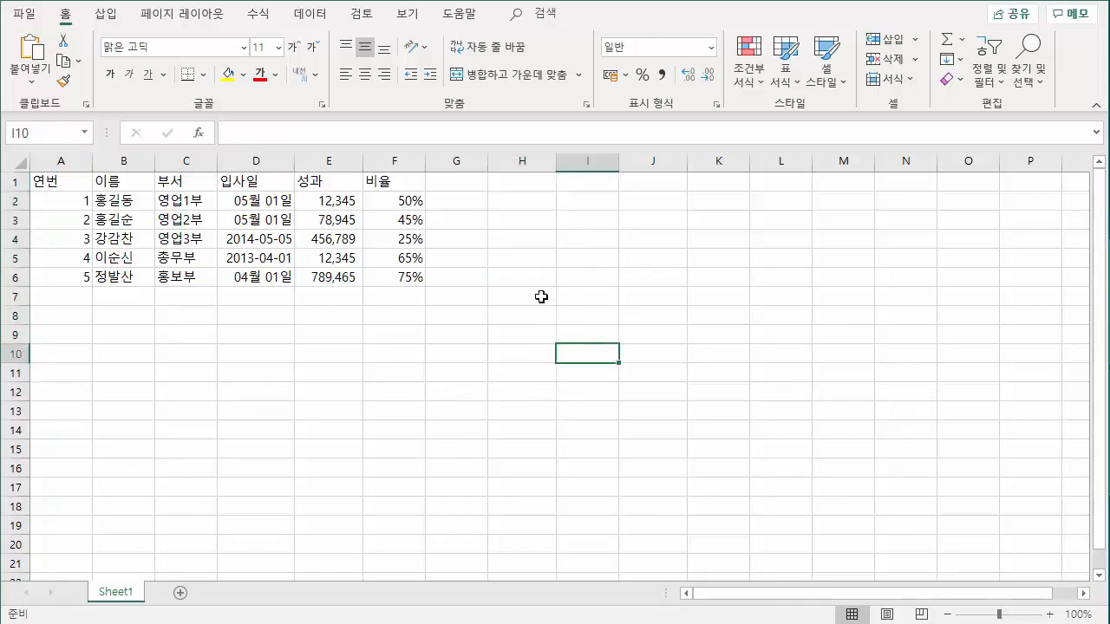
Enter the header 성과 누적 in cell G1 with a line break between the two words.
left_click(457, 176)
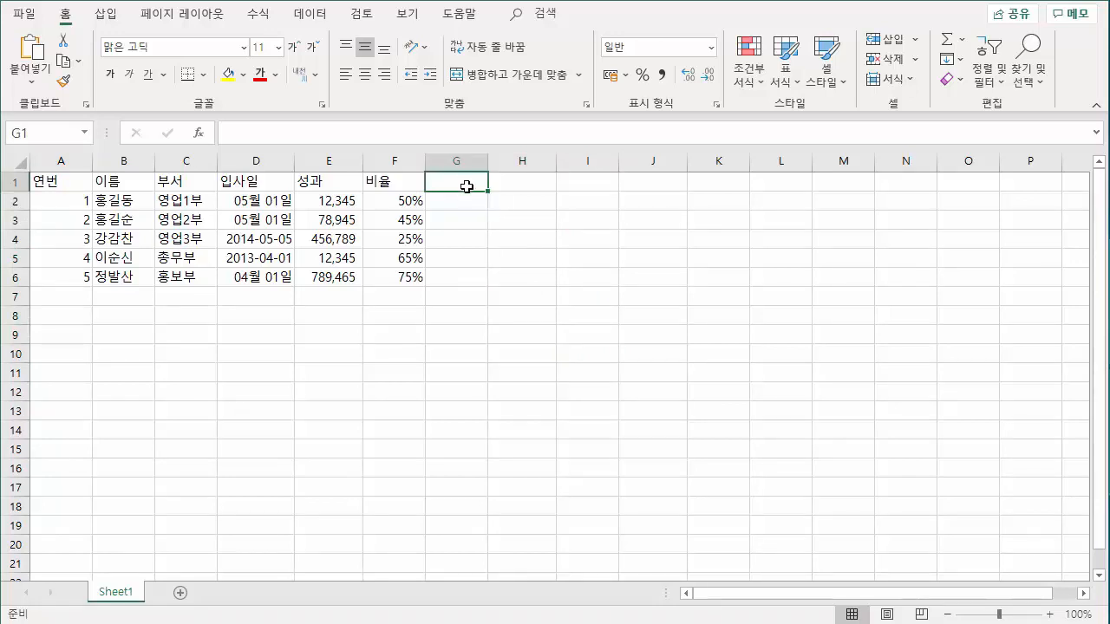
type("서")
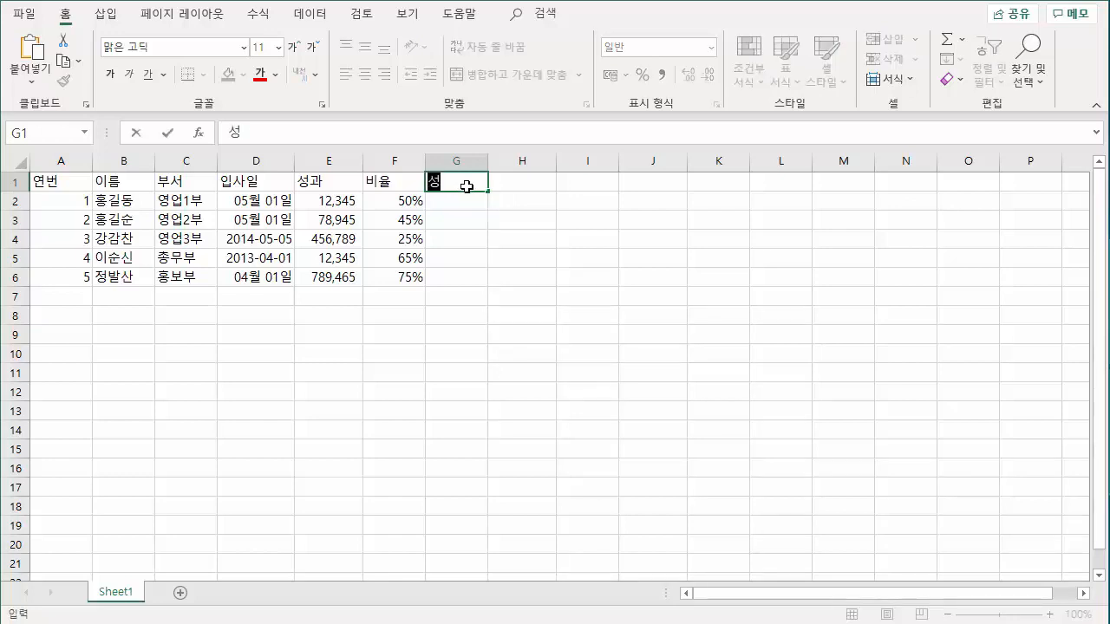
type("과")
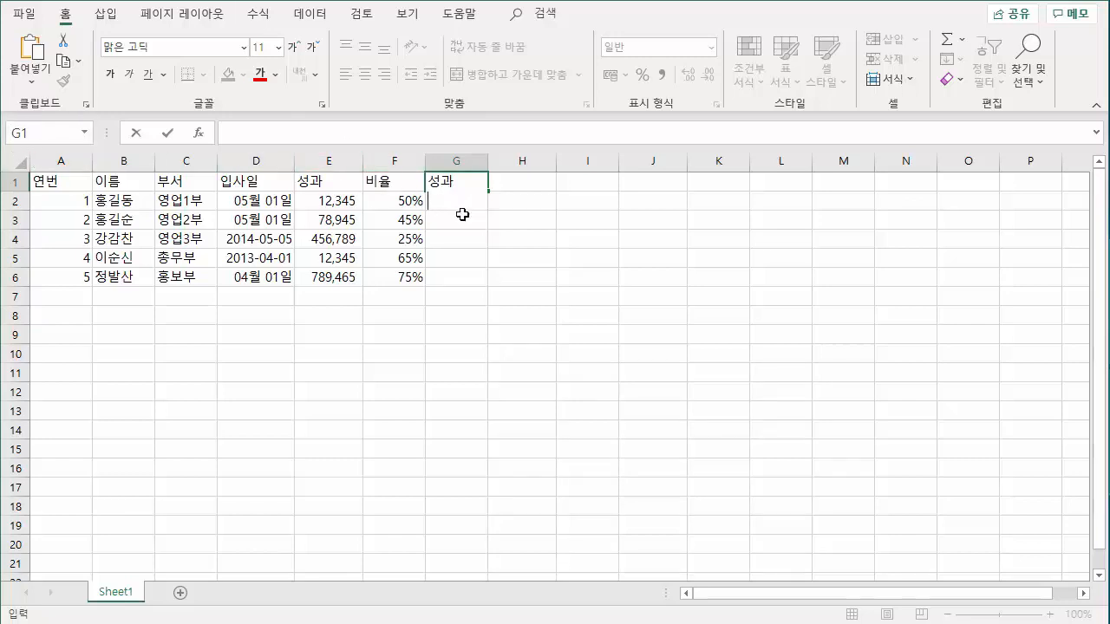
type("누적")
key("Return")
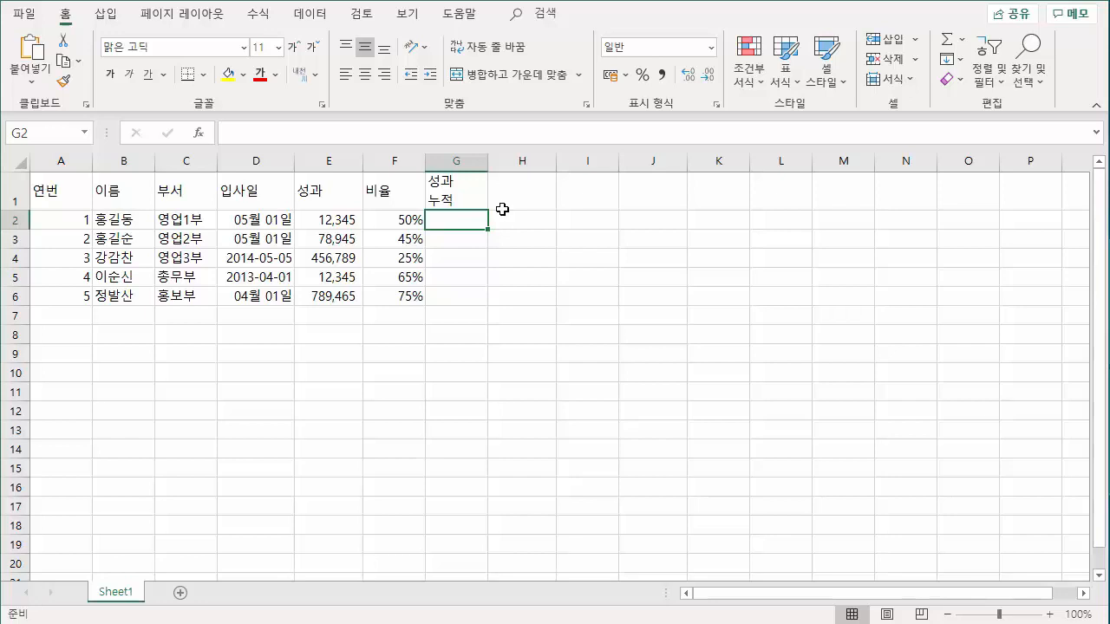
left_click(461, 190)
left_click(517, 199)
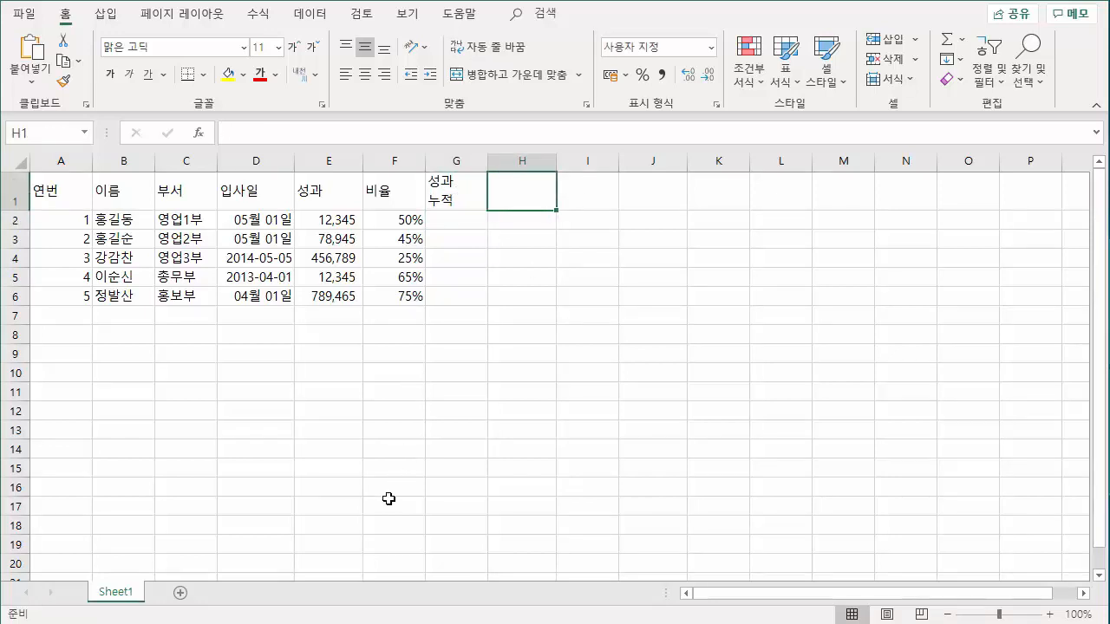
Enter 성과 누적 on two lines in cell H1, making the line break with the on-screen keyboard, and close that keyboard.
left_click(238, 620)
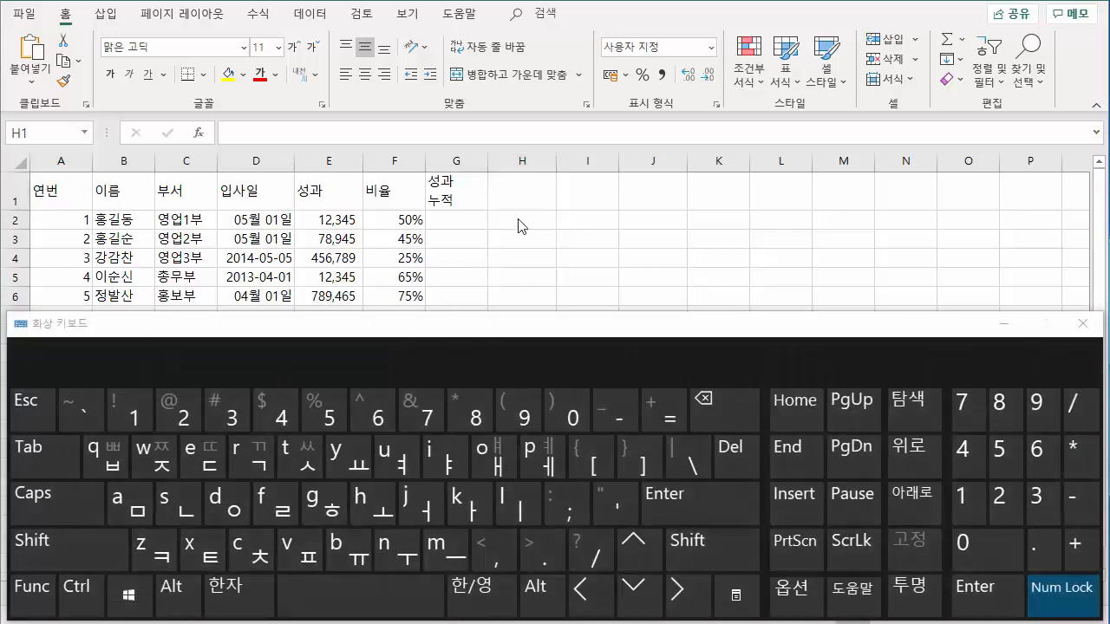
left_click(513, 190)
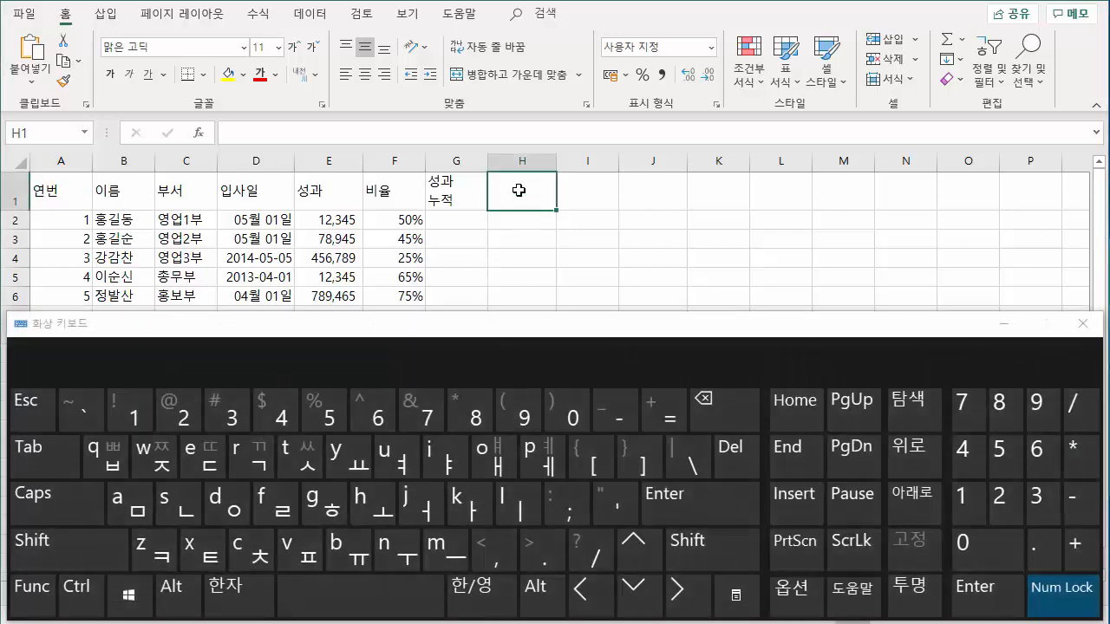
type("서ㅇ과")
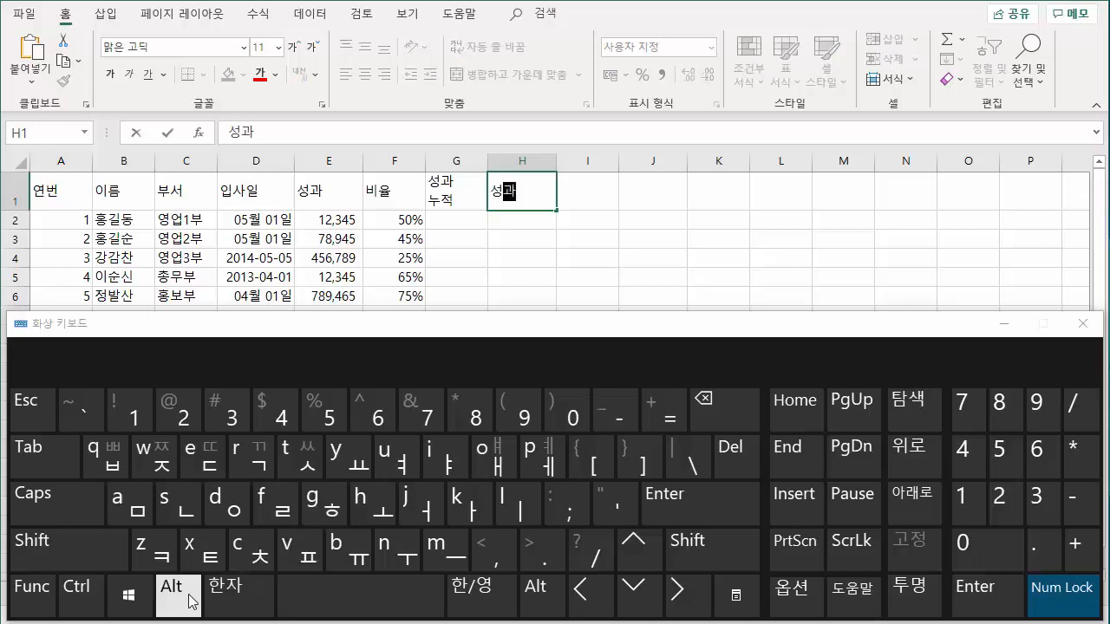
left_click(165, 591)
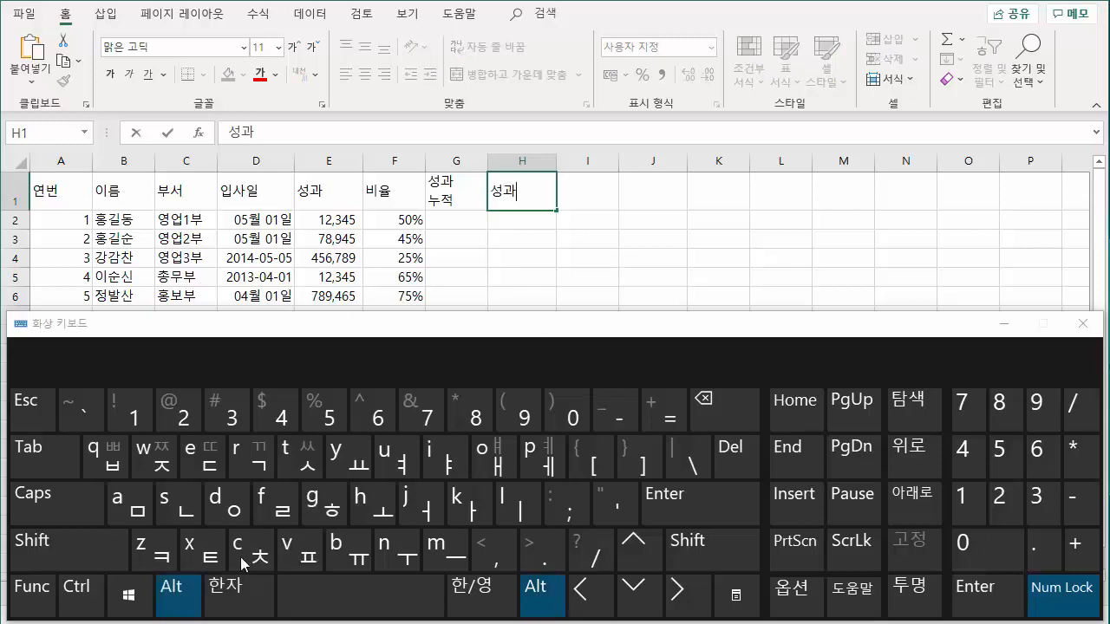
left_click(694, 504)
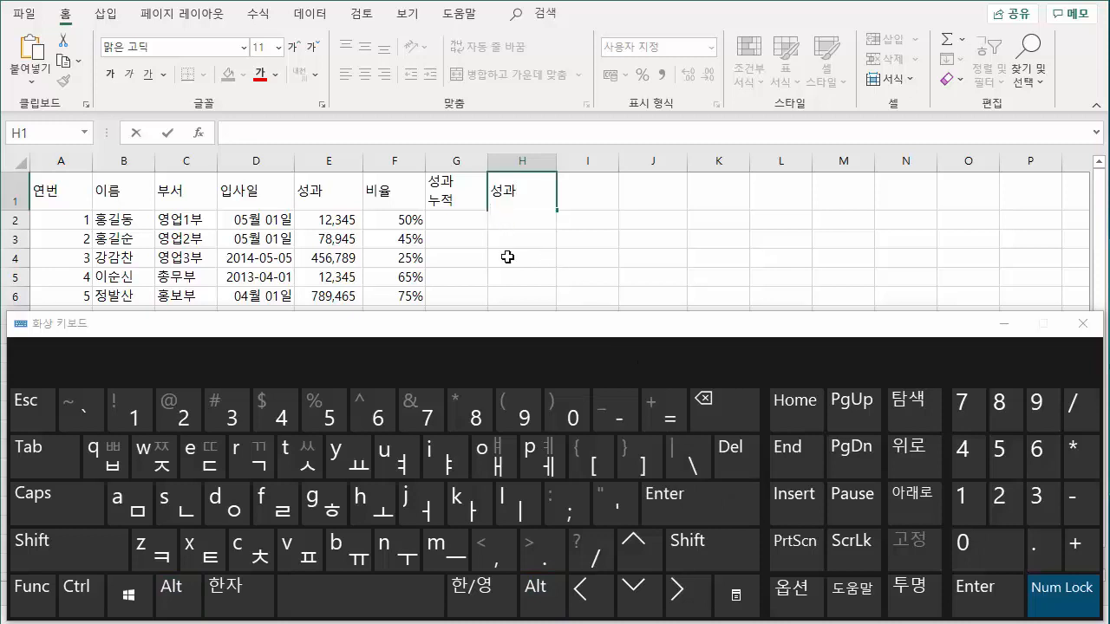
type("누적")
left_click(682, 498)
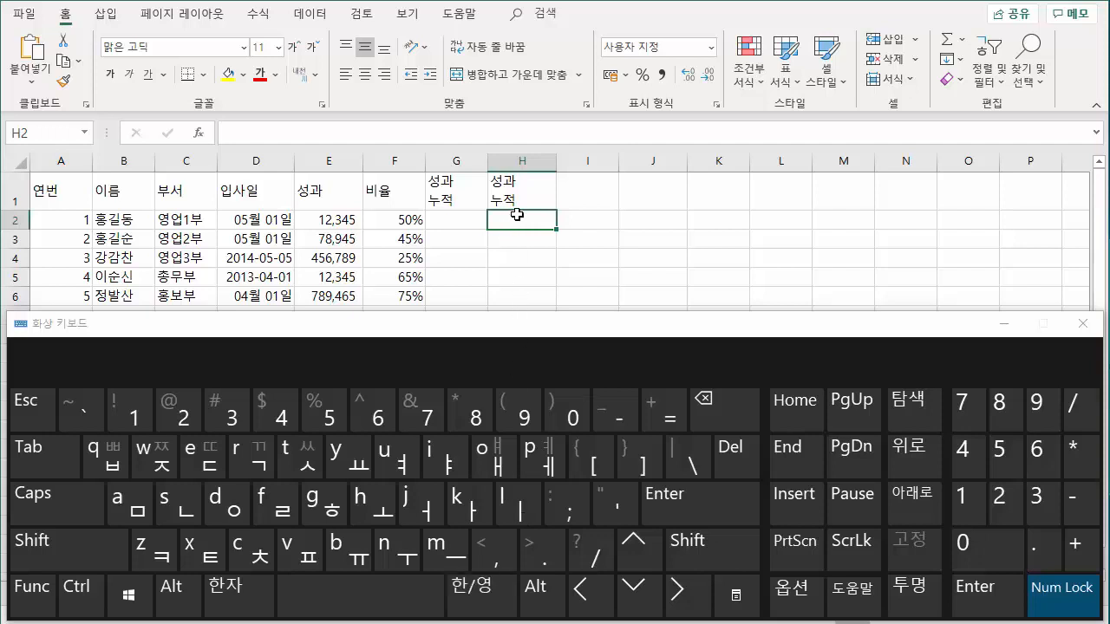
left_click(1081, 324)
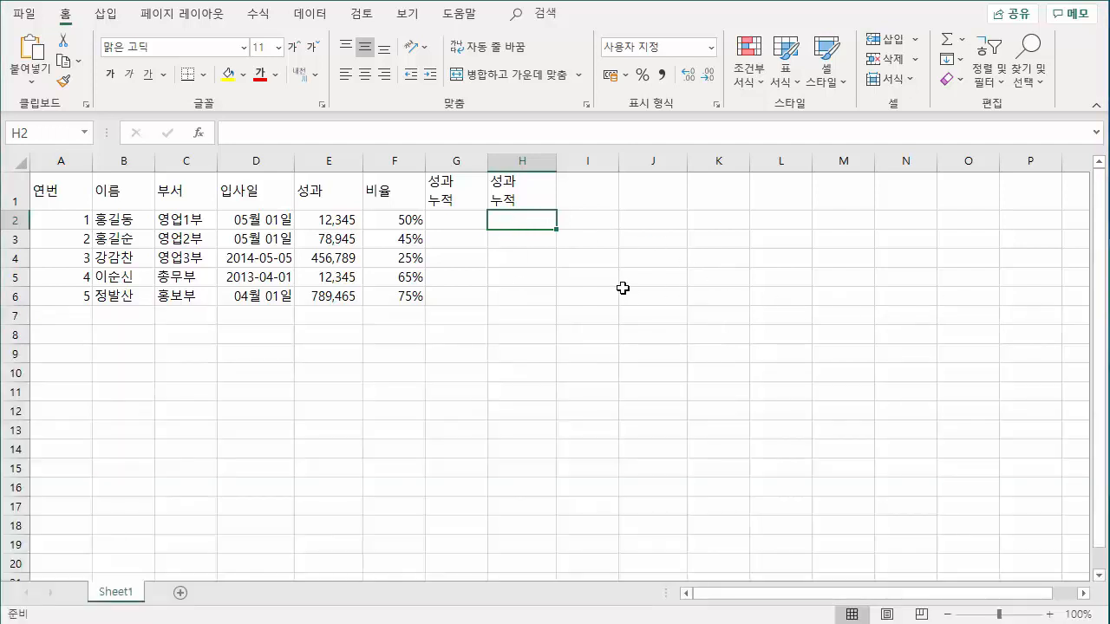
Clear the two-line text 성과 누적 from cell H1.
left_click(517, 260)
left_click(518, 189)
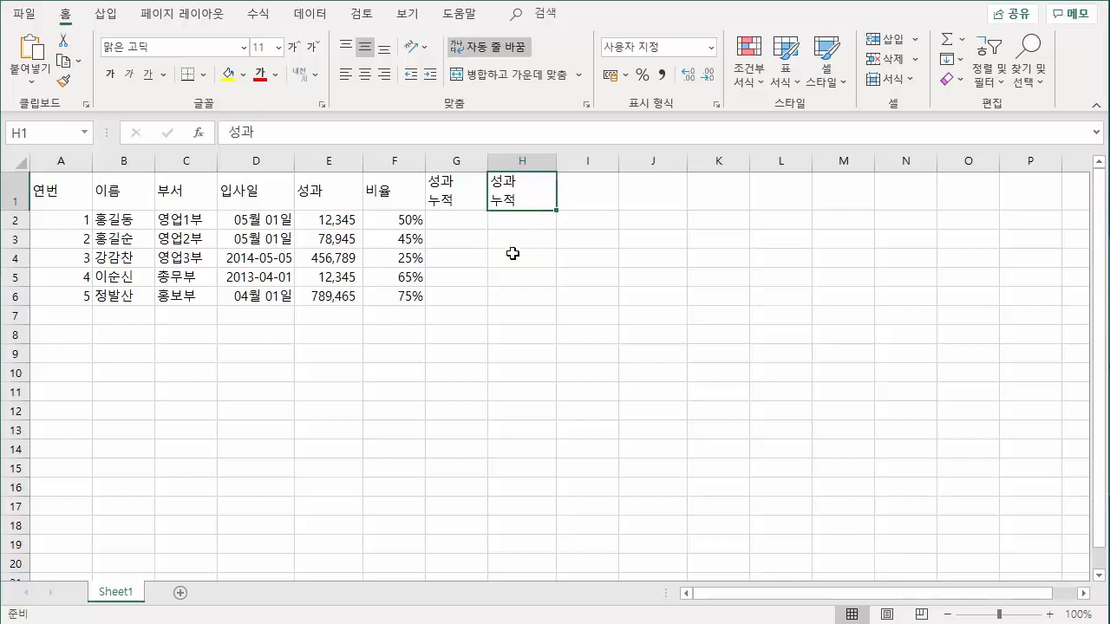
key("Delete")
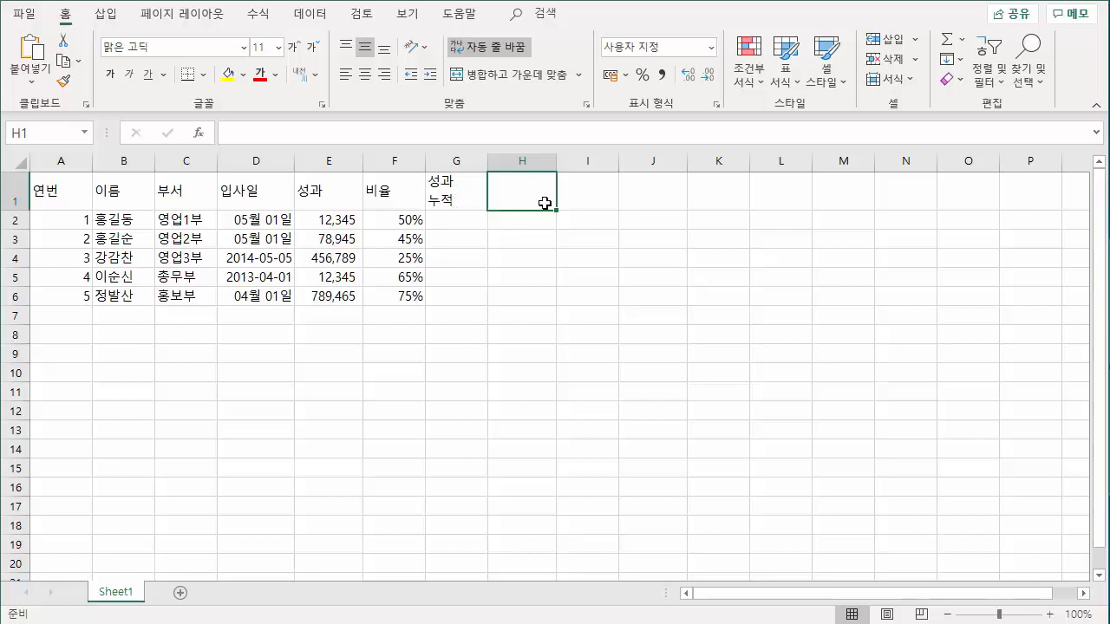
Enter 성과 in cell H1 and 누적 in cell H2 as separate entries, and clear both cells.
type("성과")
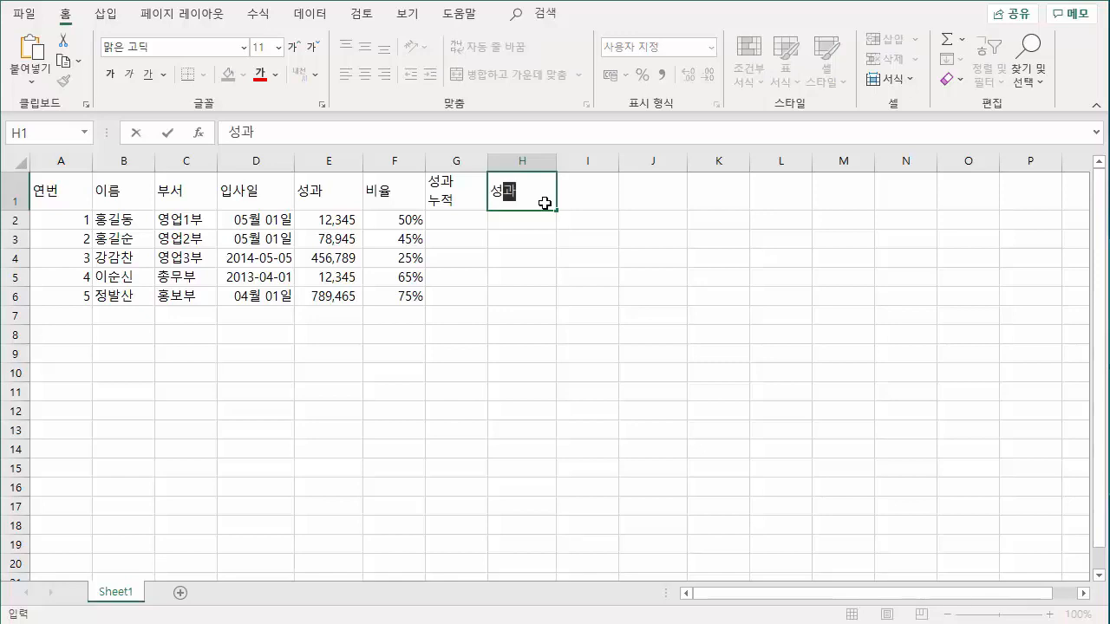
key("Return")
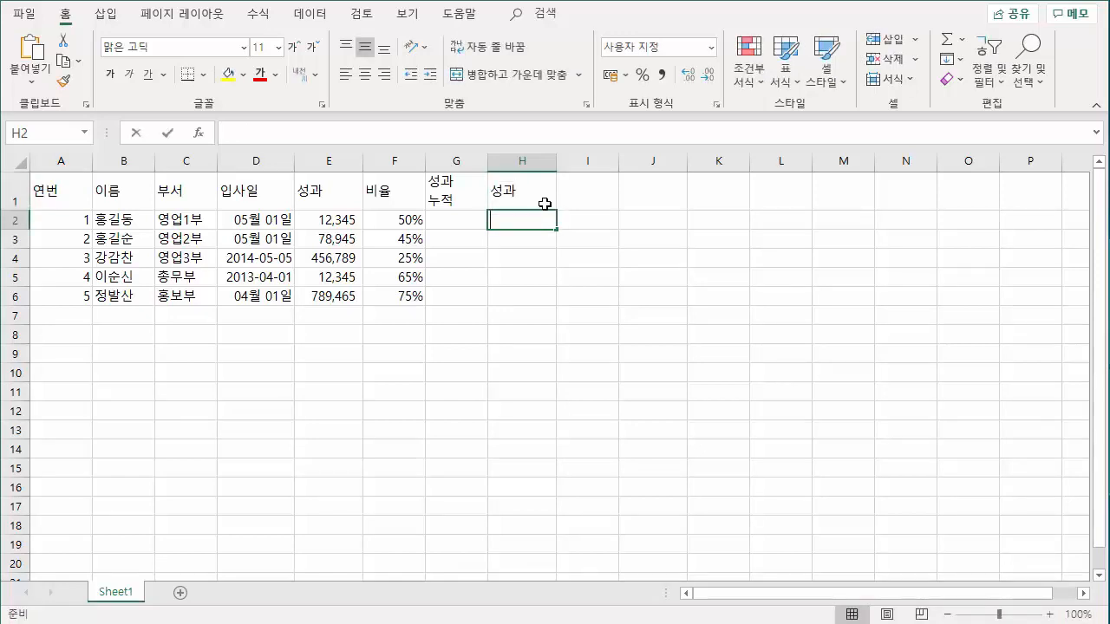
type("누적")
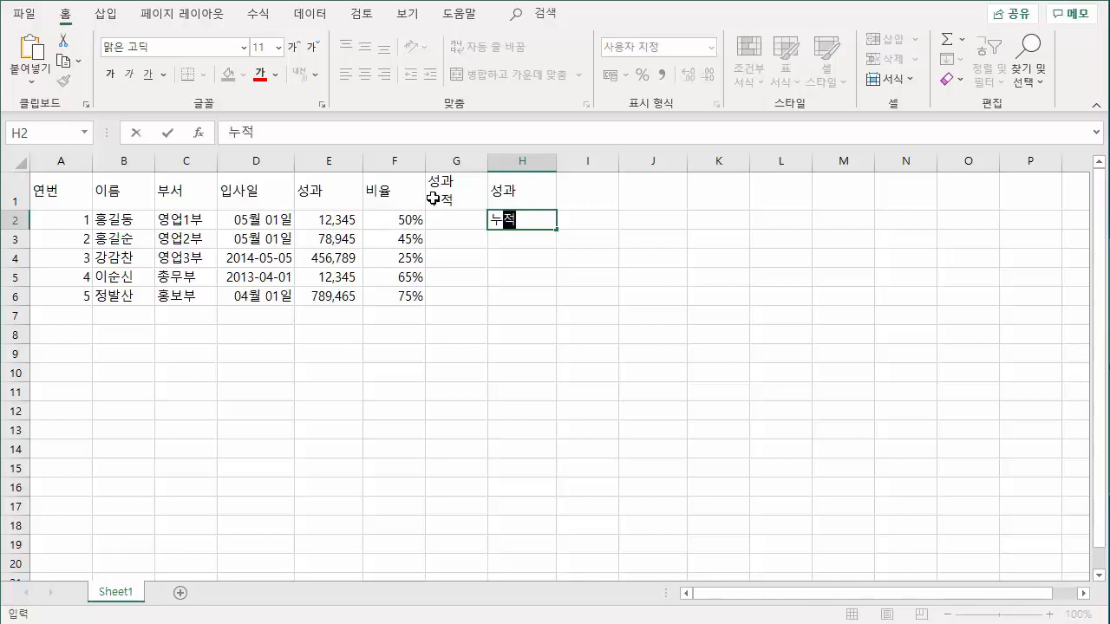
left_click(433, 198)
left_click_drag(523, 208, 516, 223)
key("Delete")
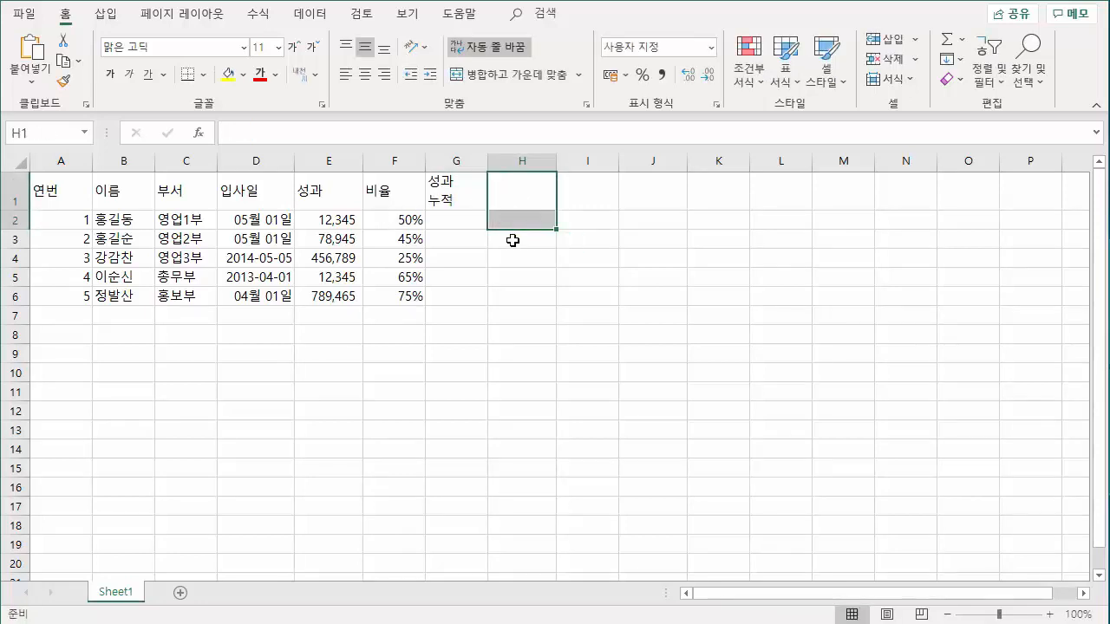
Enter only the word 성과 in cell H1 and clear that cell again.
left_click(509, 199)
left_click(244, 130)
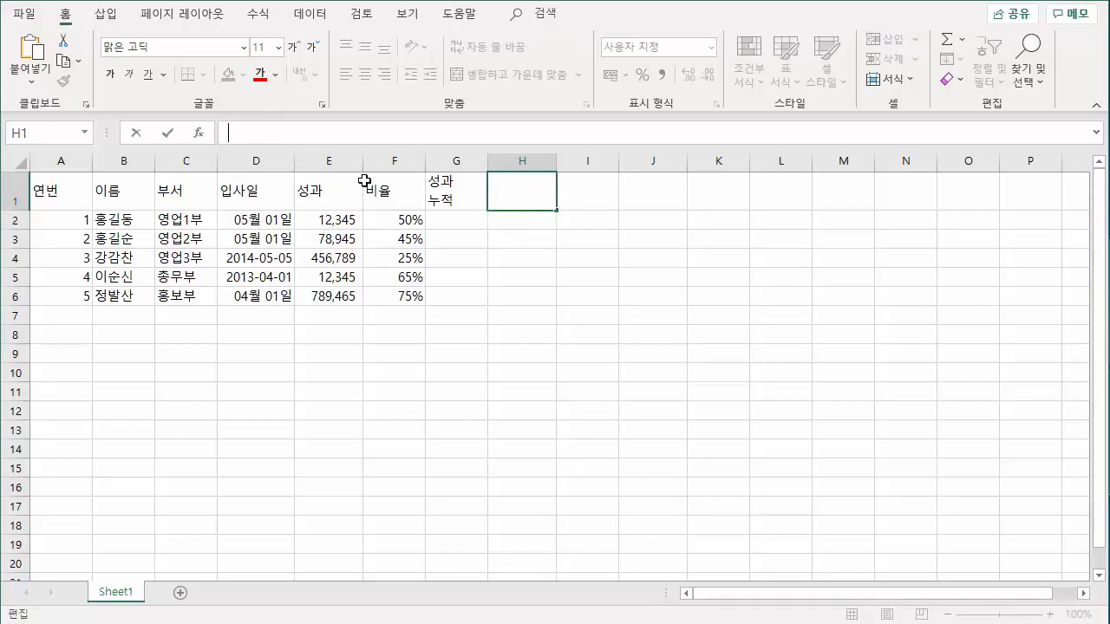
type("성과")
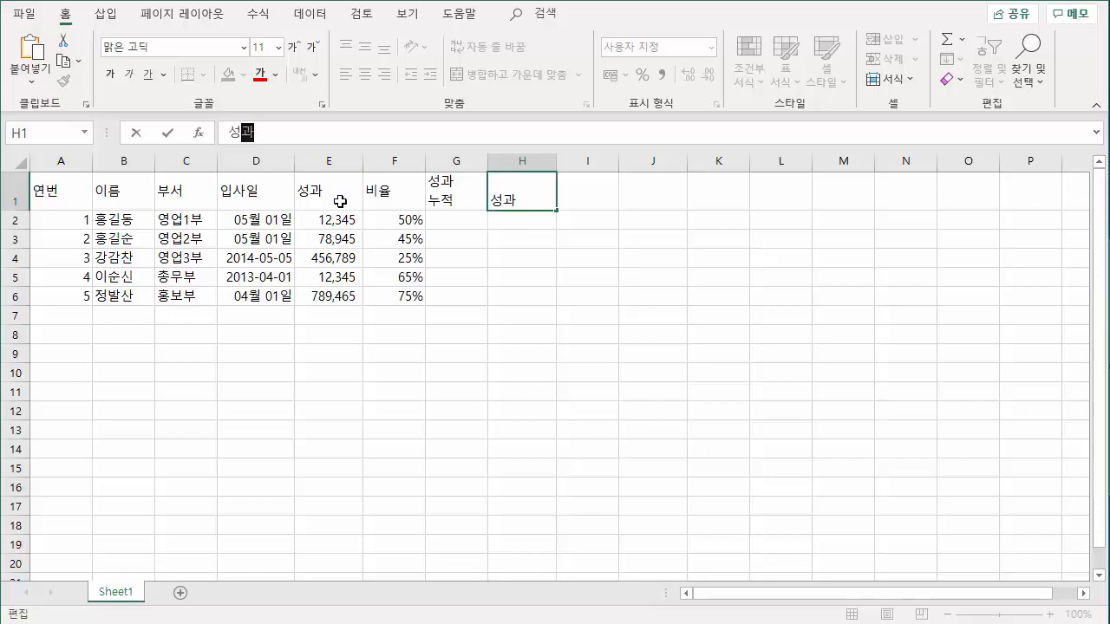
key("Return")
left_click(510, 193)
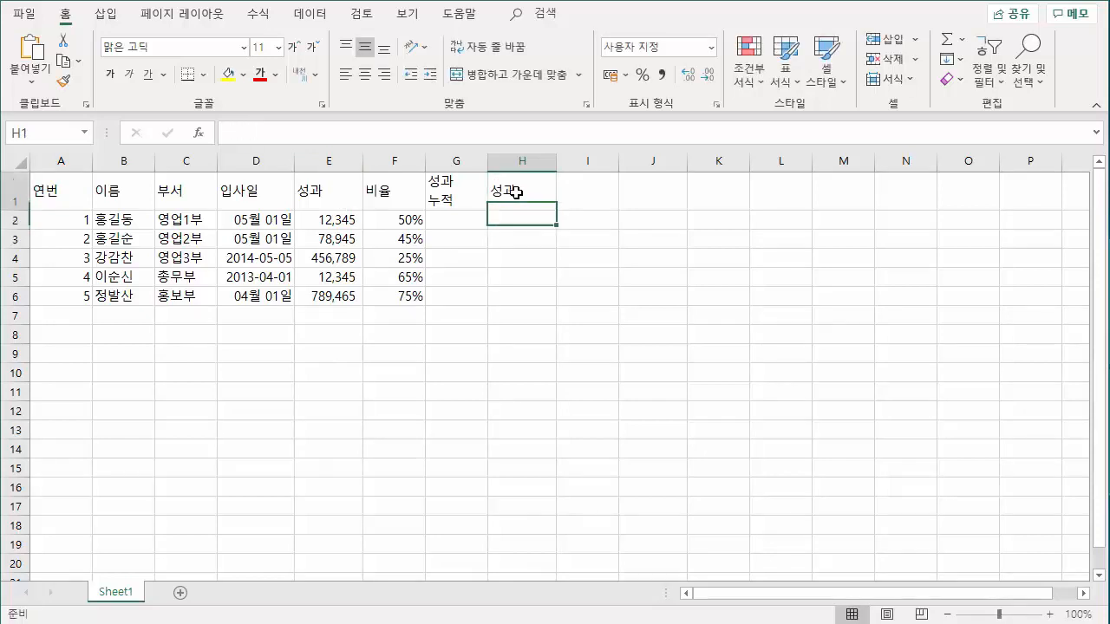
key("Delete")
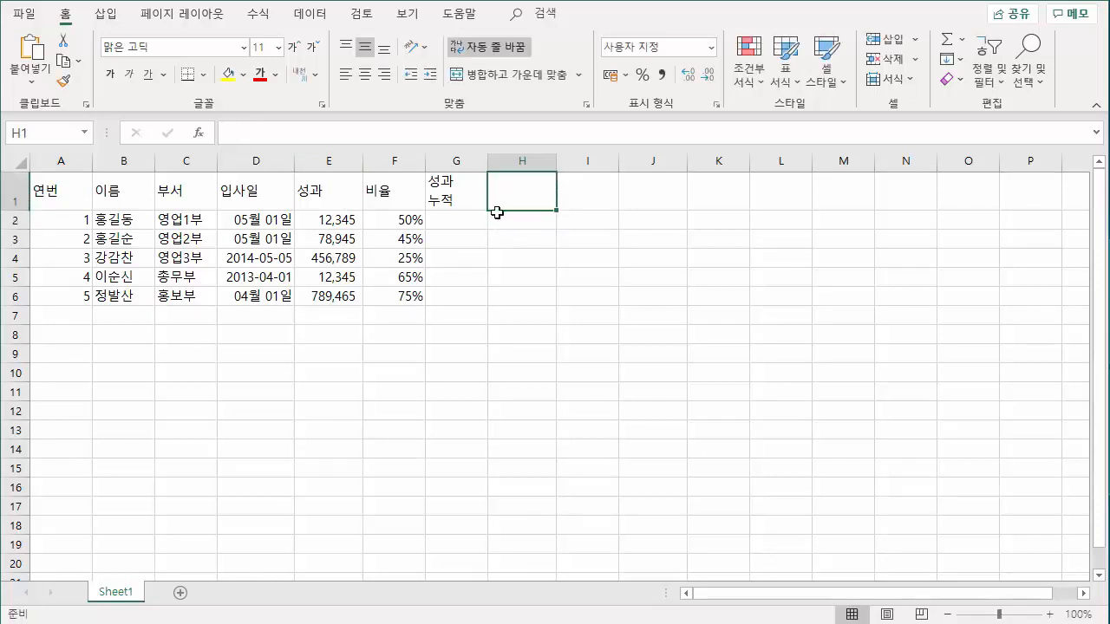
Select the empty cells G2:G6 under the 성과 누적 header.
left_click(446, 198)
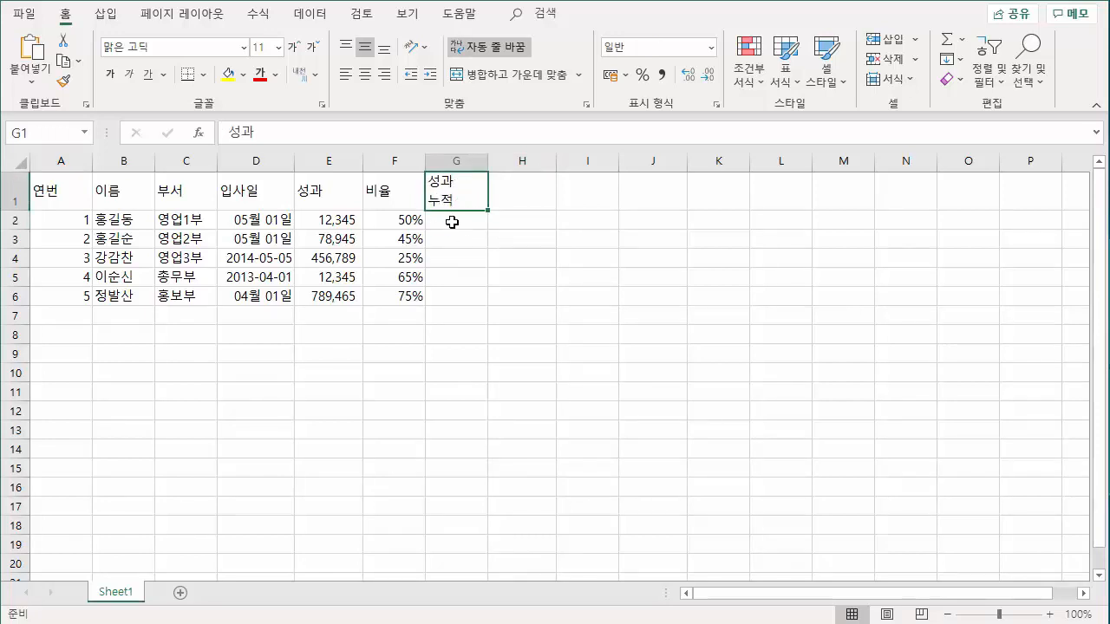
left_click_drag(459, 219, 462, 296)
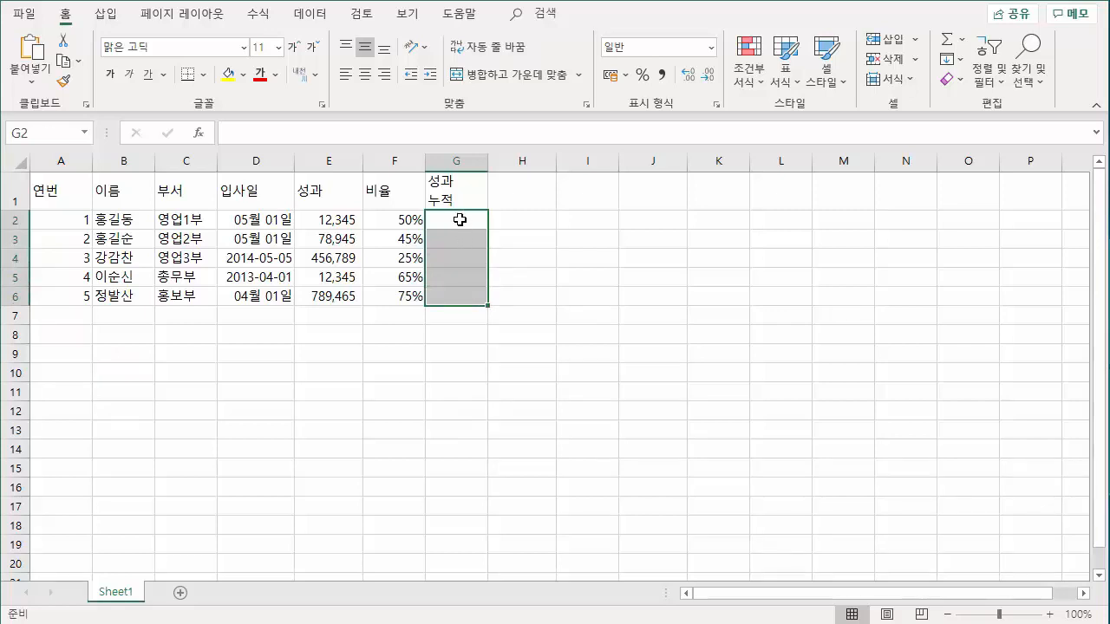
left_click_drag(459, 222, 461, 288)
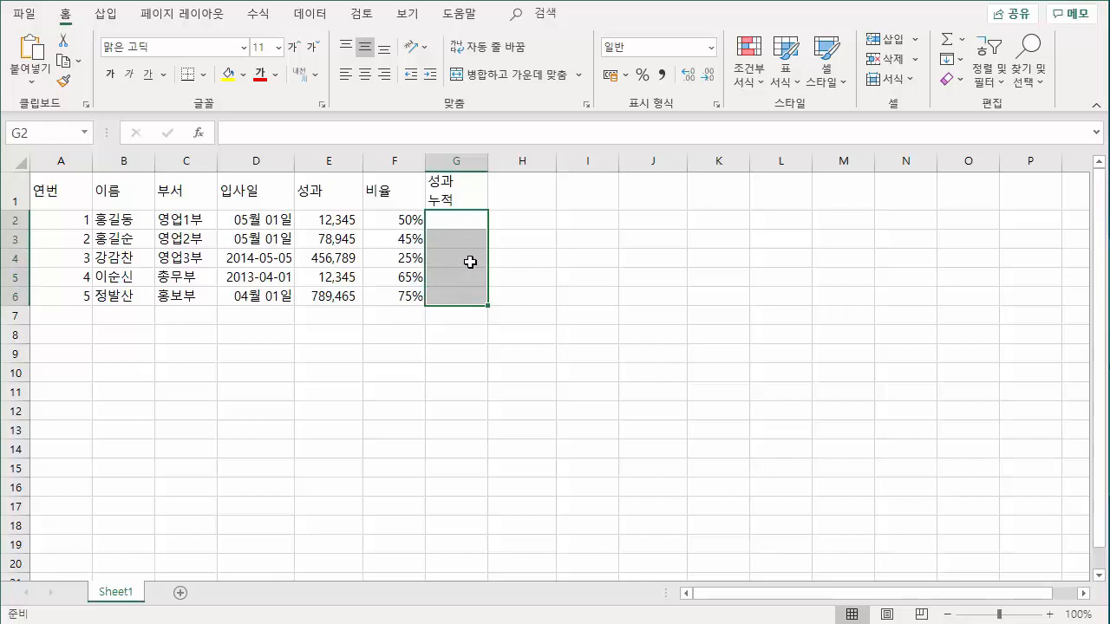